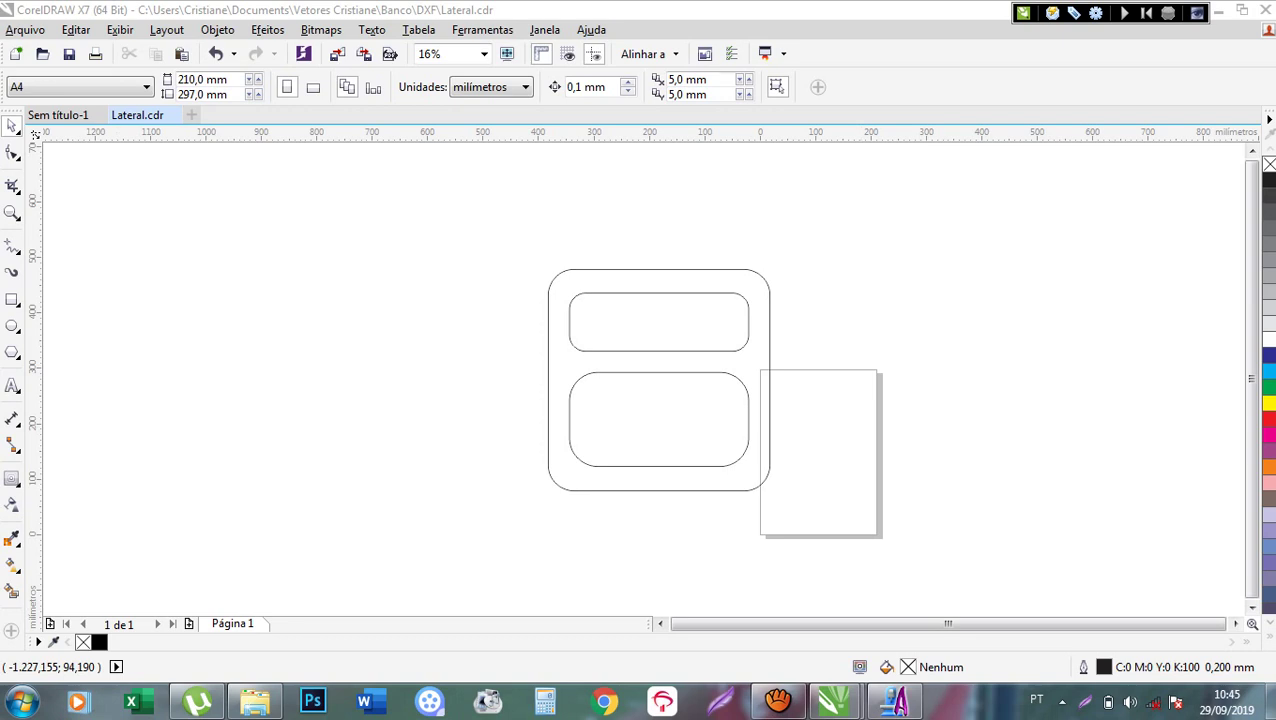
Try filling the frame area around the two rounded openings with black using Smart Fill, and undo the fill.
{"action": "left_click", "coordinate": [12, 590]}
{"action": "left_click", "coordinate": [618, 479]}
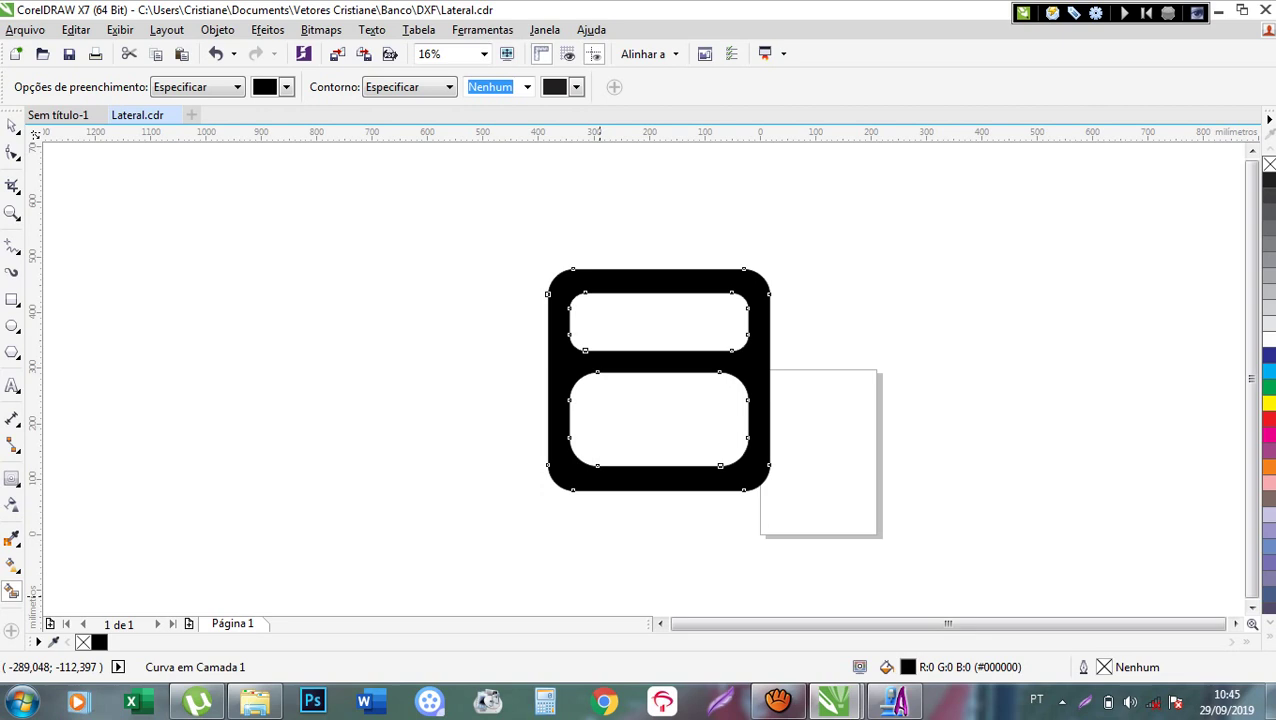
{"action": "key", "text": "ctrl+z"}
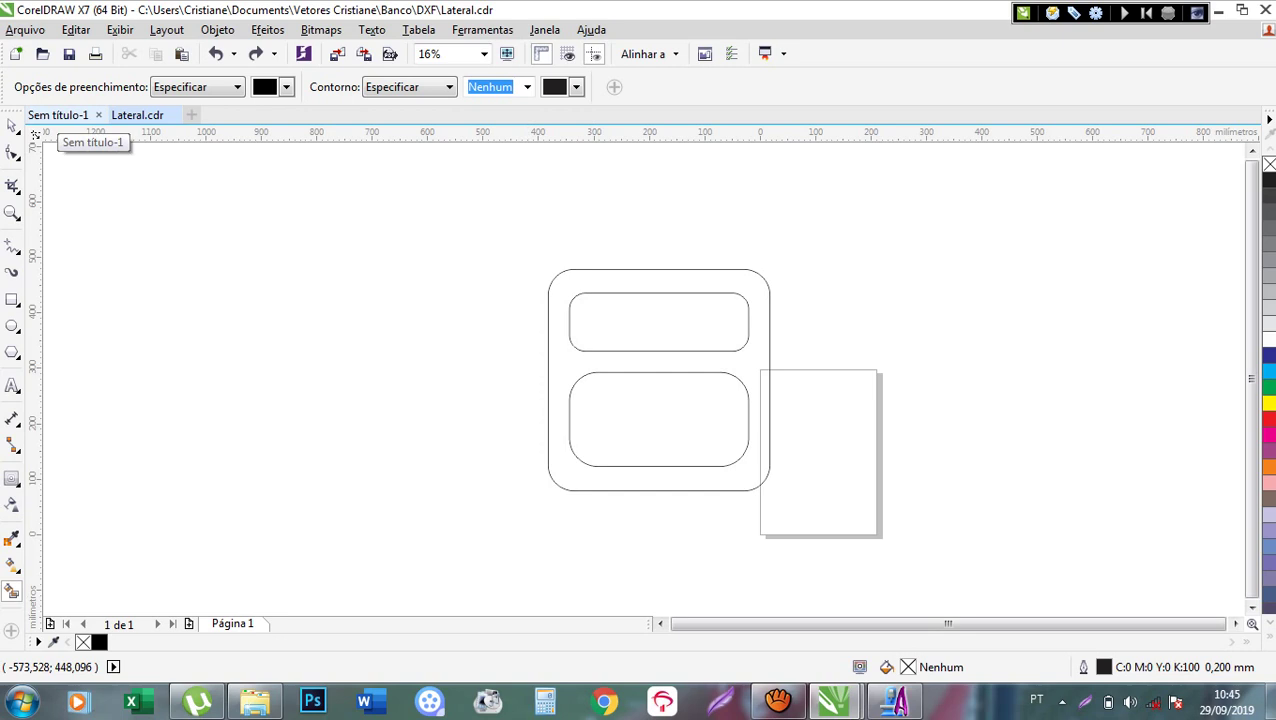
Switch to the Sem título-1 document and select the black letter A on the page.
{"action": "left_click", "coordinate": [58, 115]}
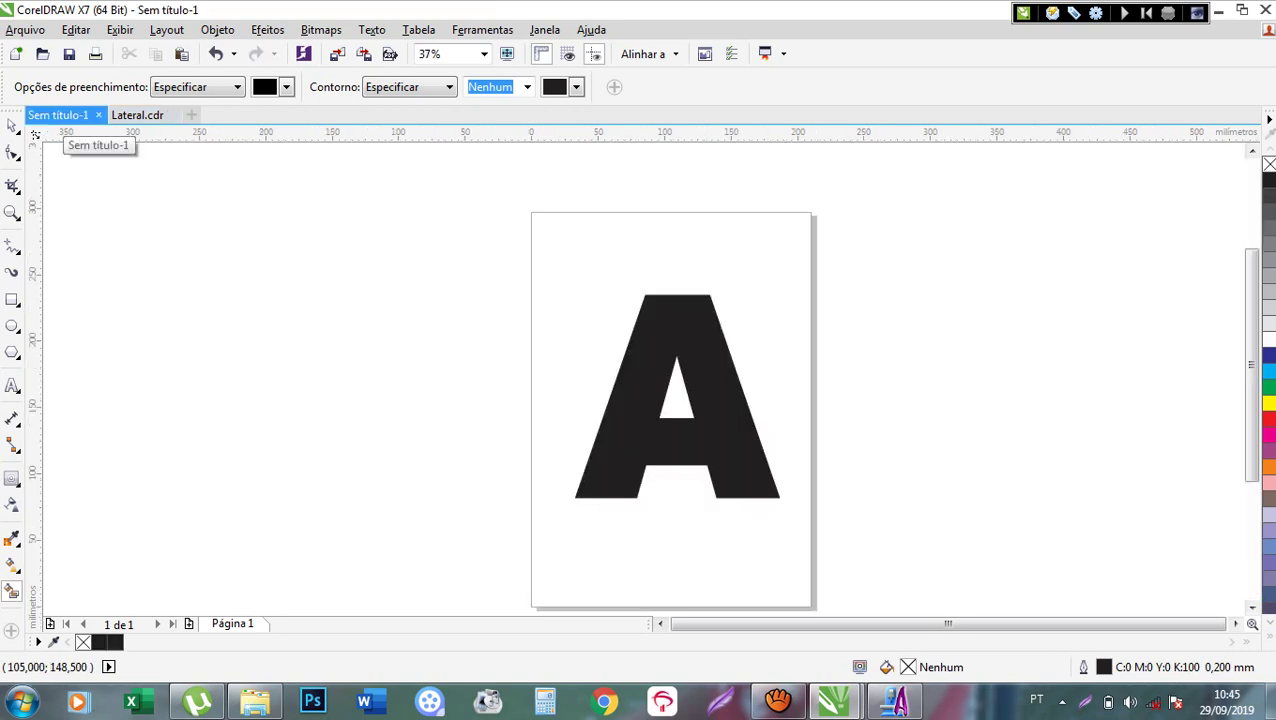
{"action": "left_click", "coordinate": [12, 125]}
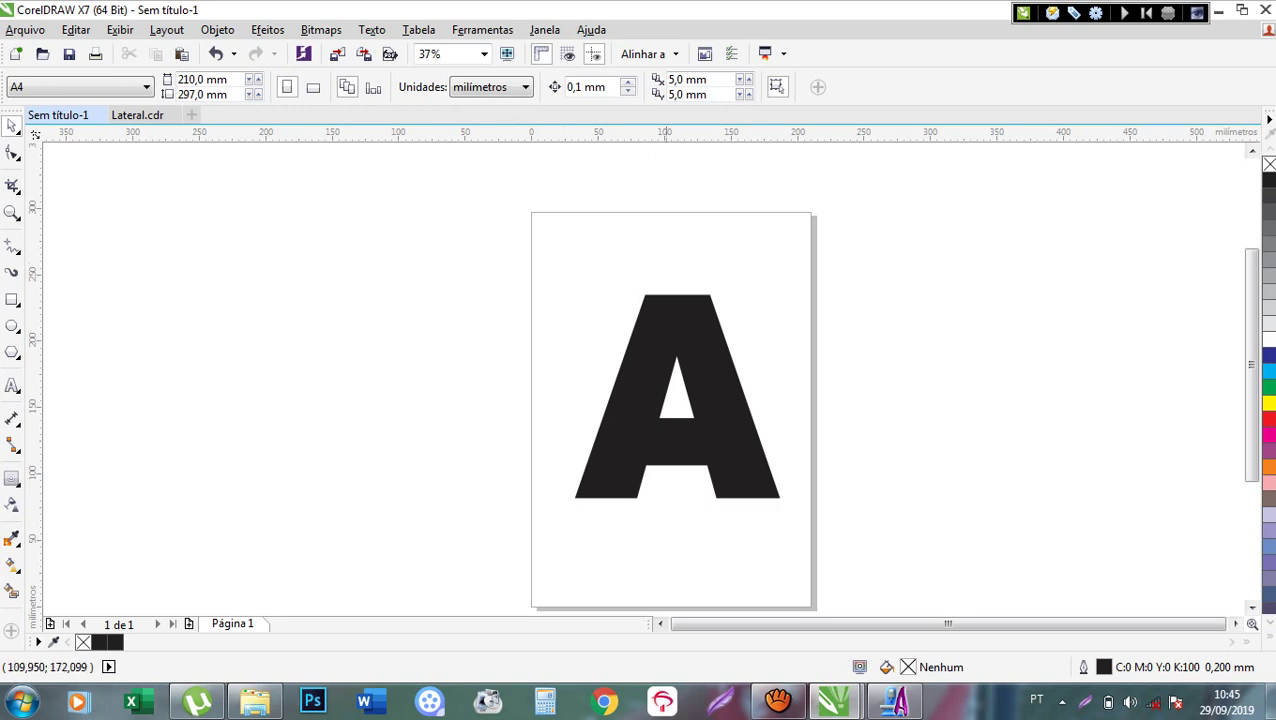
{"action": "left_click", "coordinate": [655, 370]}
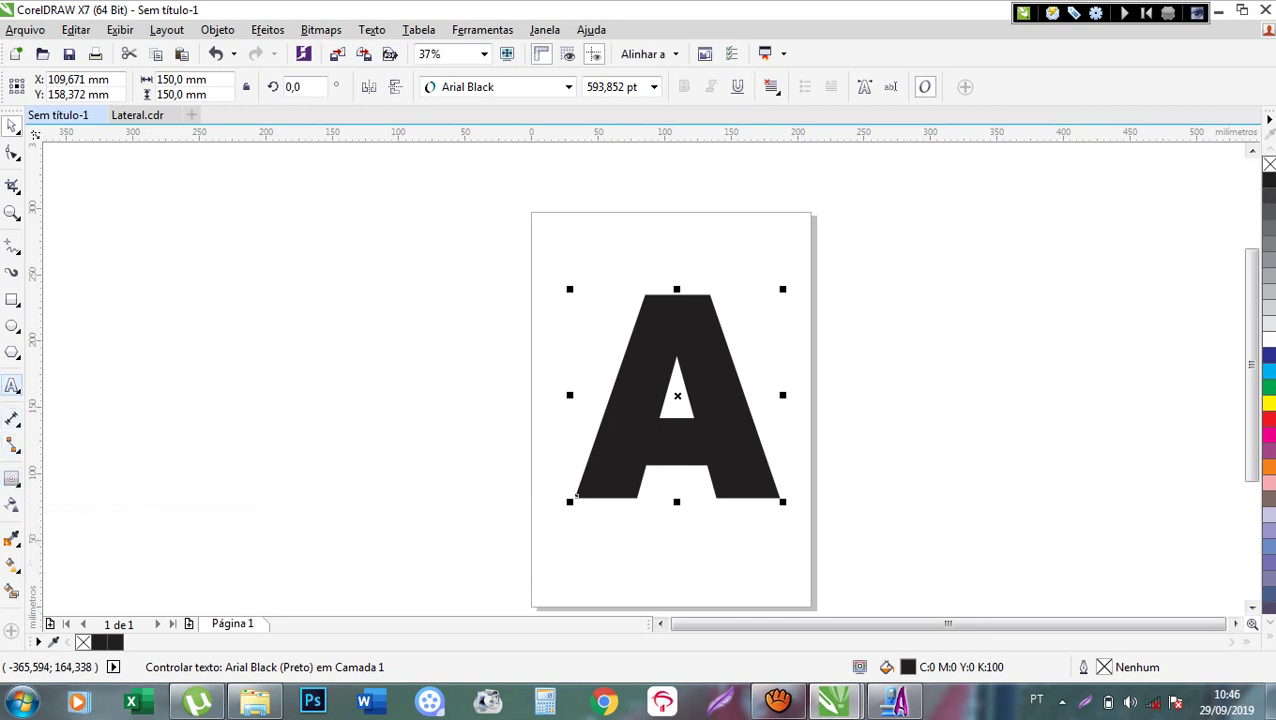
Apply a one-step outside contour to the letter A and raise its offset to 7.04 mm.
{"action": "left_click", "coordinate": [14, 388]}
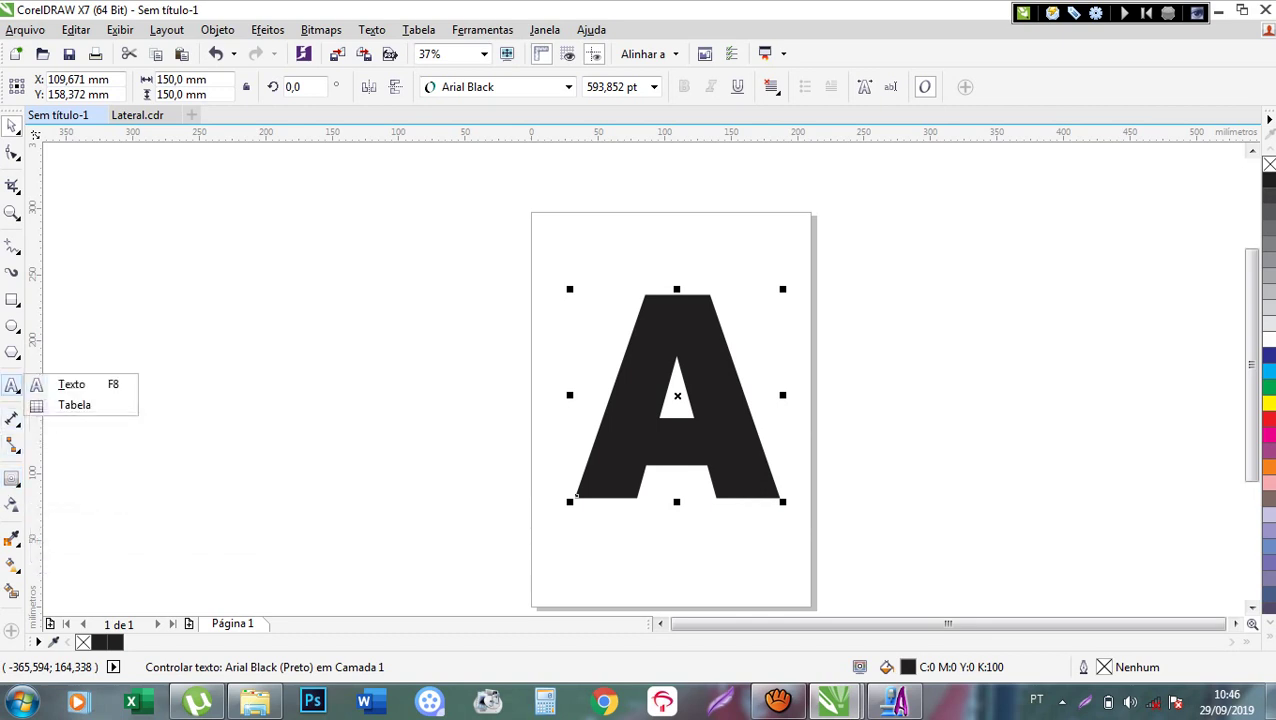
{"action": "left_click", "coordinate": [12, 478]}
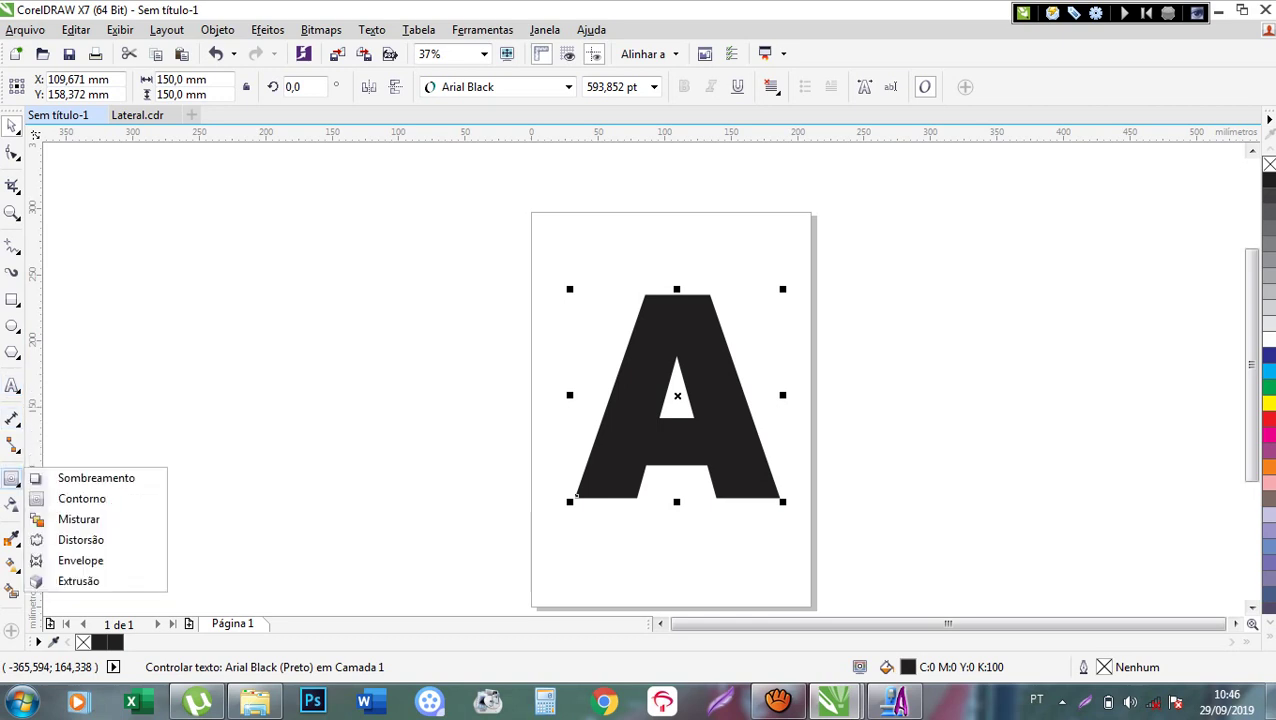
{"action": "left_click", "coordinate": [82, 498]}
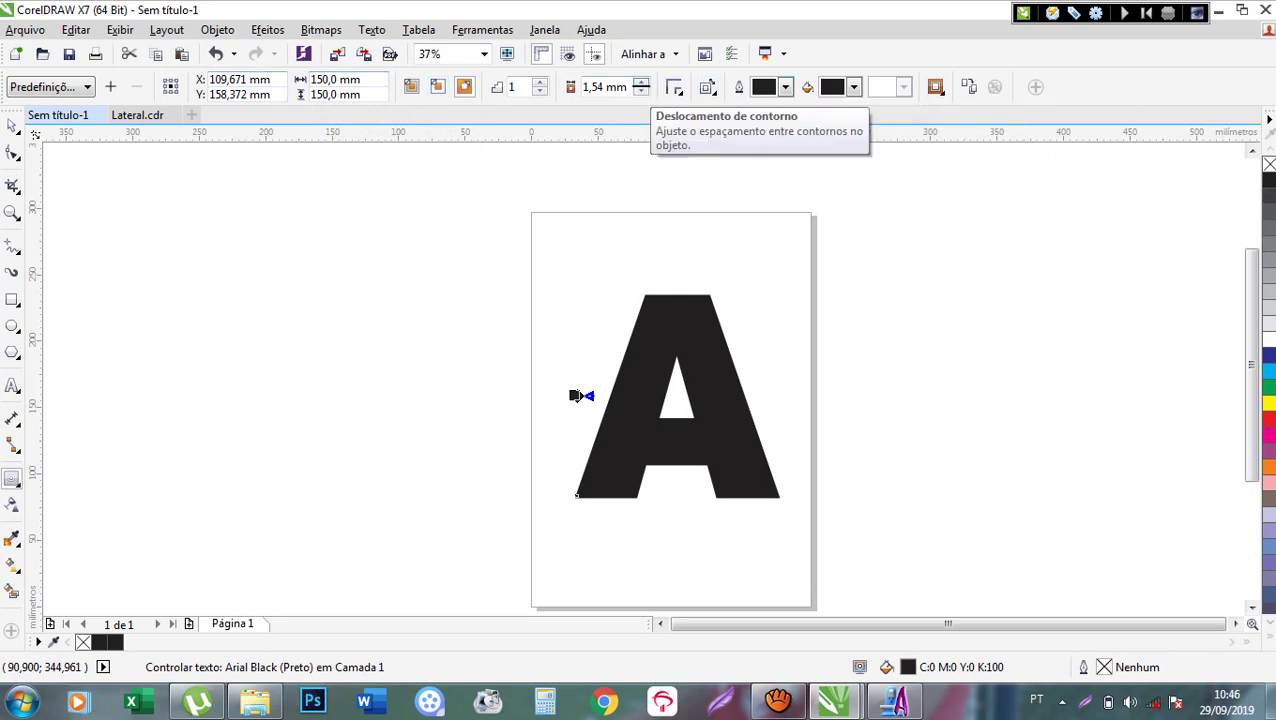
{"action": "left_click", "coordinate": [641, 82]}
{"action": "left_click", "coordinate": [641, 82]}
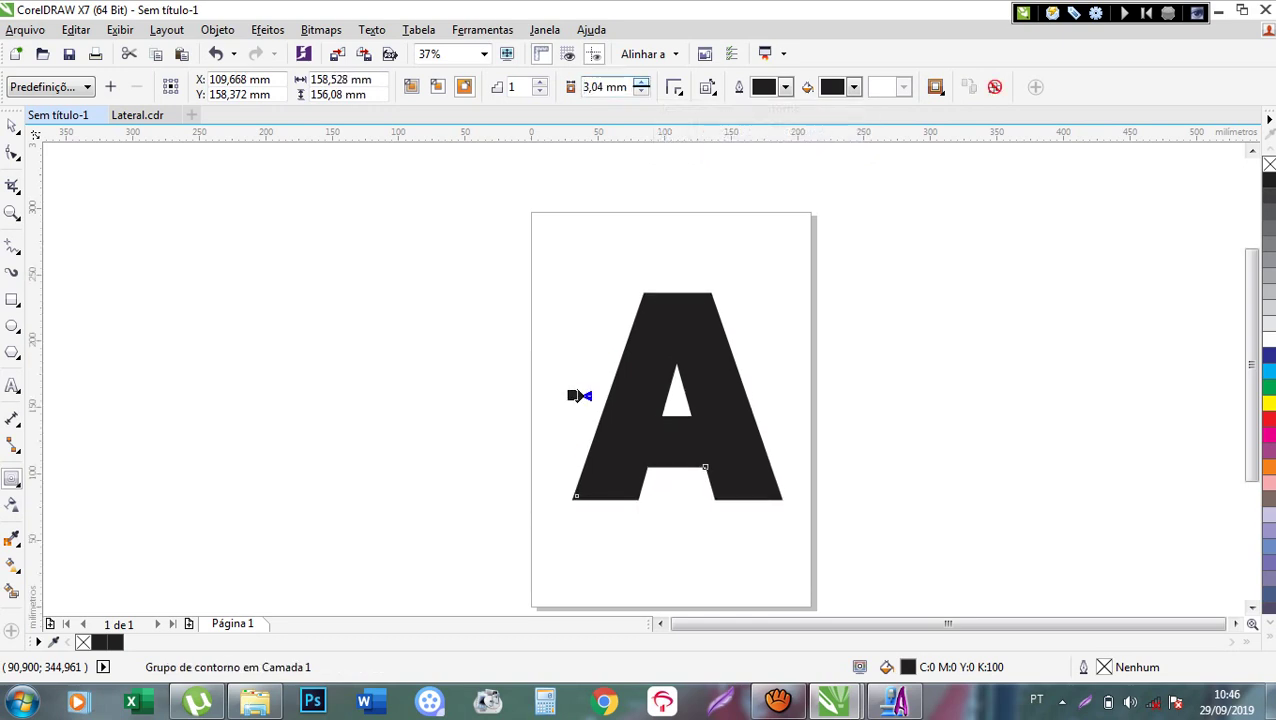
{"action": "left_click", "coordinate": [641, 82]}
{"action": "left_click", "coordinate": [641, 82]}
{"action": "left_click", "coordinate": [641, 82]}
{"action": "left_click", "coordinate": [641, 82]}
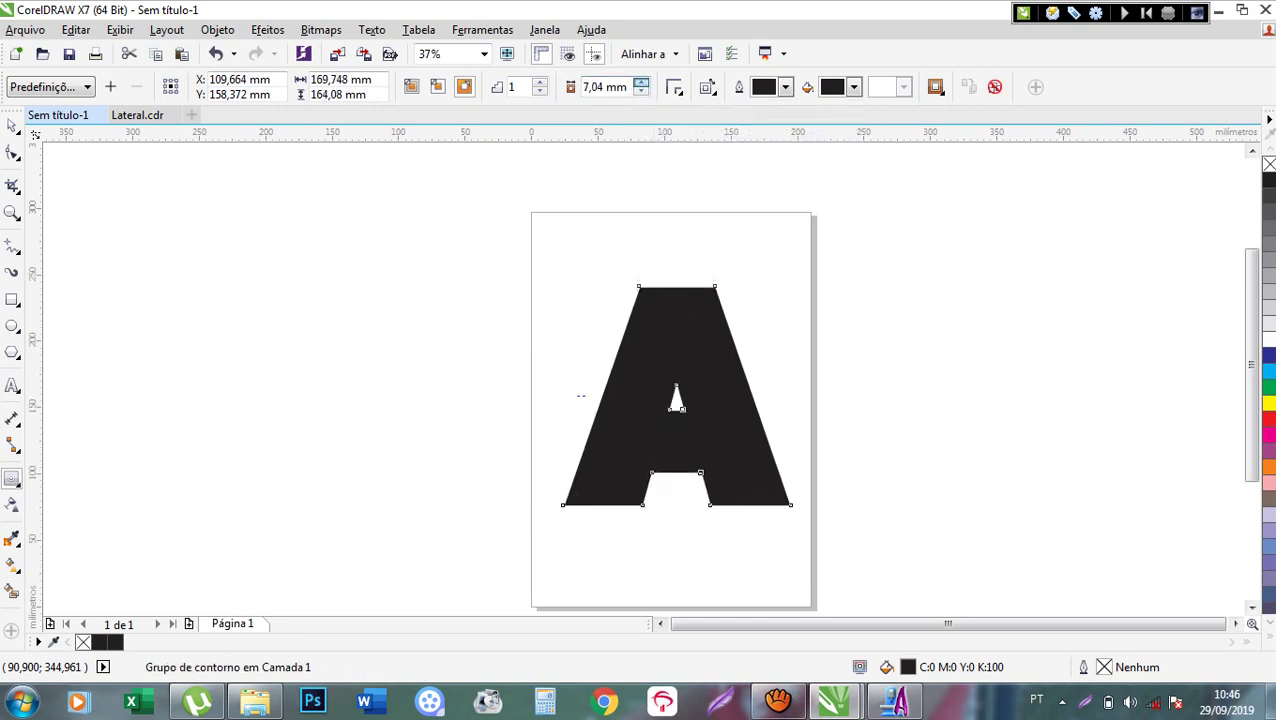
Reduce the contour offset around the letter A to 1.04 mm.
{"action": "left_click", "coordinate": [641, 92]}
{"action": "left_click", "coordinate": [641, 92]}
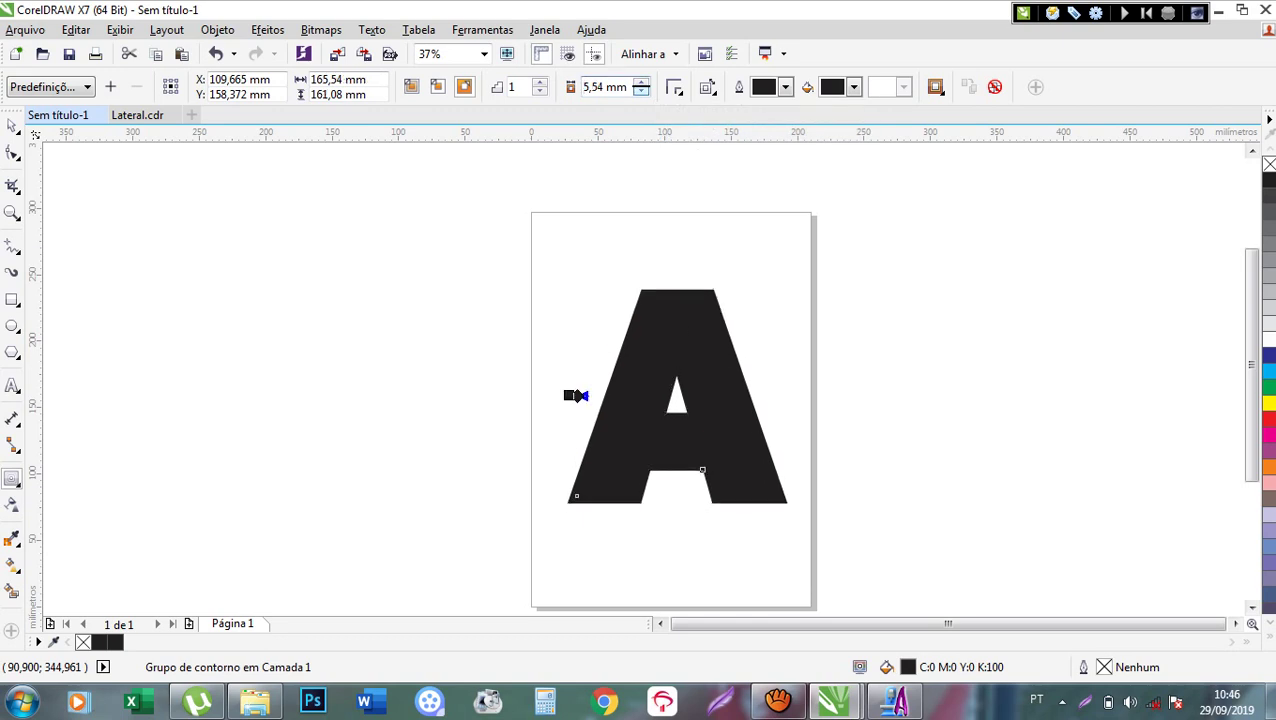
{"action": "left_click", "coordinate": [641, 92]}
{"action": "left_click", "coordinate": [641, 92]}
{"action": "left_click", "coordinate": [641, 92]}
{"action": "left_click", "coordinate": [641, 92]}
{"action": "left_click", "coordinate": [641, 92]}
{"action": "left_click", "coordinate": [641, 92]}
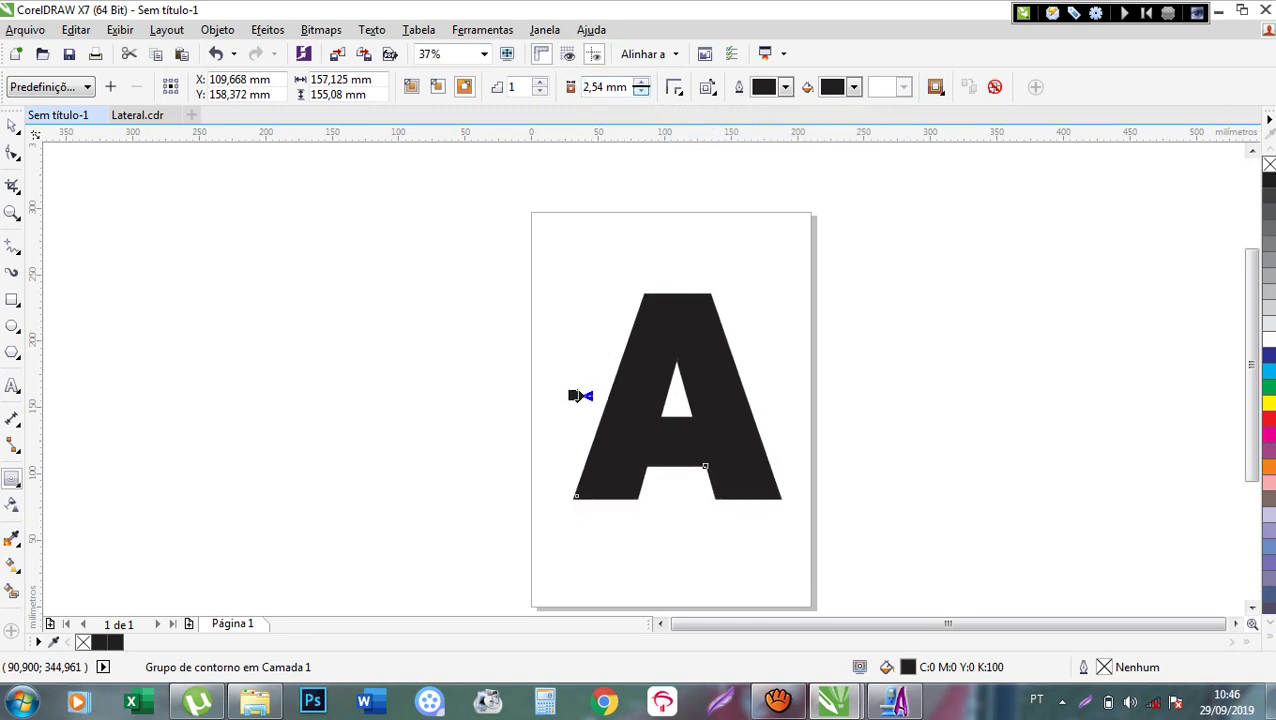
{"action": "left_click", "coordinate": [641, 92]}
{"action": "left_click", "coordinate": [641, 92]}
{"action": "left_click", "coordinate": [641, 92]}
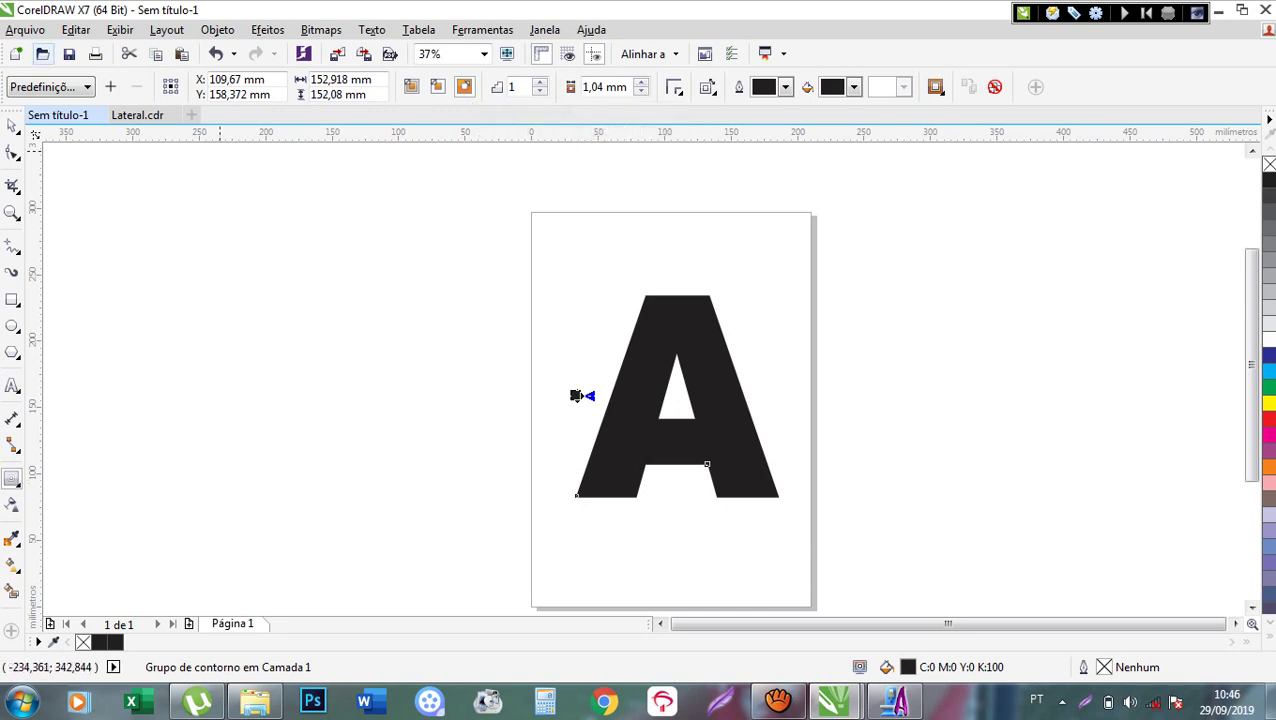
Select the whole contour group of the letter A and break it apart into separate objects.
{"action": "key", "text": "space"}
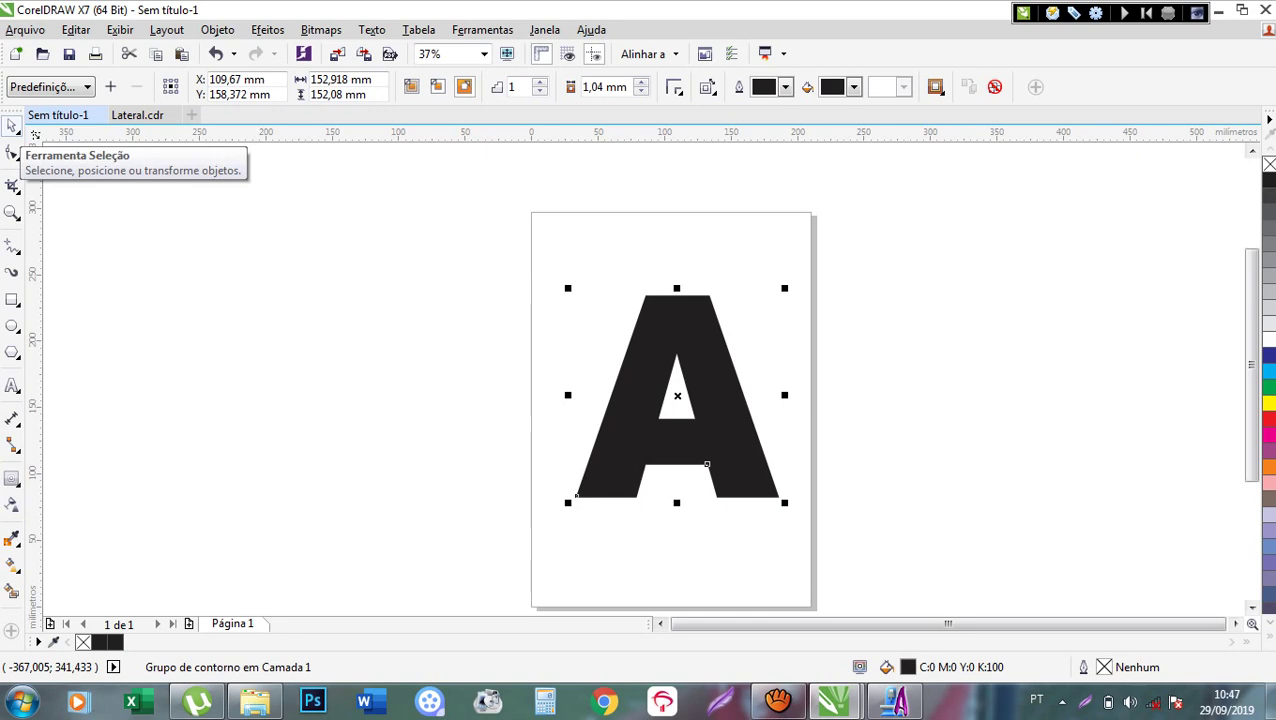
{"action": "left_click", "coordinate": [514, 257]}
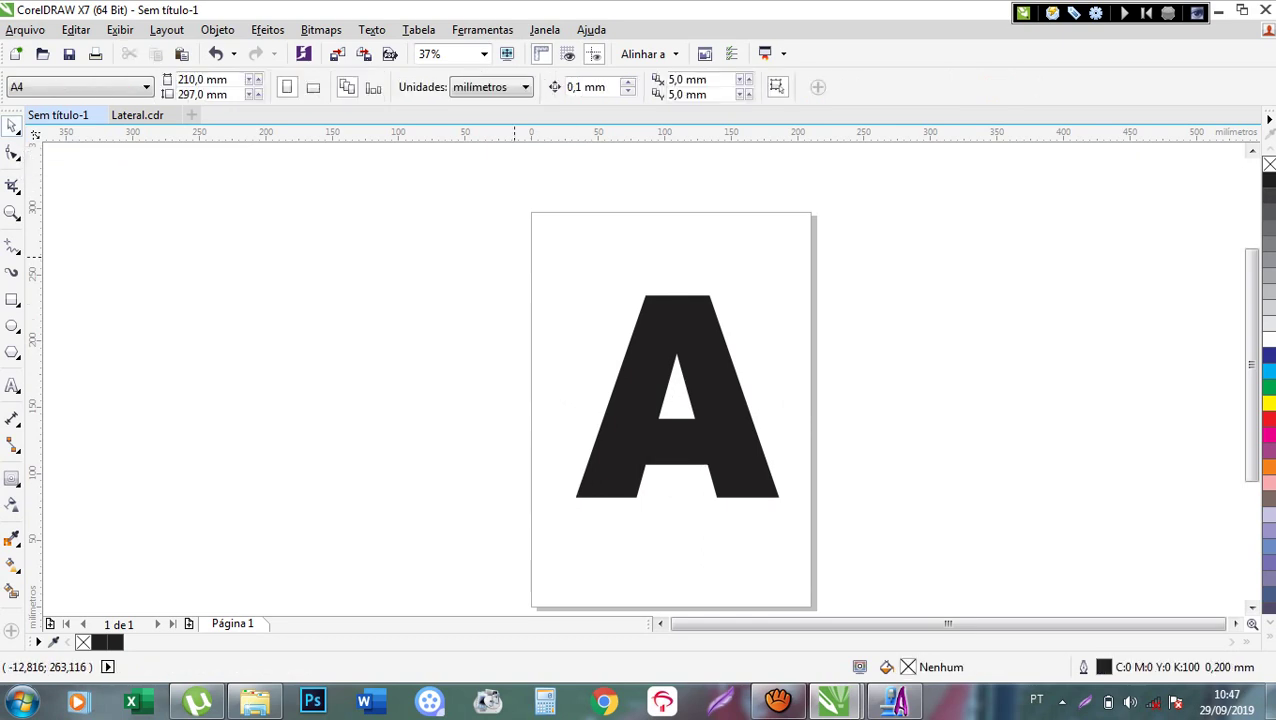
{"action": "left_click_drag", "start_coordinate": [514, 257], "coordinate": [884, 578]}
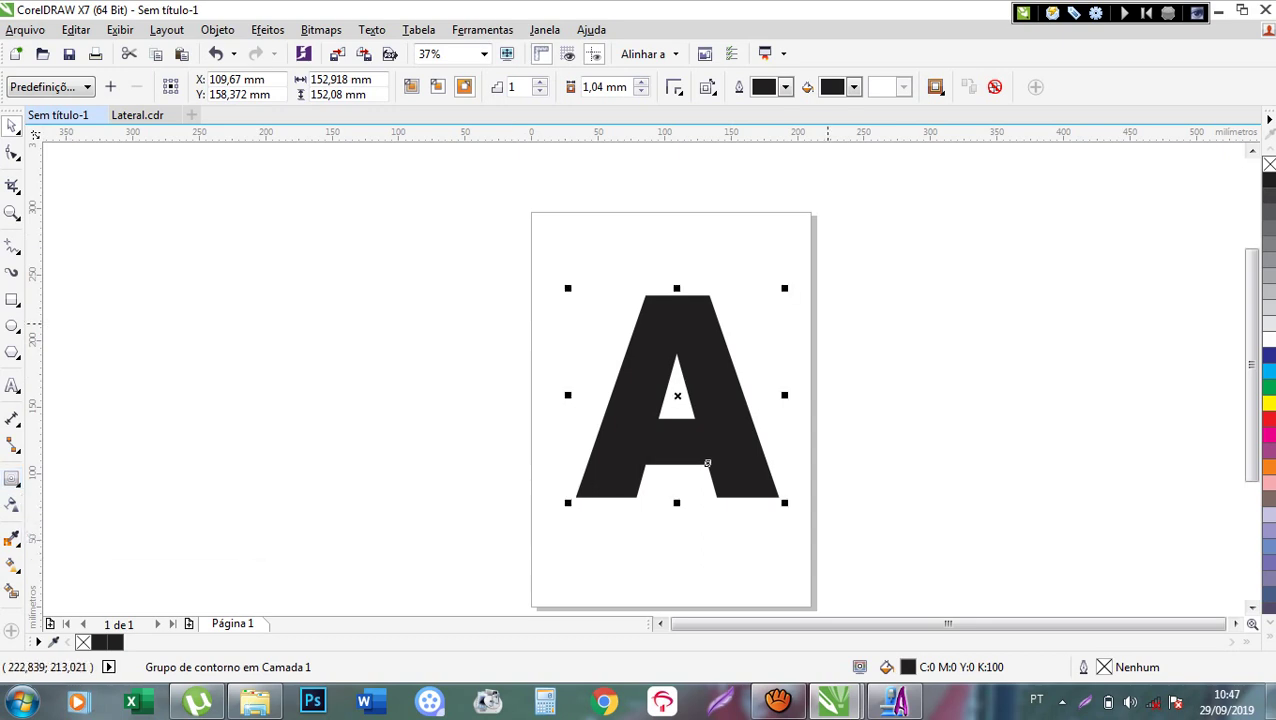
{"action": "key", "text": "ctrl+k"}
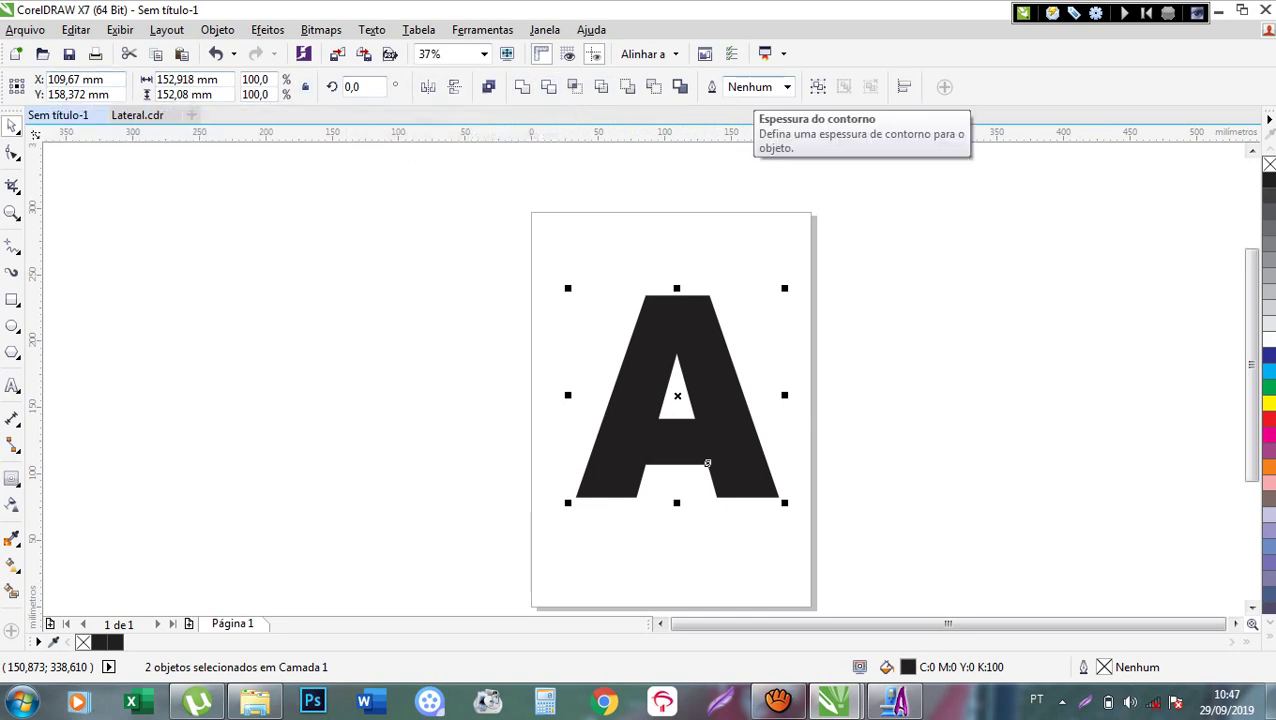
Try removing the fill from both selected letter shapes, and fill them with black again.
{"action": "left_click", "coordinate": [787, 87]}
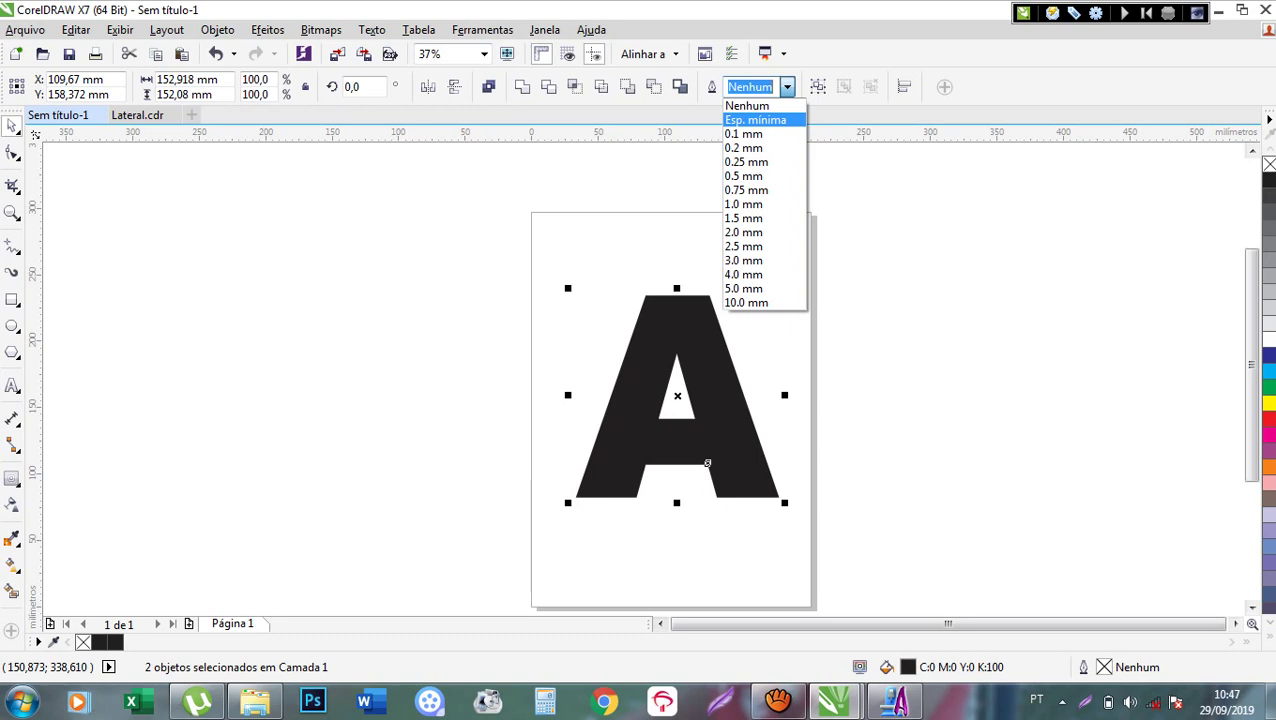
{"action": "key", "text": "Escape"}
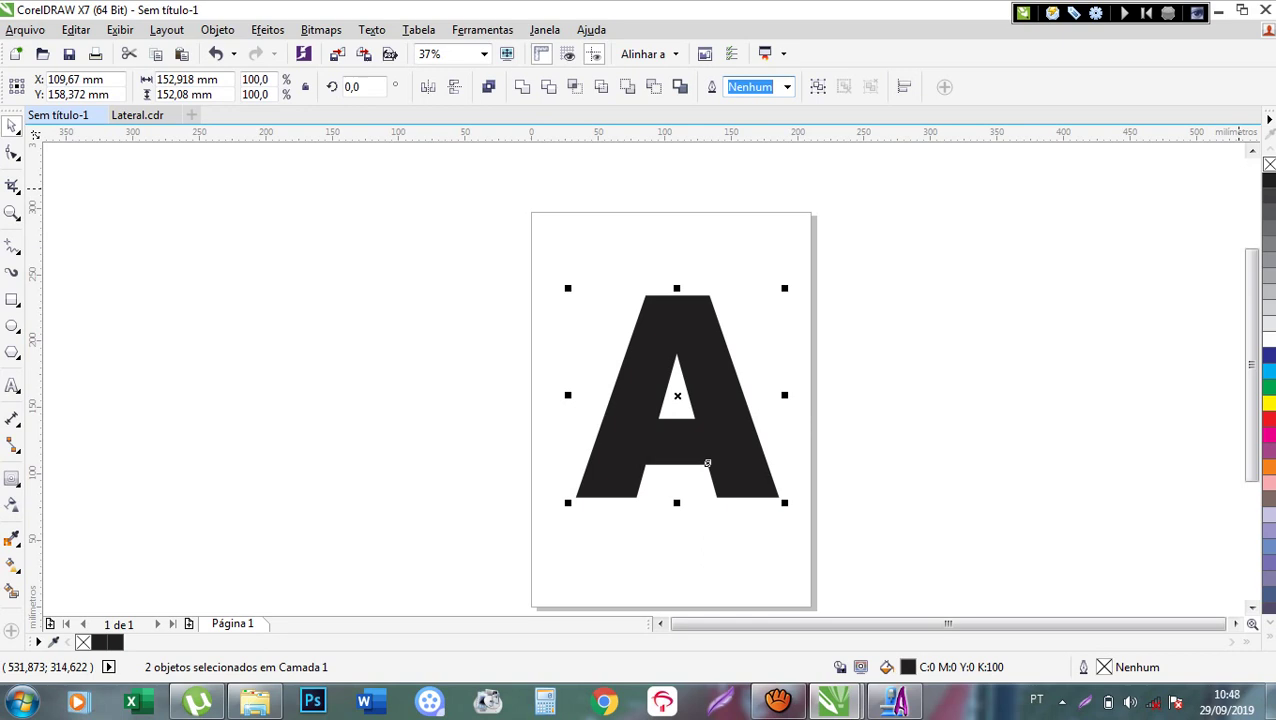
{"action": "key", "text": "Return"}
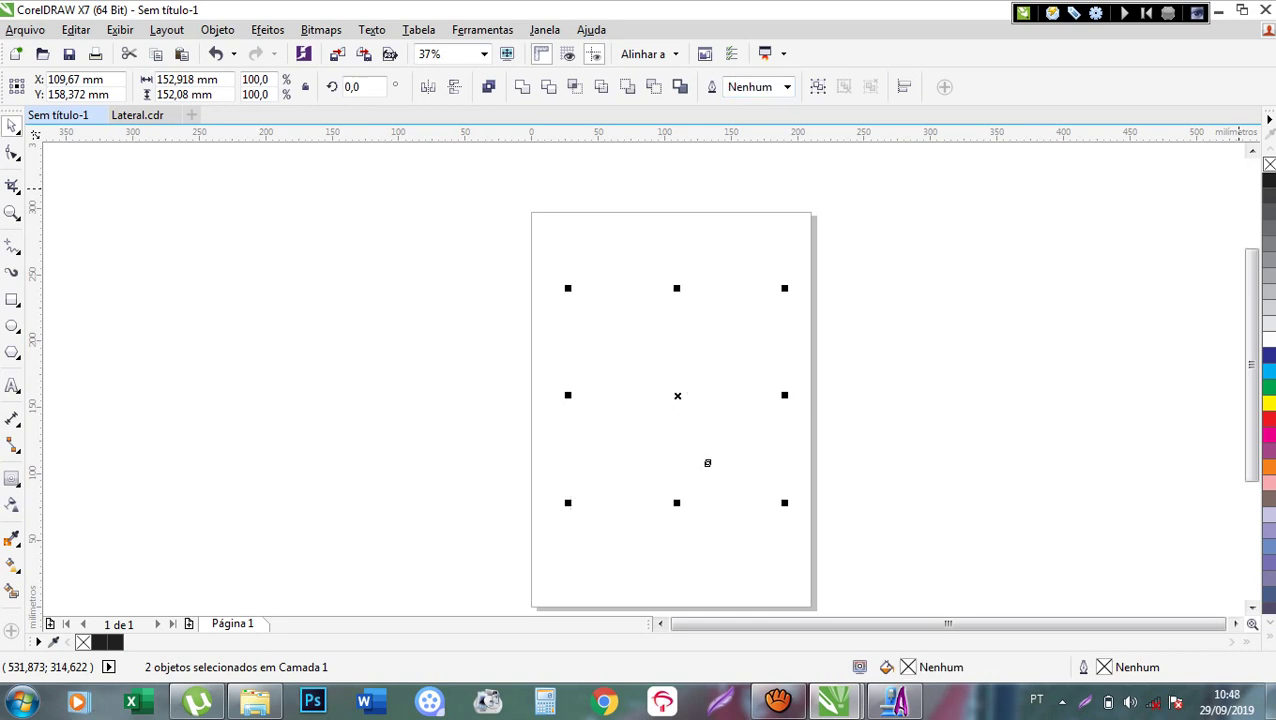
{"action": "left_click", "coordinate": [1267, 180]}
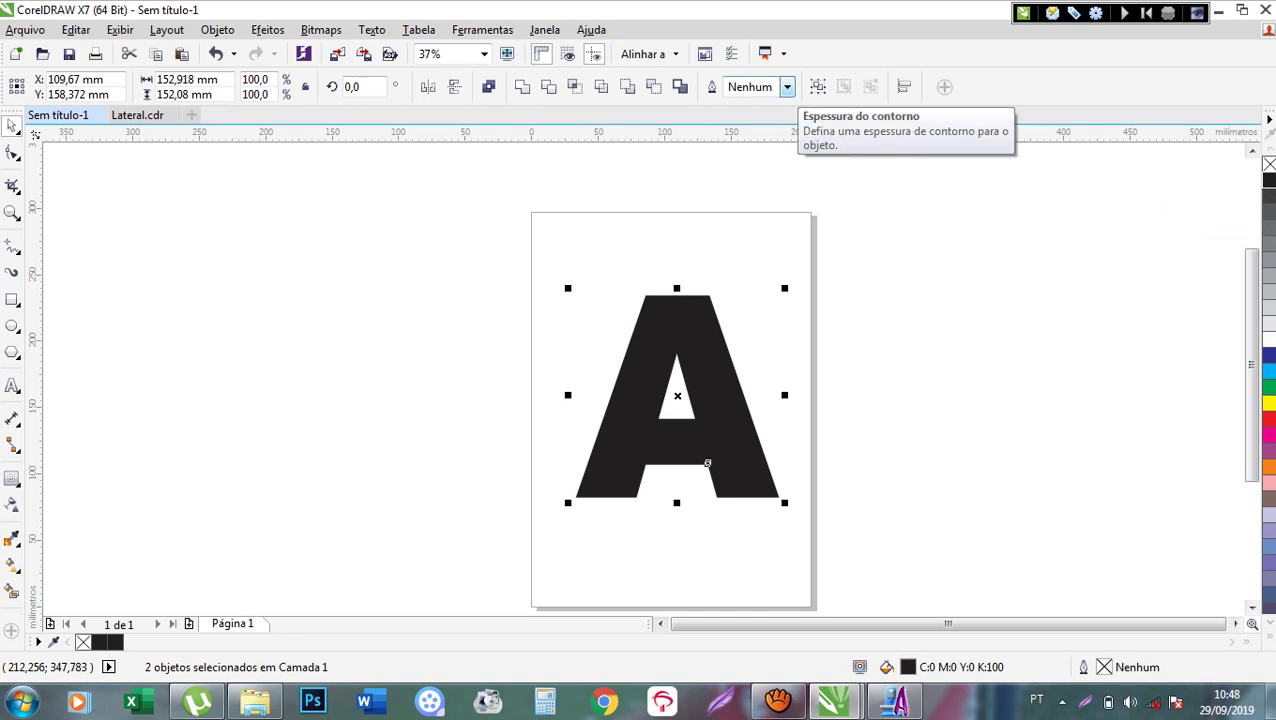
Give both letter shapes a minimum-thickness outline (Esp. mínima) and remove their fill.
{"action": "left_click", "coordinate": [787, 87]}
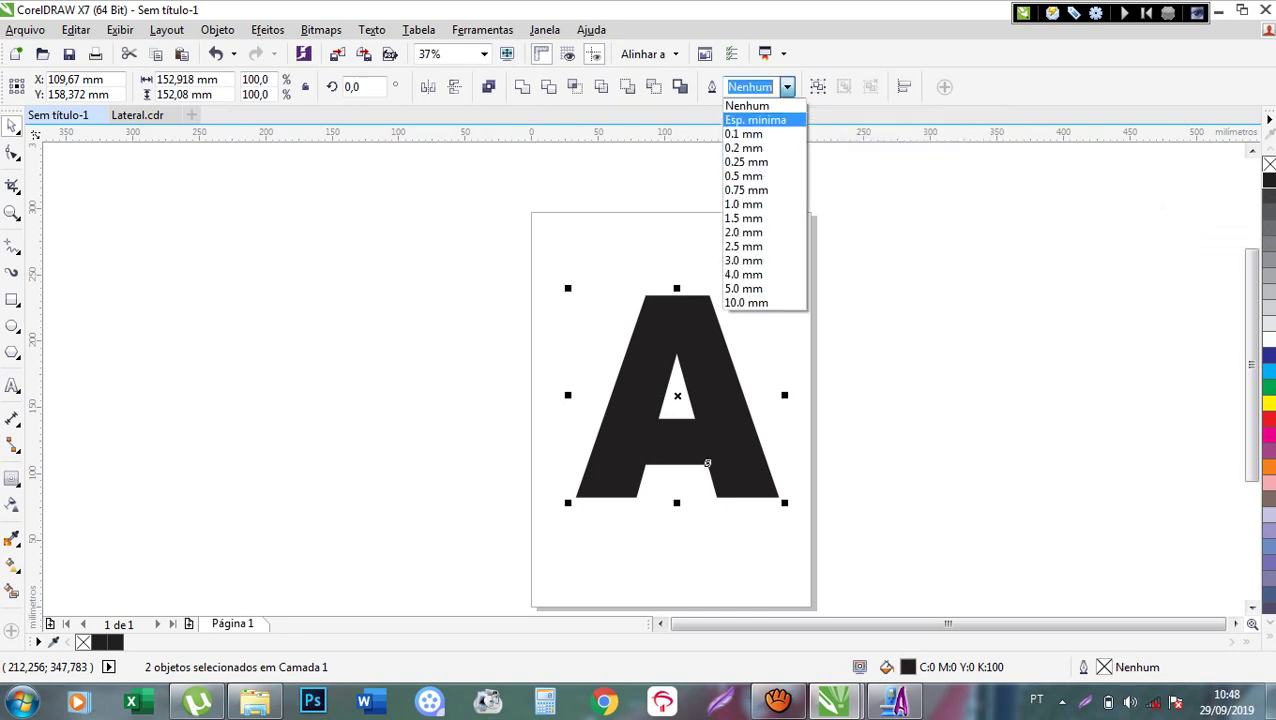
{"action": "left_click", "coordinate": [755, 120]}
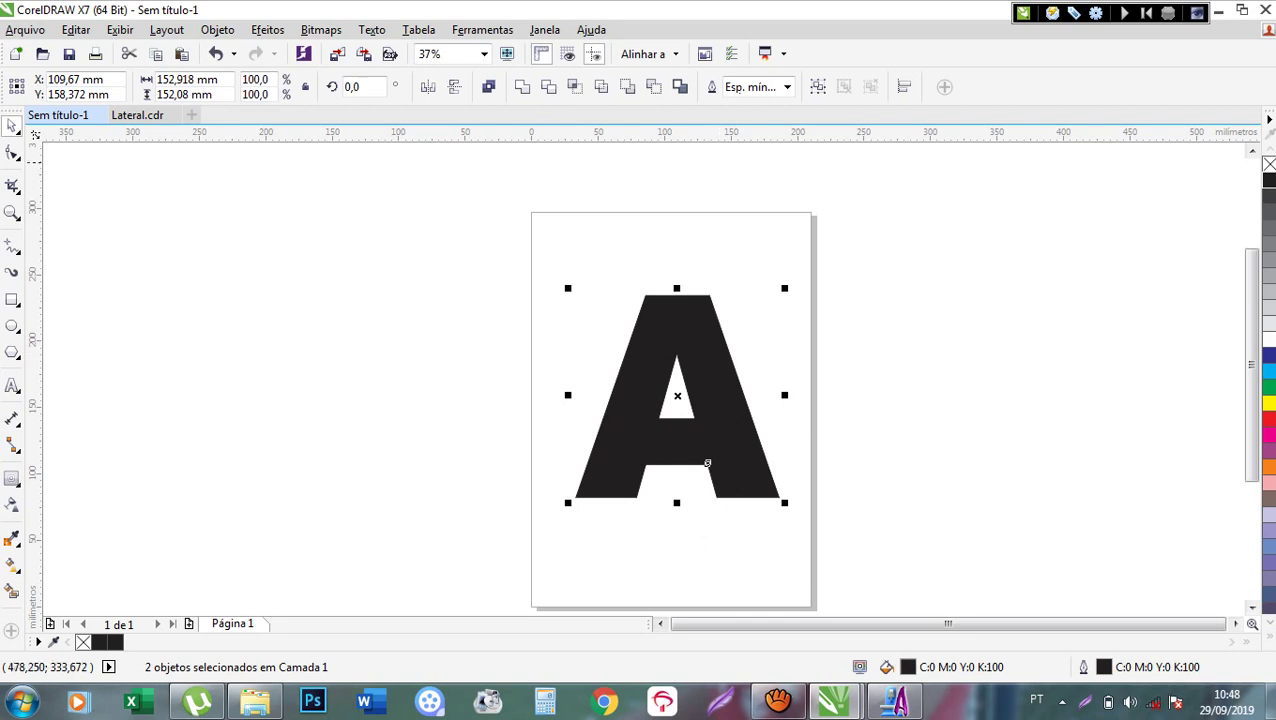
{"action": "left_click", "coordinate": [1268, 164]}
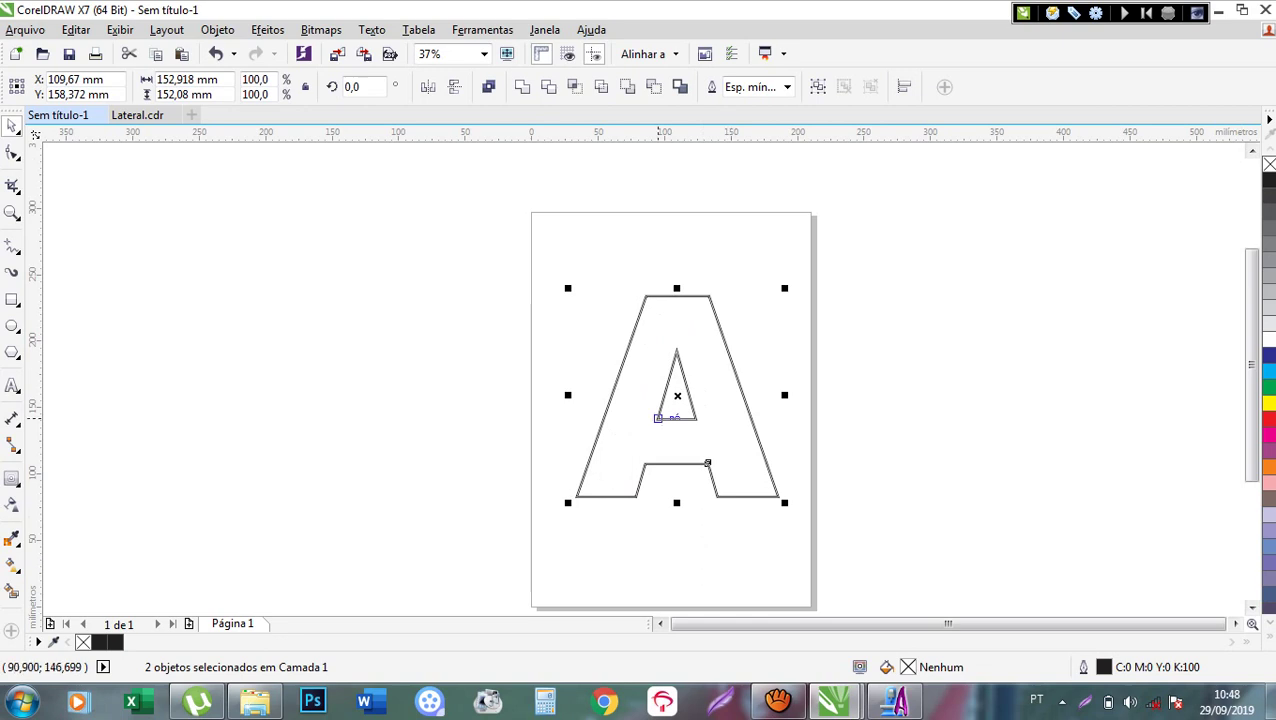
Examine the gap between the original outline and the offset outline of the letter A, and clear the selection.
{"action": "scroll", "coordinate": [658, 419], "scroll_direction": "up", "scroll_amount": 2}
{"action": "scroll", "coordinate": [659, 414], "scroll_direction": "up", "scroll_amount": 2}
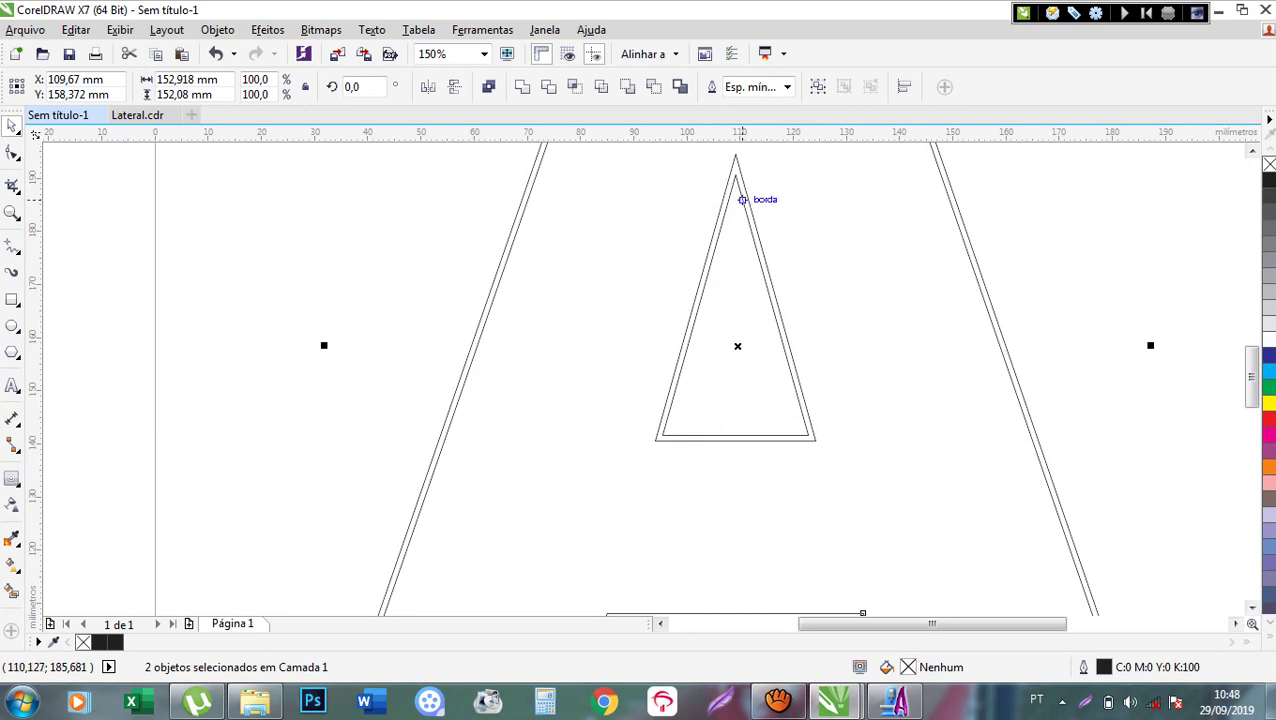
{"action": "scroll", "coordinate": [964, 226], "scroll_direction": "up", "scroll_amount": 4}
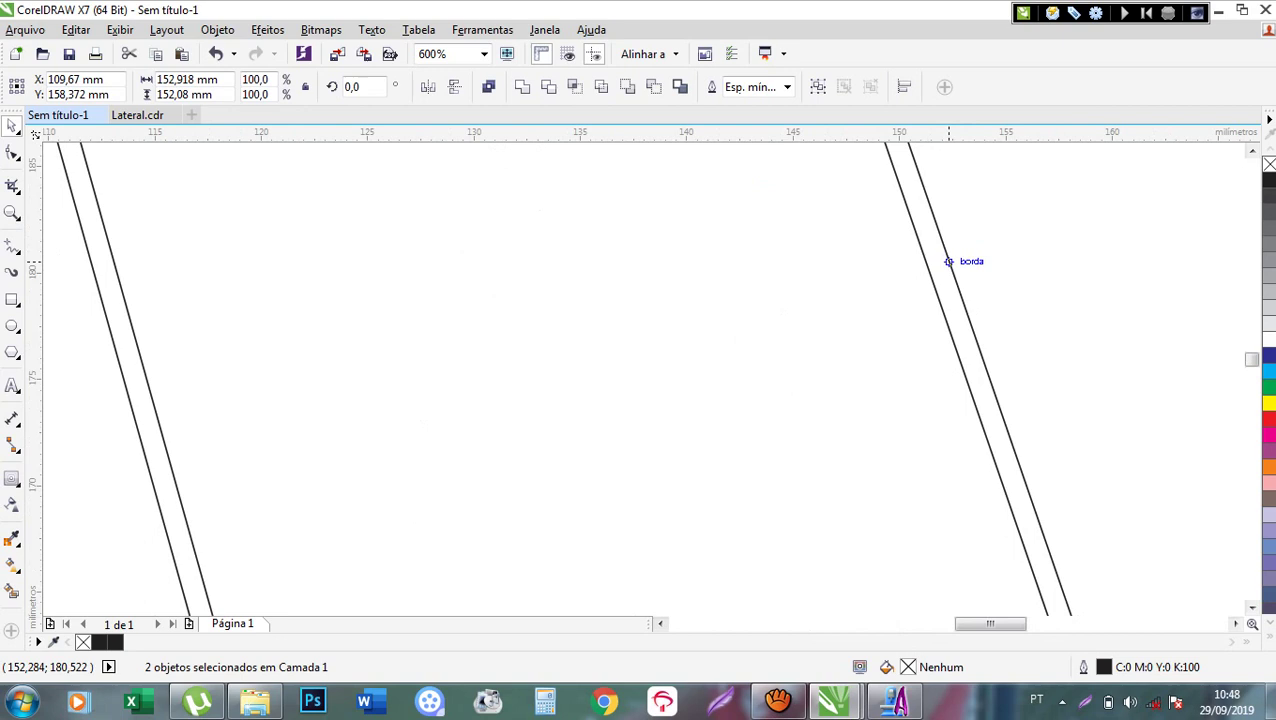
{"action": "scroll", "coordinate": [948, 261], "scroll_direction": "down", "scroll_amount": 6}
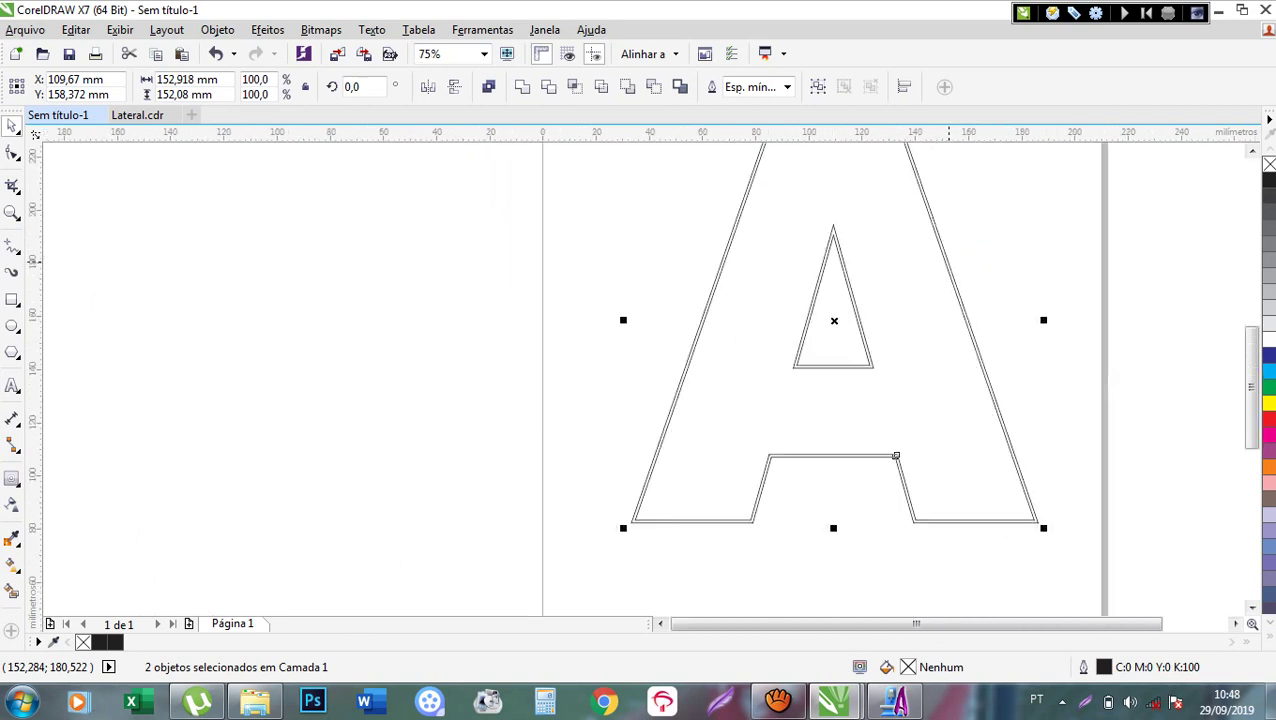
{"action": "scroll", "coordinate": [896, 456], "scroll_direction": "down", "scroll_amount": 4}
{"action": "scroll", "coordinate": [921, 358], "scroll_direction": "up", "scroll_amount": 2}
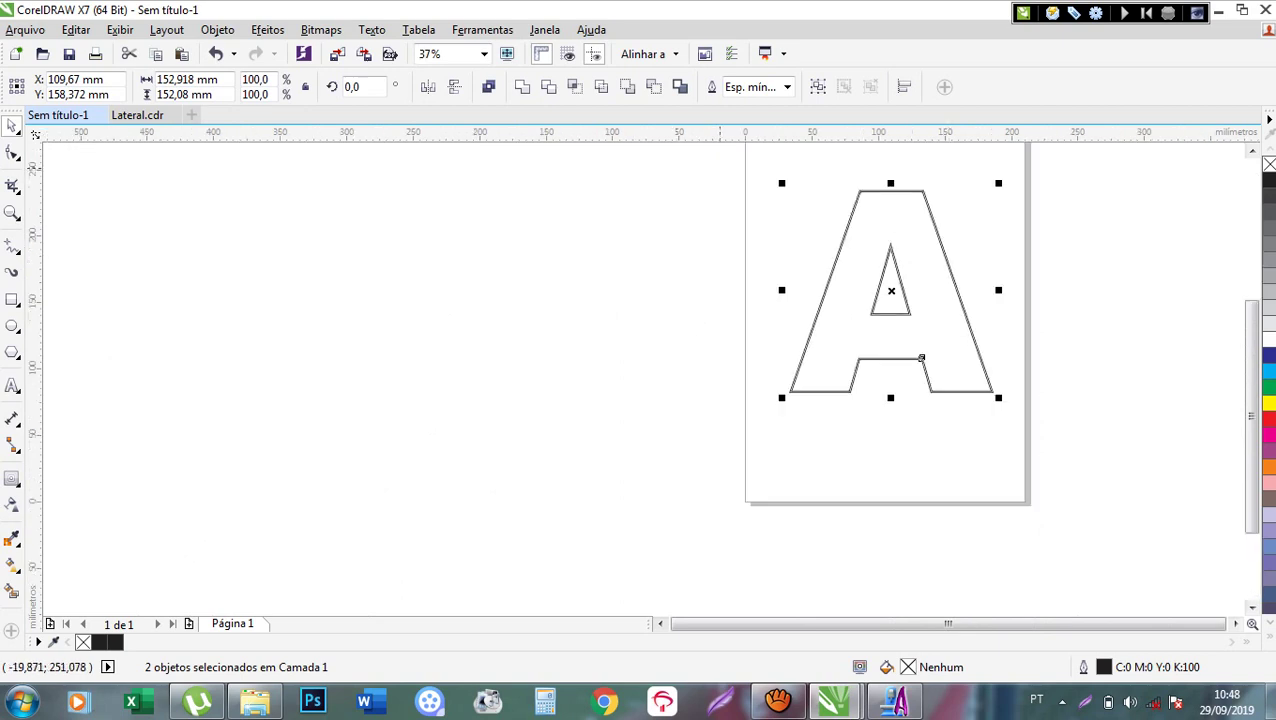
{"action": "left_click", "coordinate": [720, 207]}
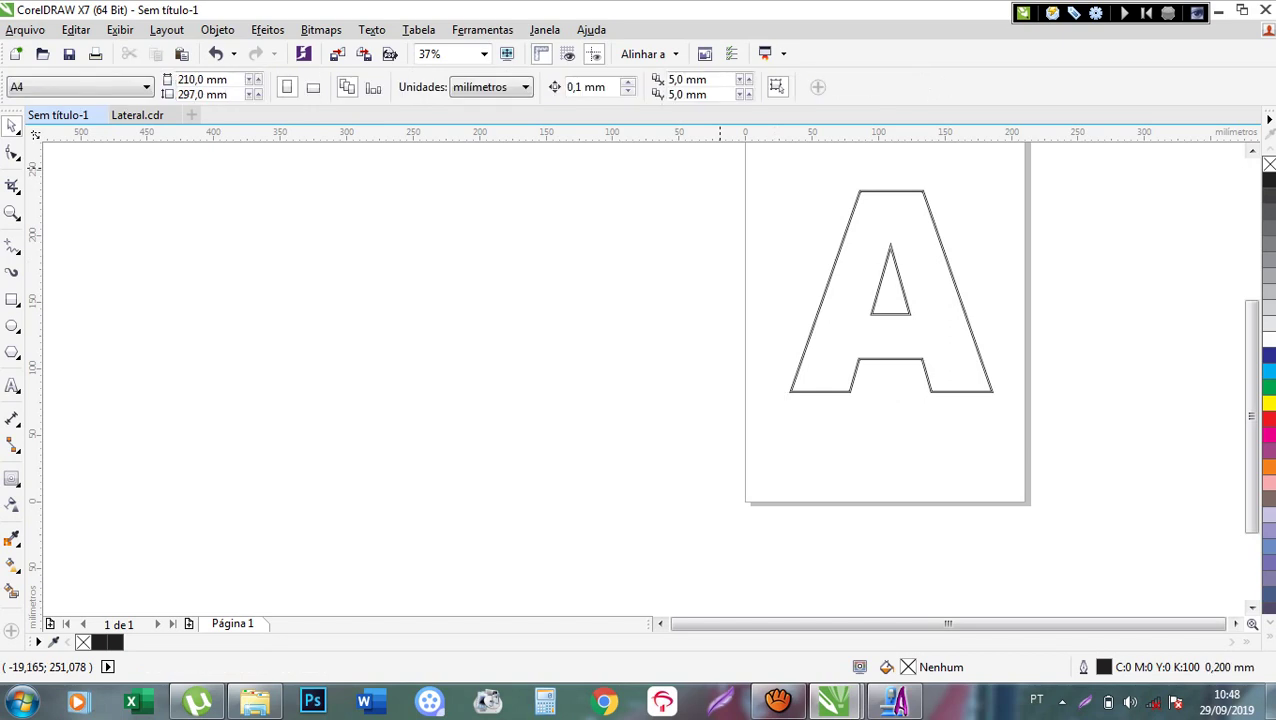
Delete the original letter A outline, keeping only the offset contour outline.
{"action": "left_click_drag", "start_coordinate": [720, 165], "coordinate": [860, 224]}
{"action": "scroll", "coordinate": [922, 315], "scroll_direction": "up", "scroll_amount": 2}
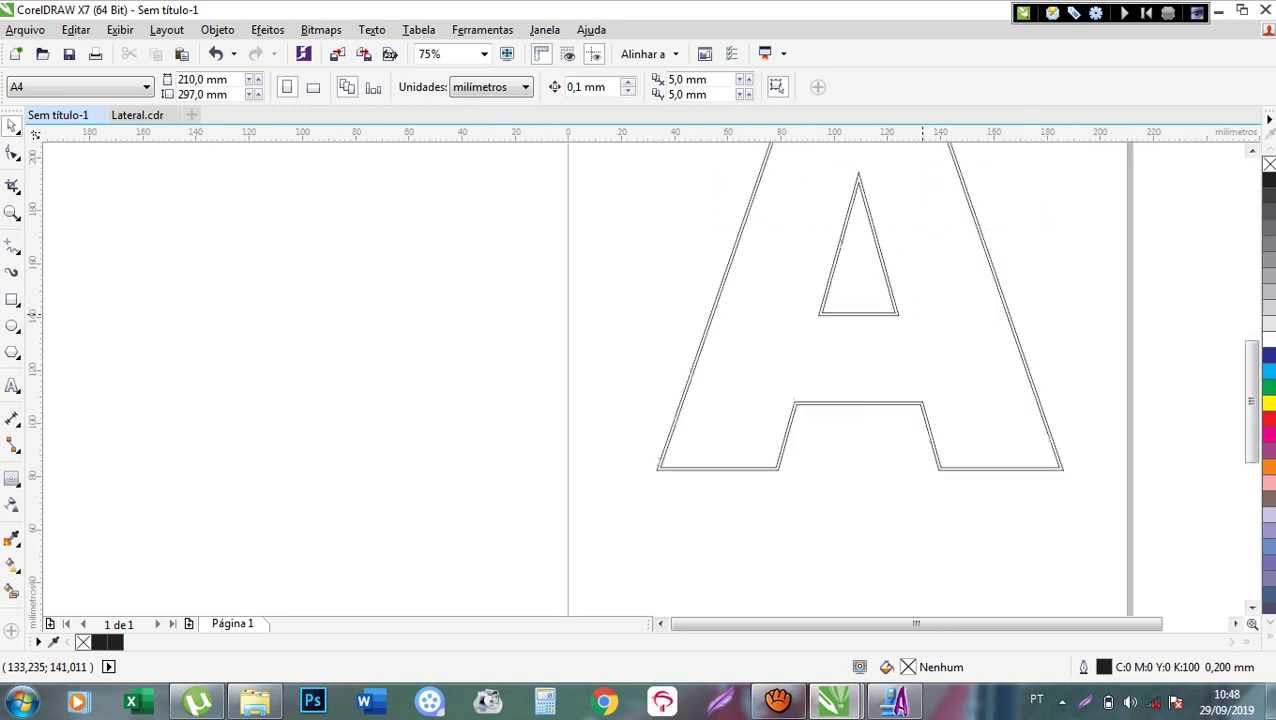
{"action": "scroll", "coordinate": [922, 315], "scroll_direction": "up", "scroll_amount": 2}
{"action": "left_click", "coordinate": [872, 318]}
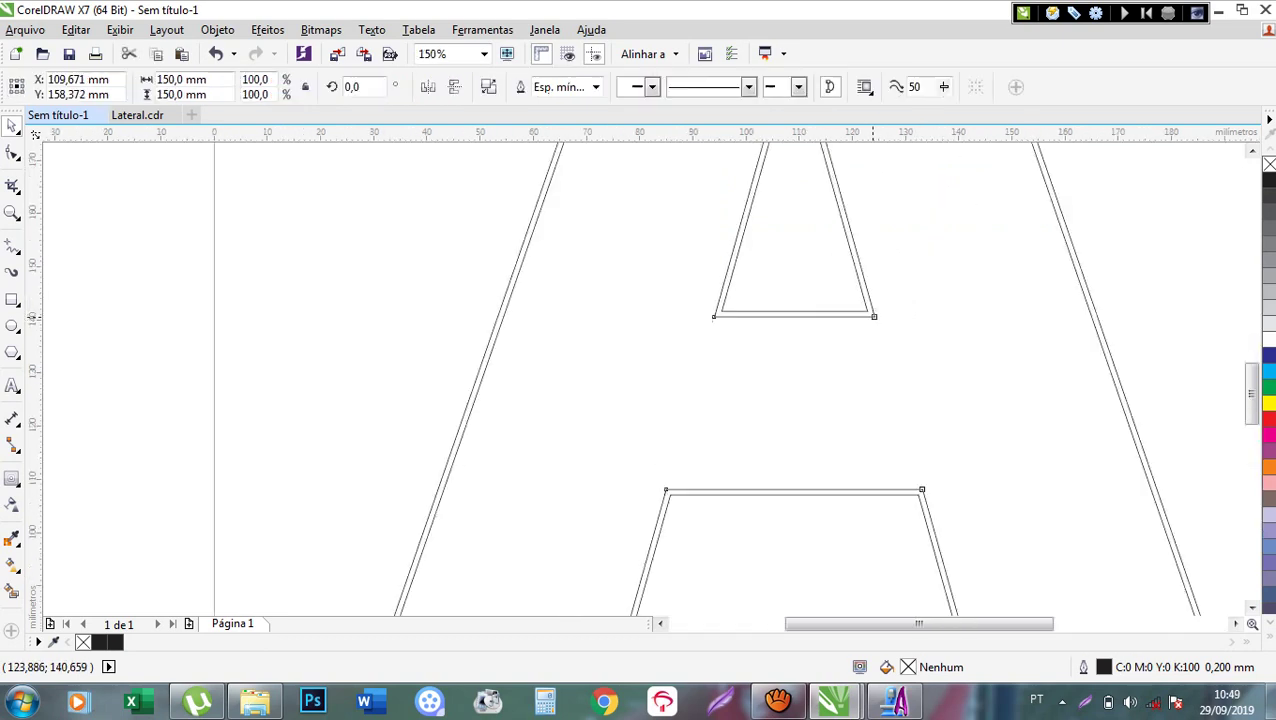
{"action": "key", "text": "Escape"}
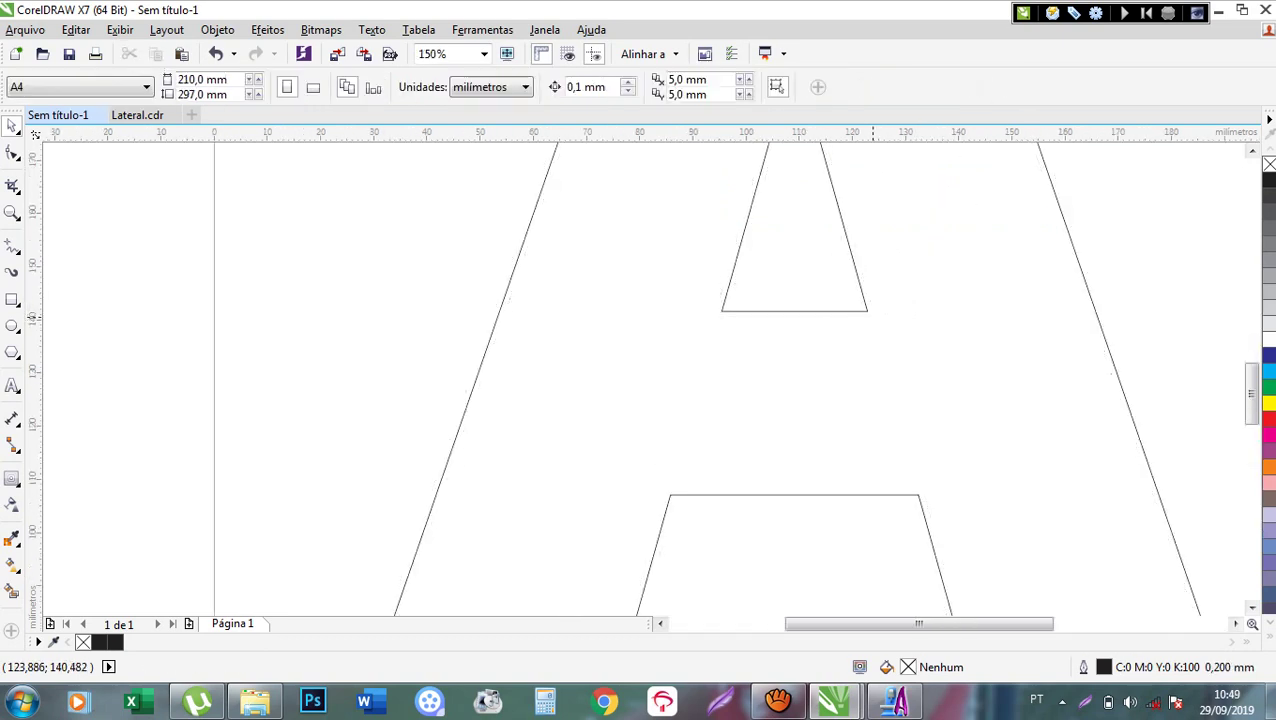
{"action": "scroll", "coordinate": [873, 318], "scroll_direction": "down", "scroll_amount": 2}
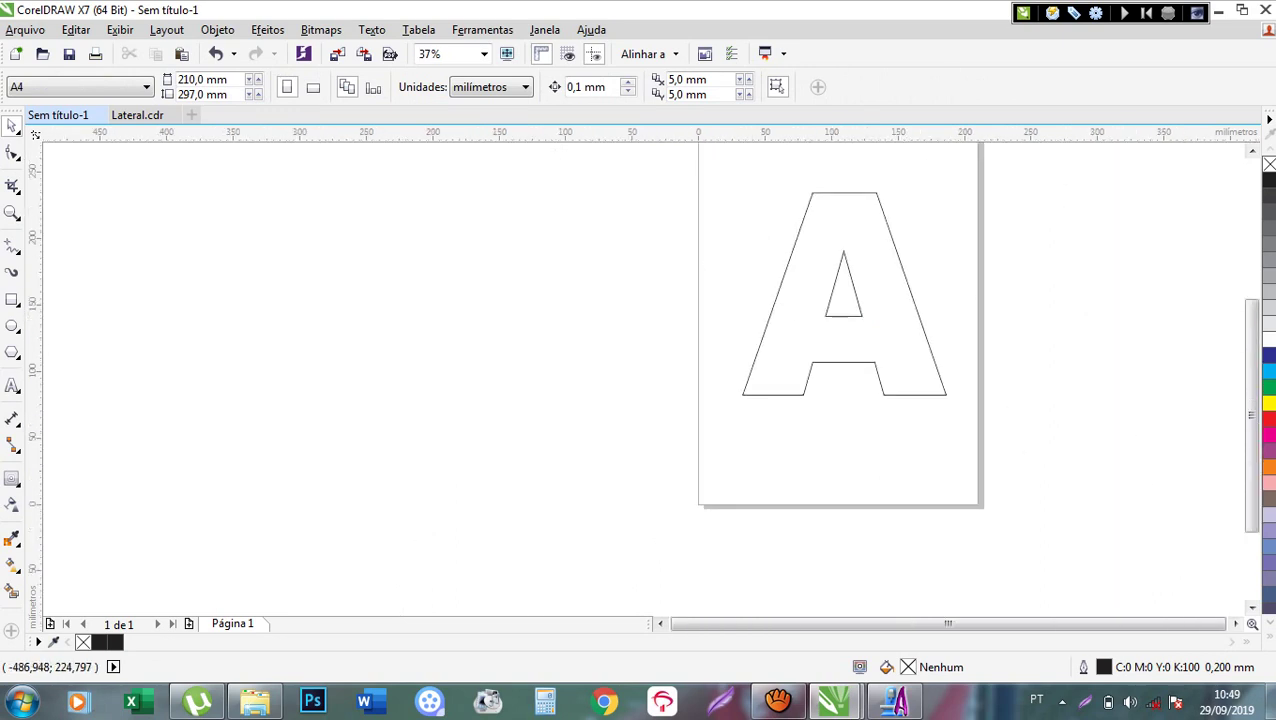
Draw a rectangle about 92 by 61 mm beside the page and apply a one-step outside contour with a 1,04 mm offset.
{"action": "left_click", "coordinate": [12, 299]}
{"action": "left_click_drag", "start_coordinate": [316, 227], "coordinate": [440, 309]}
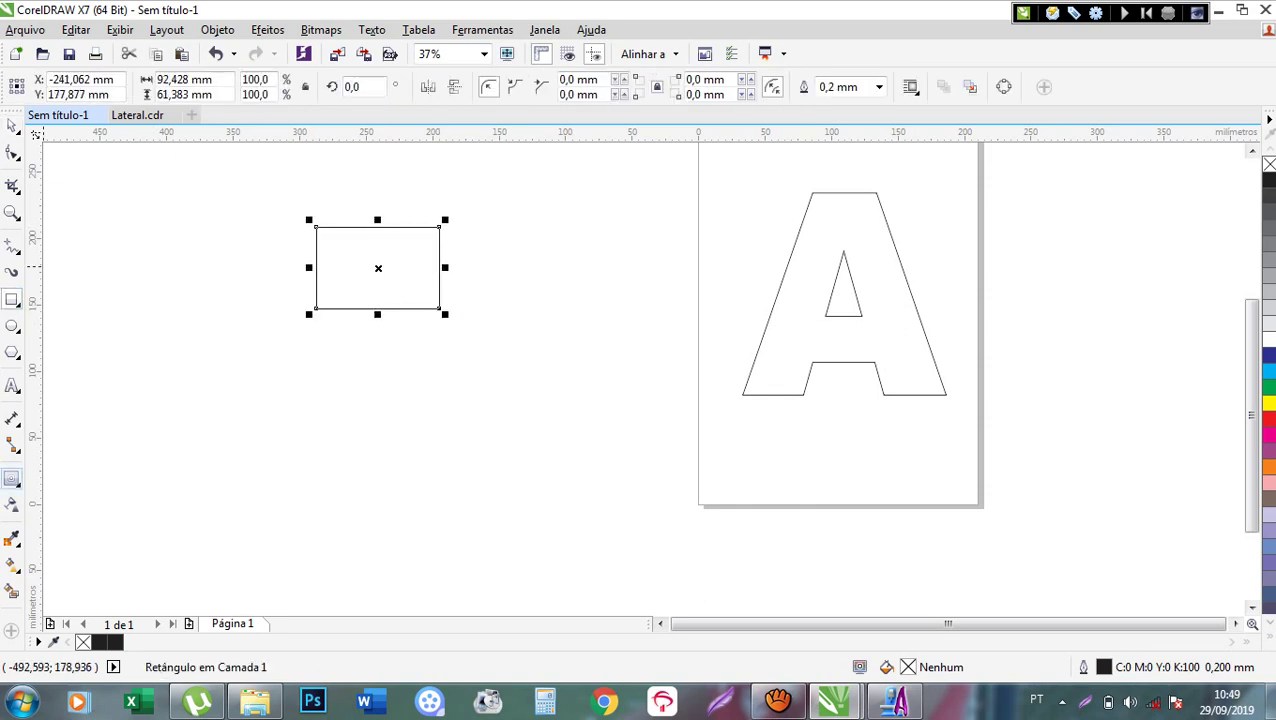
{"action": "left_click", "coordinate": [12, 478]}
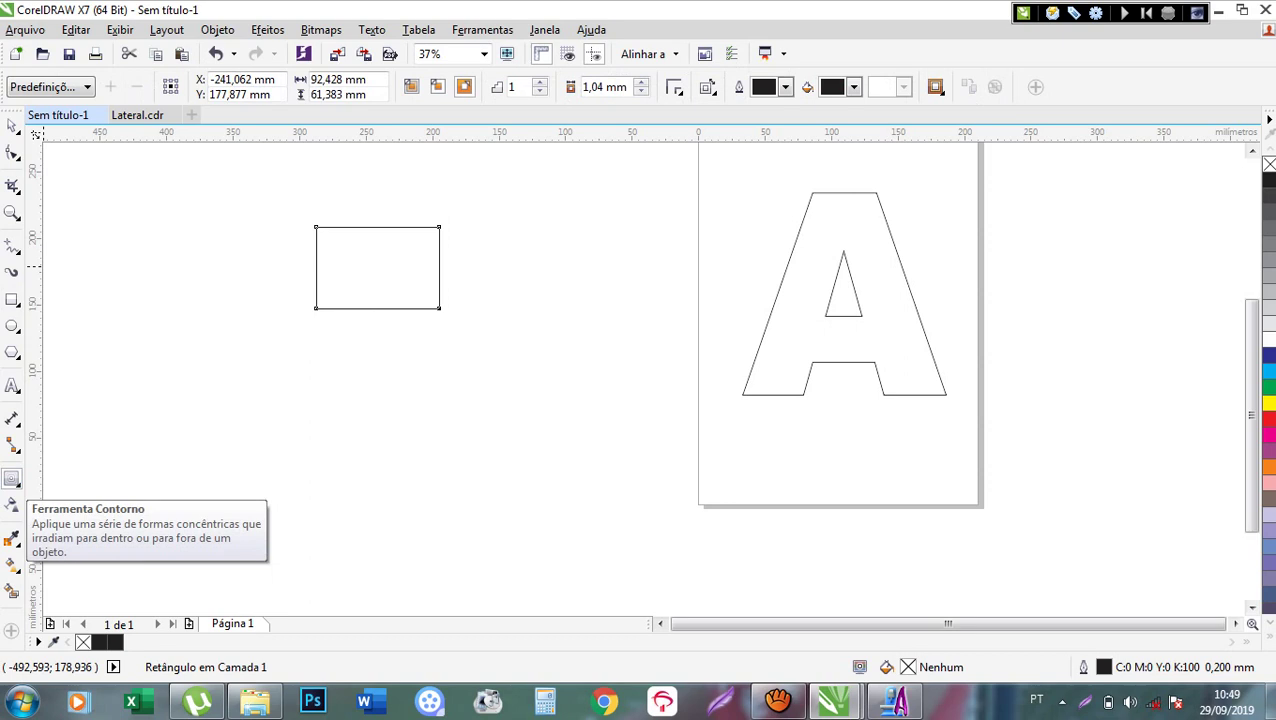
{"action": "left_click", "coordinate": [12, 478]}
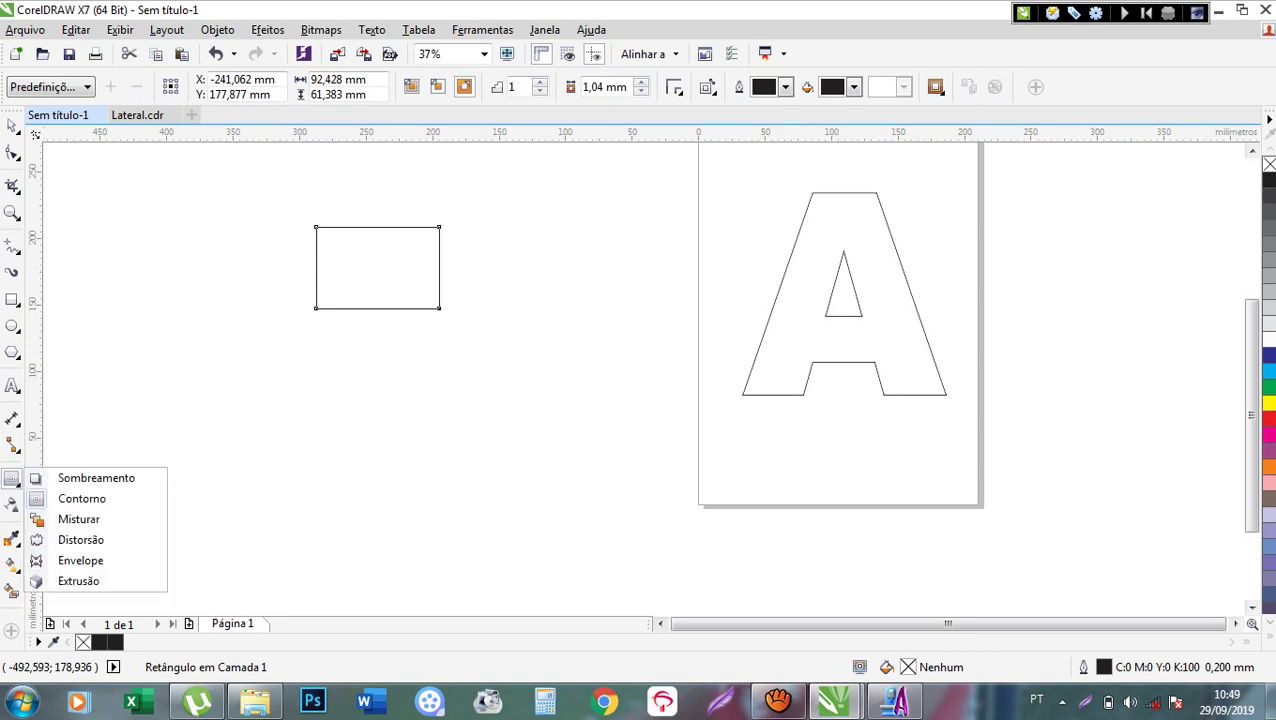
{"action": "left_click", "coordinate": [80, 498]}
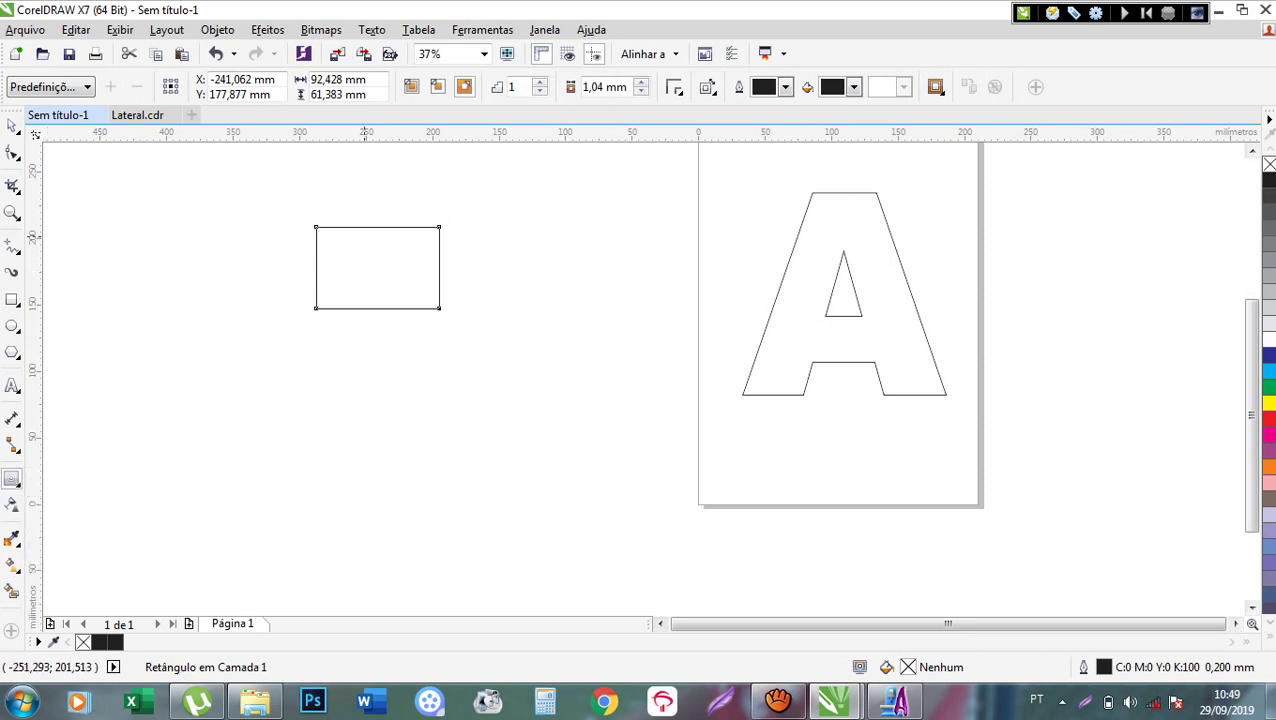
{"action": "scroll", "coordinate": [351, 224], "scroll_direction": "up", "scroll_amount": 5}
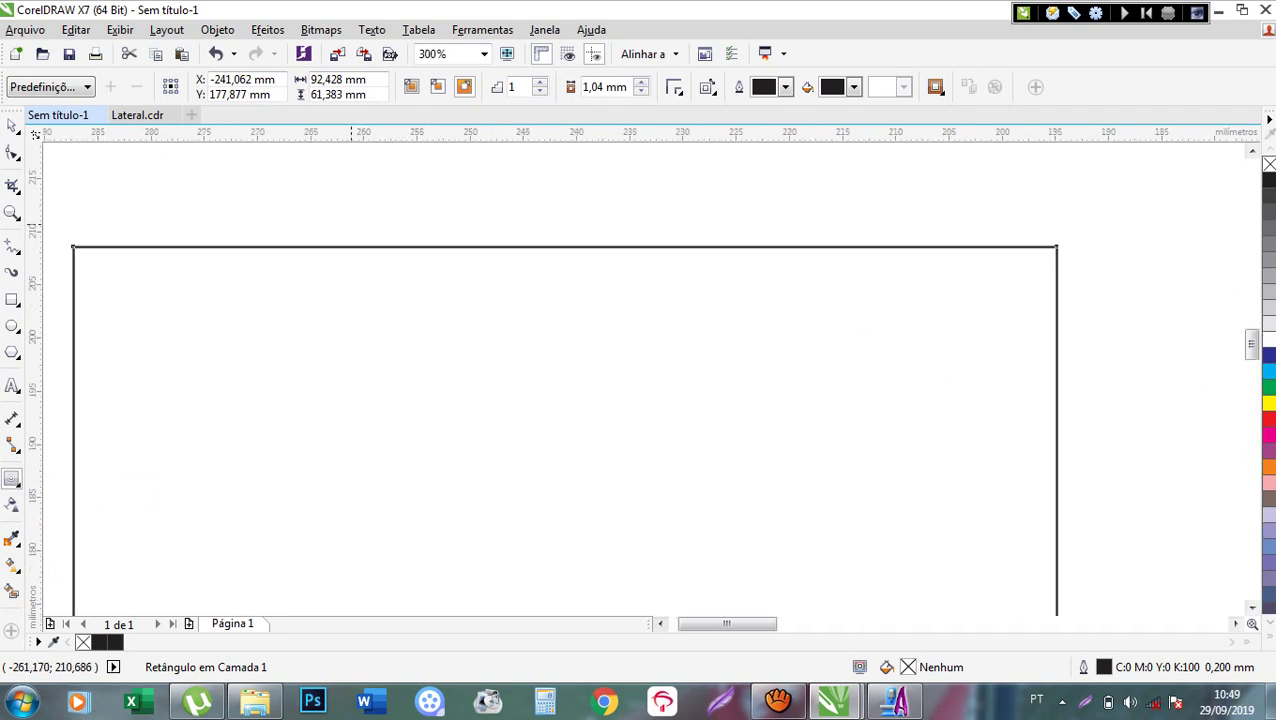
{"action": "scroll", "coordinate": [351, 224], "scroll_direction": "down", "scroll_amount": 3}
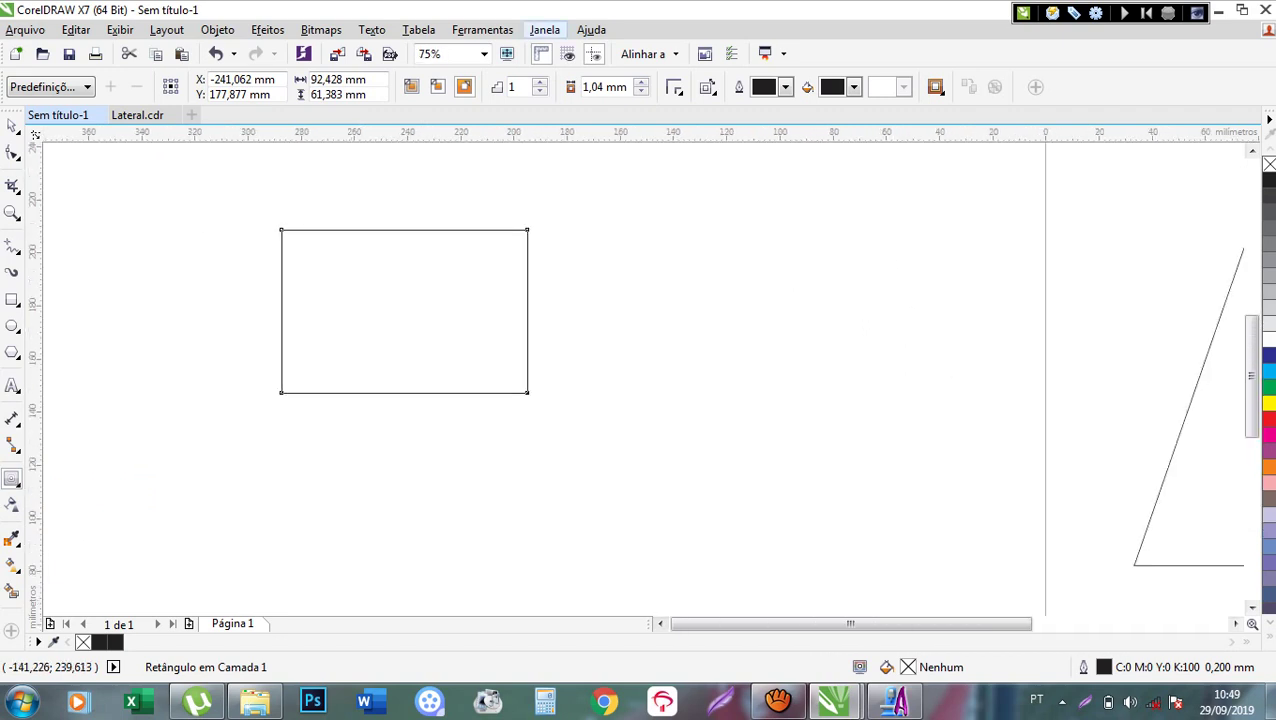
{"action": "left_click_drag", "start_coordinate": [281, 311], "coordinate": [284, 311]}
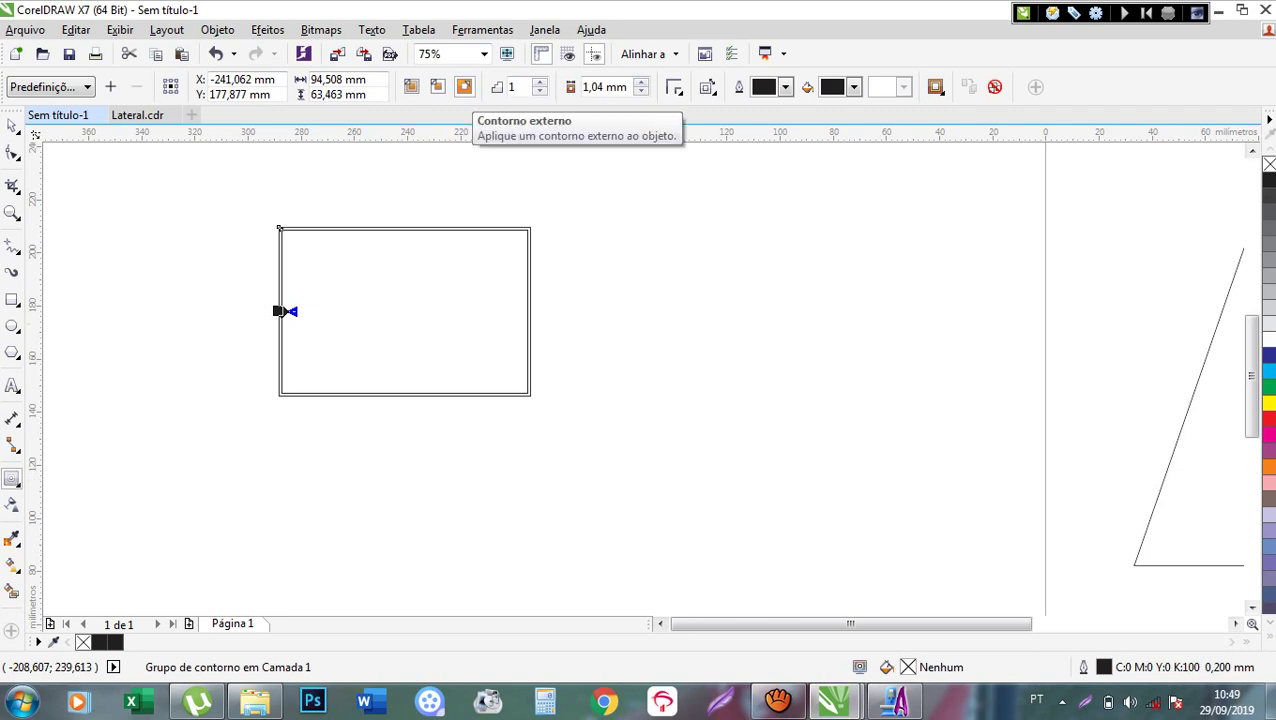
{"action": "scroll", "coordinate": [377, 290], "scroll_direction": "up", "scroll_amount": 2}
{"action": "scroll", "coordinate": [330, 294], "scroll_direction": "down", "scroll_amount": 3}
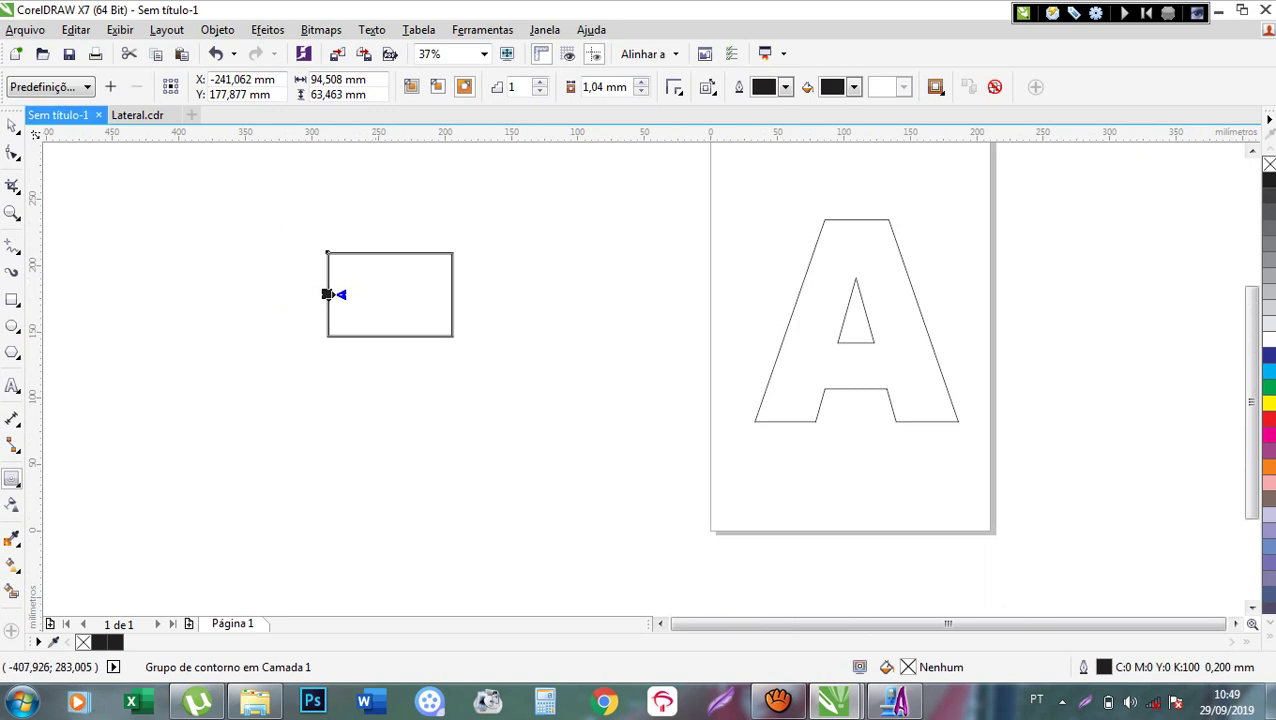
Delete the rectangle together with its contour.
{"action": "left_click", "coordinate": [12, 125]}
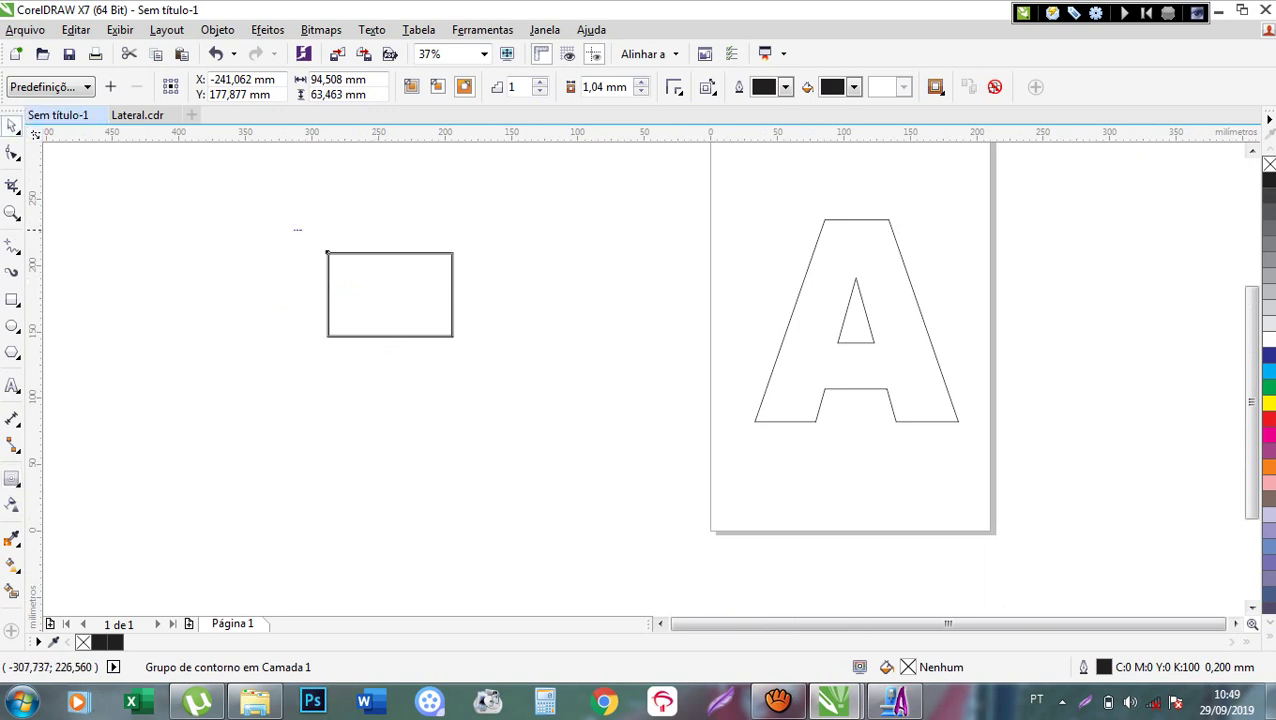
{"action": "left_click_drag", "start_coordinate": [296, 228], "coordinate": [629, 486]}
{"action": "key", "text": "Delete"}
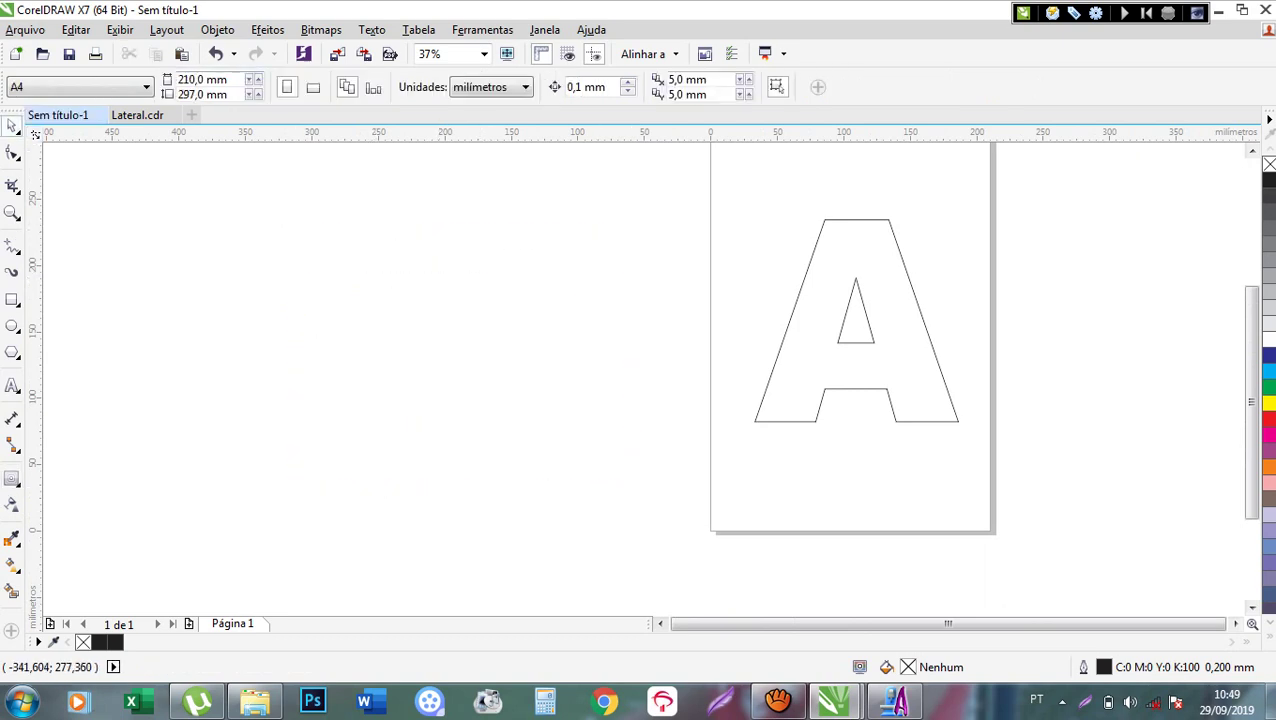
Switch to the Lateral.cdr drawing.
{"action": "left_click", "coordinate": [137, 115]}
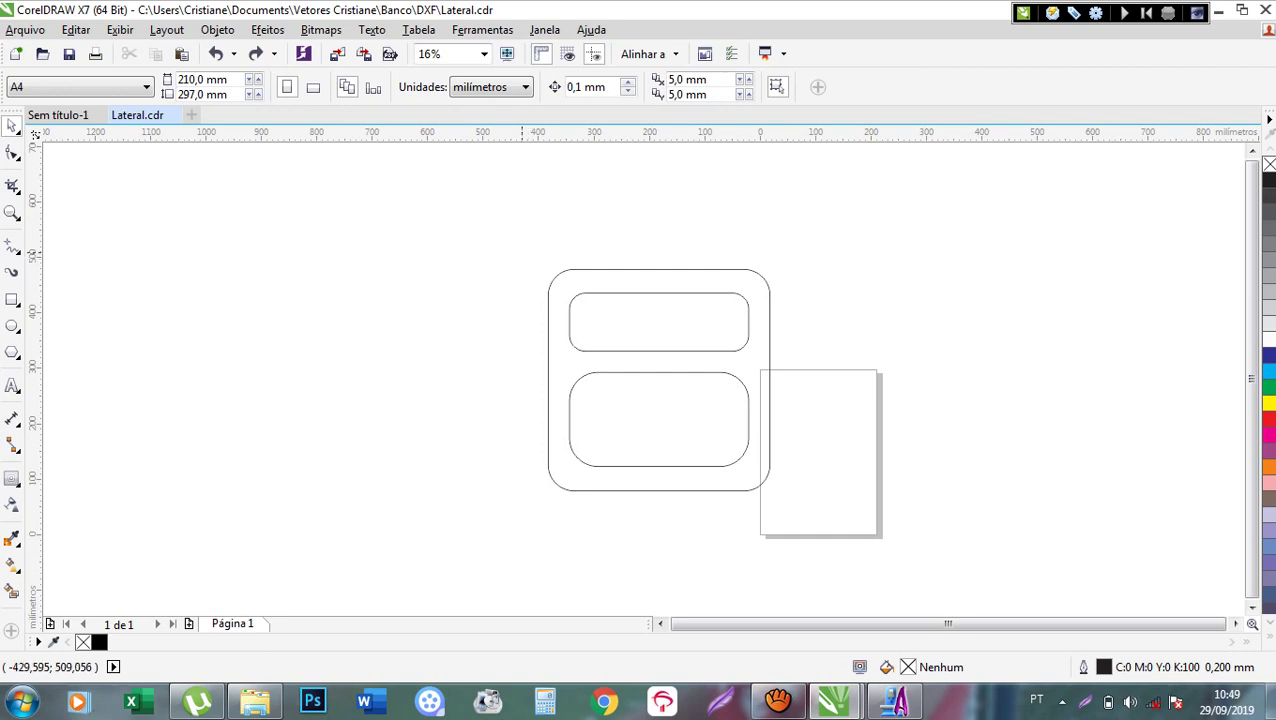
Try welding the three rounded shapes into a single curve, and undo the weld.
{"action": "mouse_move", "coordinate": [524, 252]}
{"action": "left_mouse_down"}
{"action": "mouse_move", "coordinate": [664, 290]}
{"action": "mouse_move", "coordinate": [815, 517]}
{"action": "left_mouse_up"}
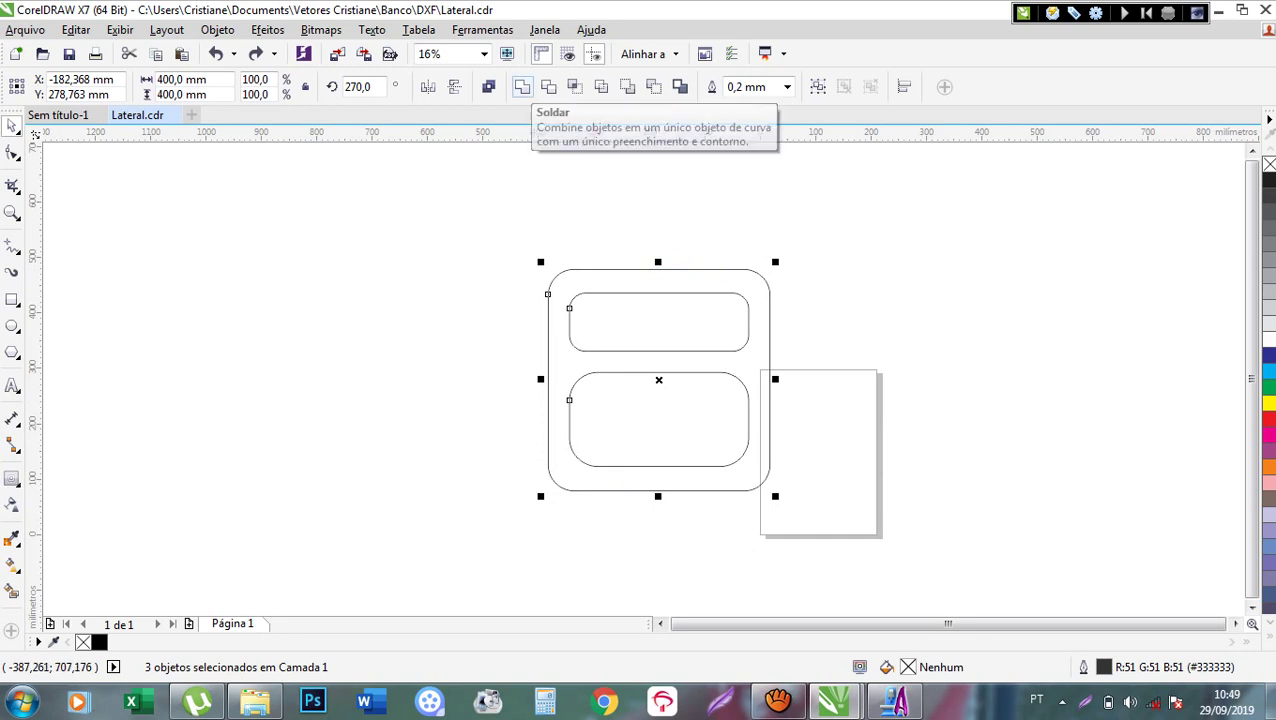
{"action": "left_click", "coordinate": [521, 86]}
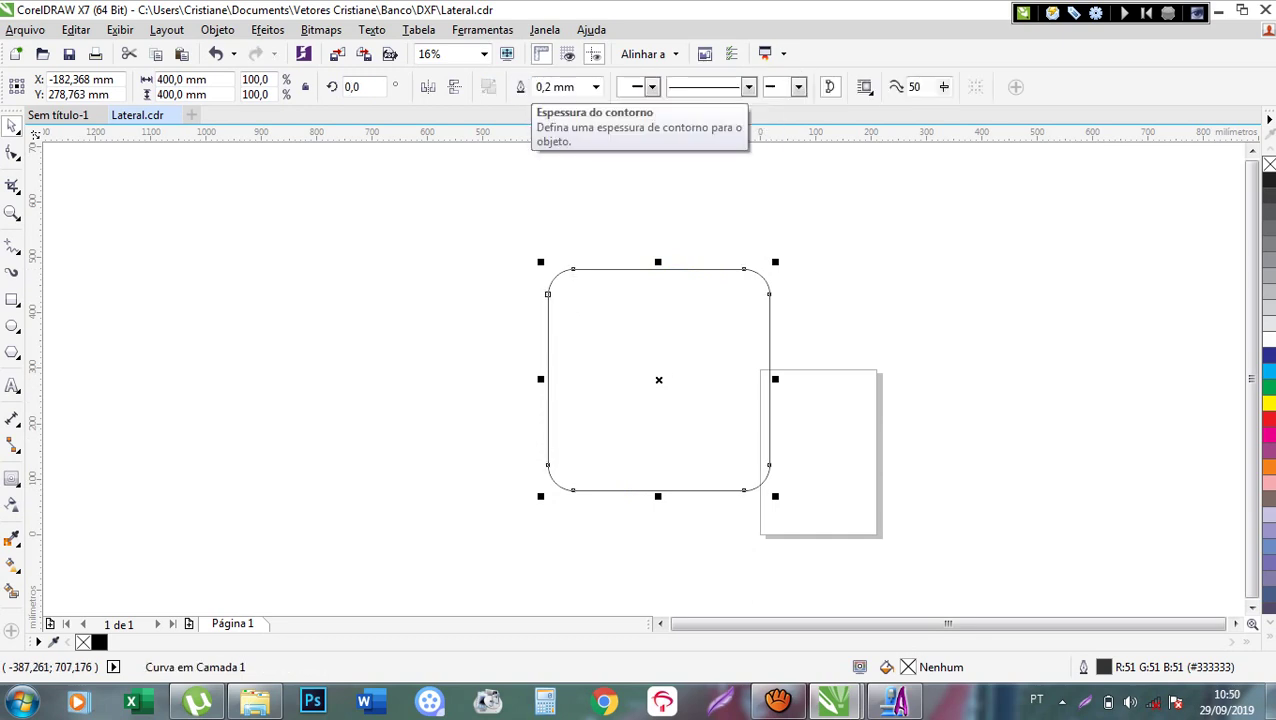
{"action": "key", "text": "ctrl+z"}
Select the upper and lower inner rounded shapes one at a time to check that they are separate objects, and clear the selection.
{"action": "left_click", "coordinate": [528, 277]}
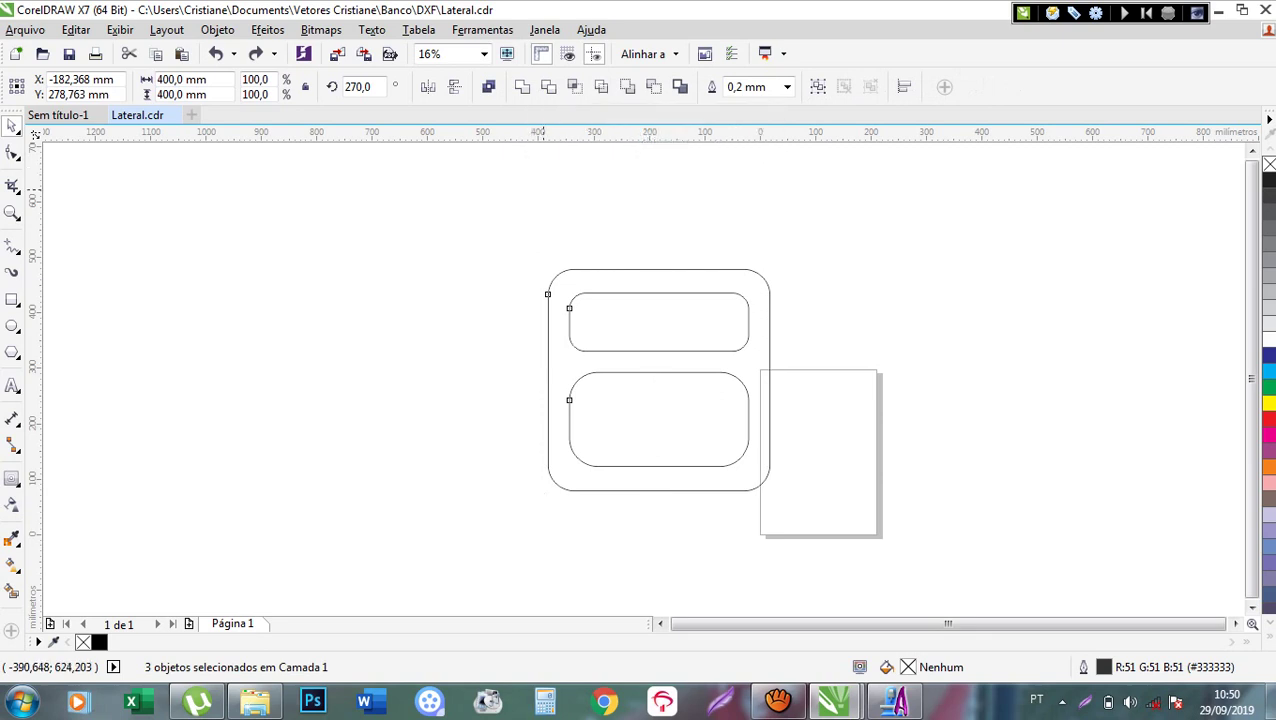
{"action": "left_click_drag", "start_coordinate": [538, 284], "coordinate": [779, 361]}
{"action": "left_click_drag", "start_coordinate": [533, 359], "coordinate": [810, 493]}
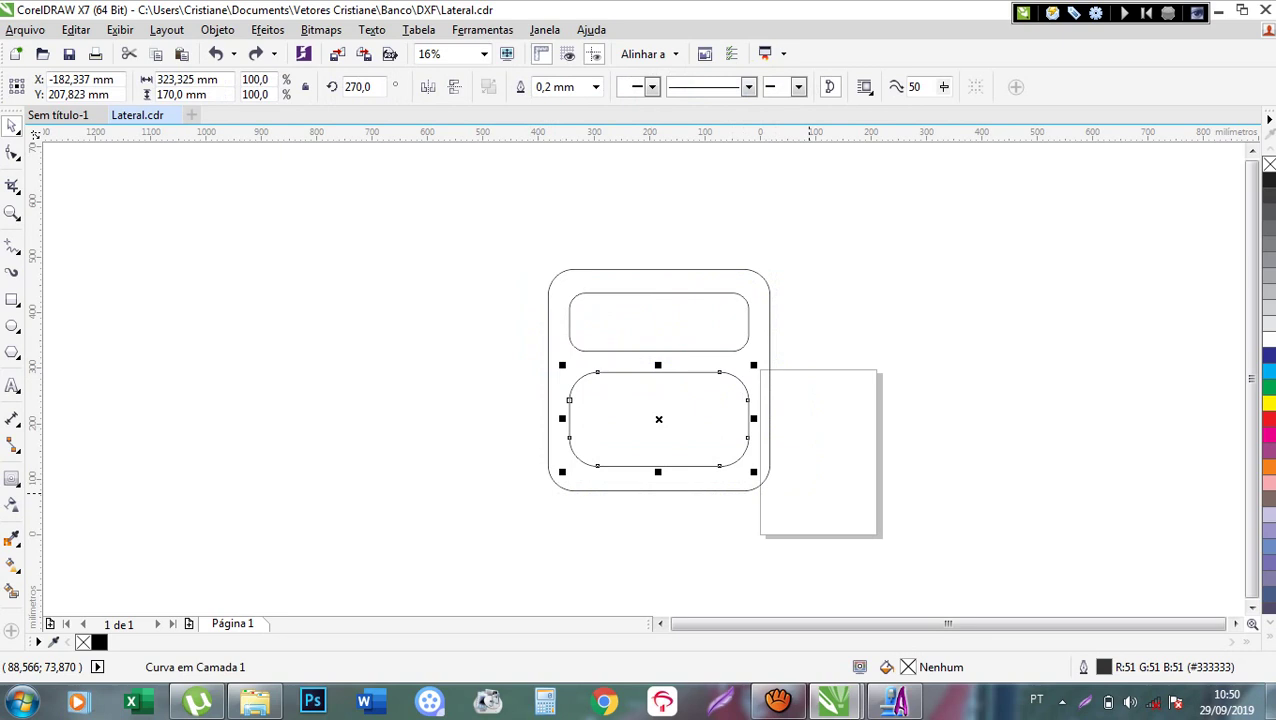
{"action": "left_click", "coordinate": [858, 337]}
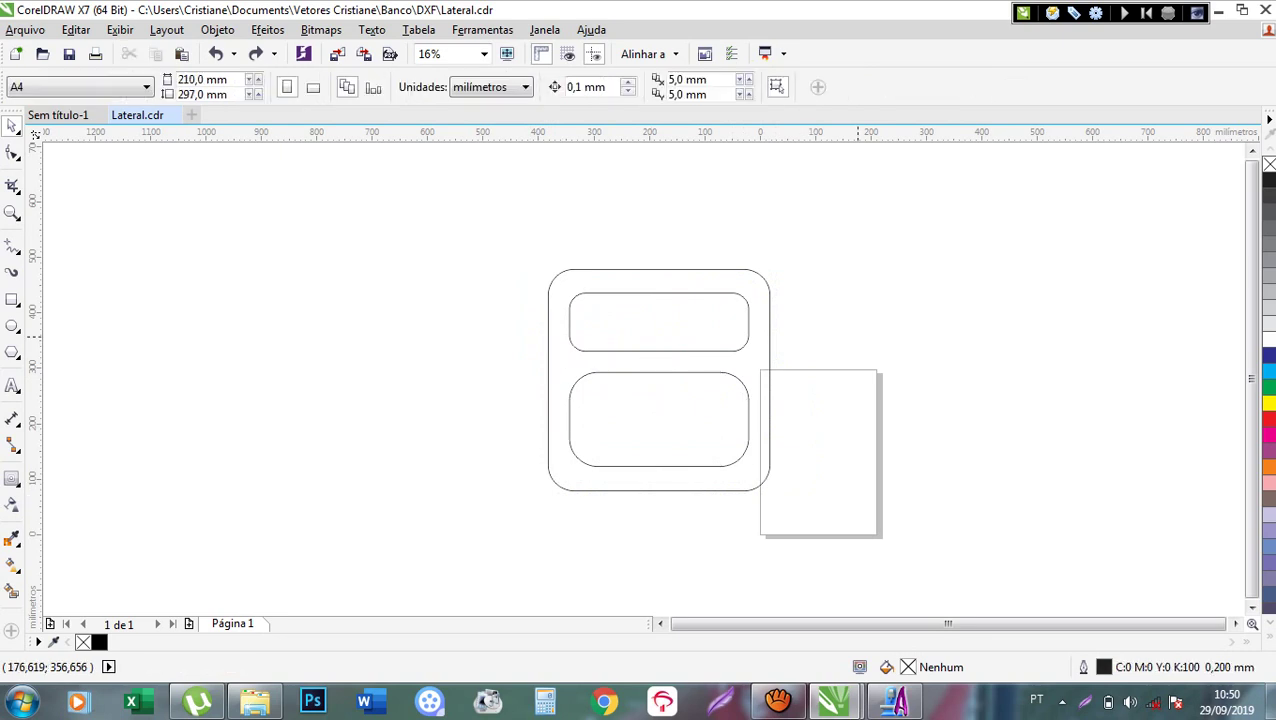
Group the outer rounded square with its two inner shapes, and clear the selection.
{"action": "left_click_drag", "start_coordinate": [500, 248], "coordinate": [849, 541]}
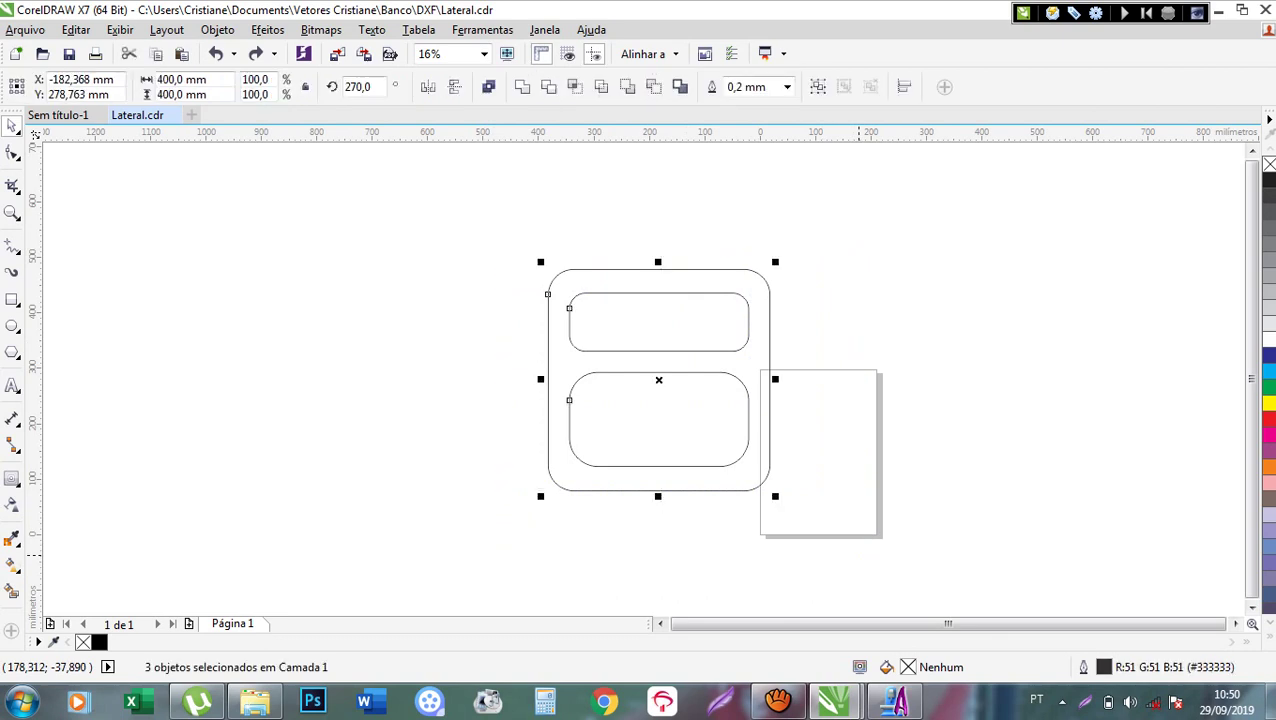
{"action": "key", "text": "ctrl+g"}
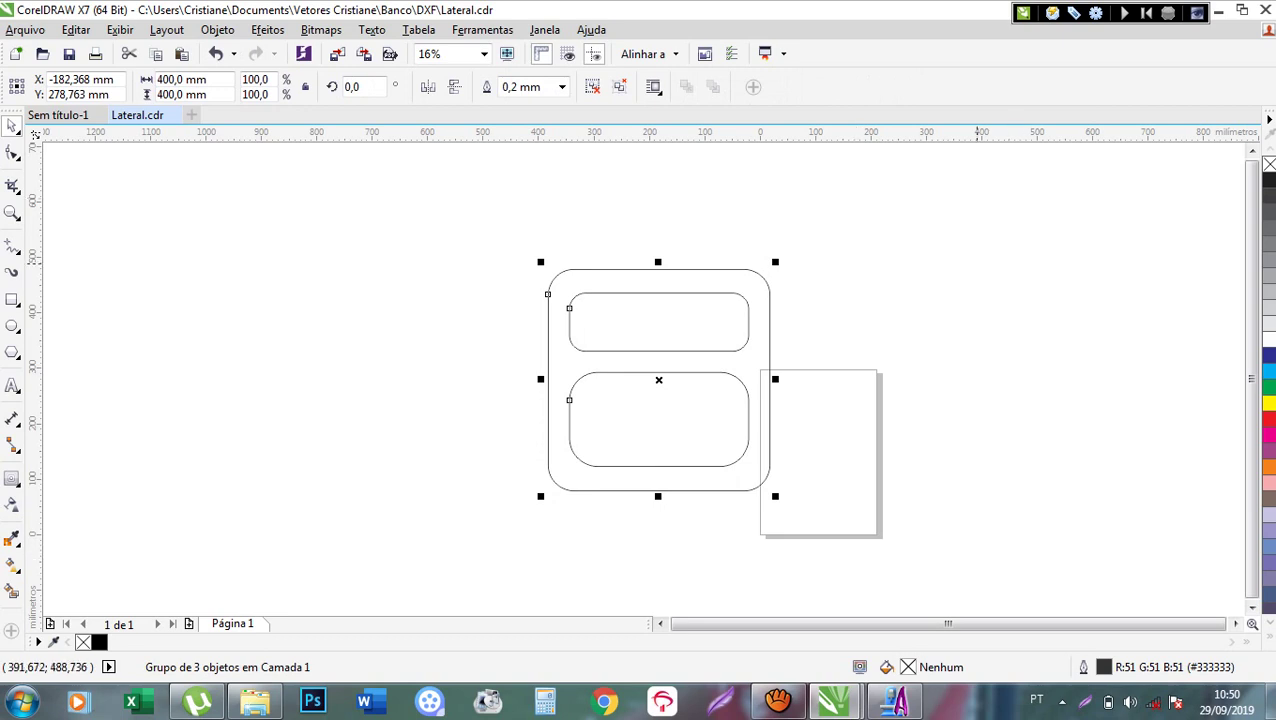
{"action": "key", "text": "Escape"}
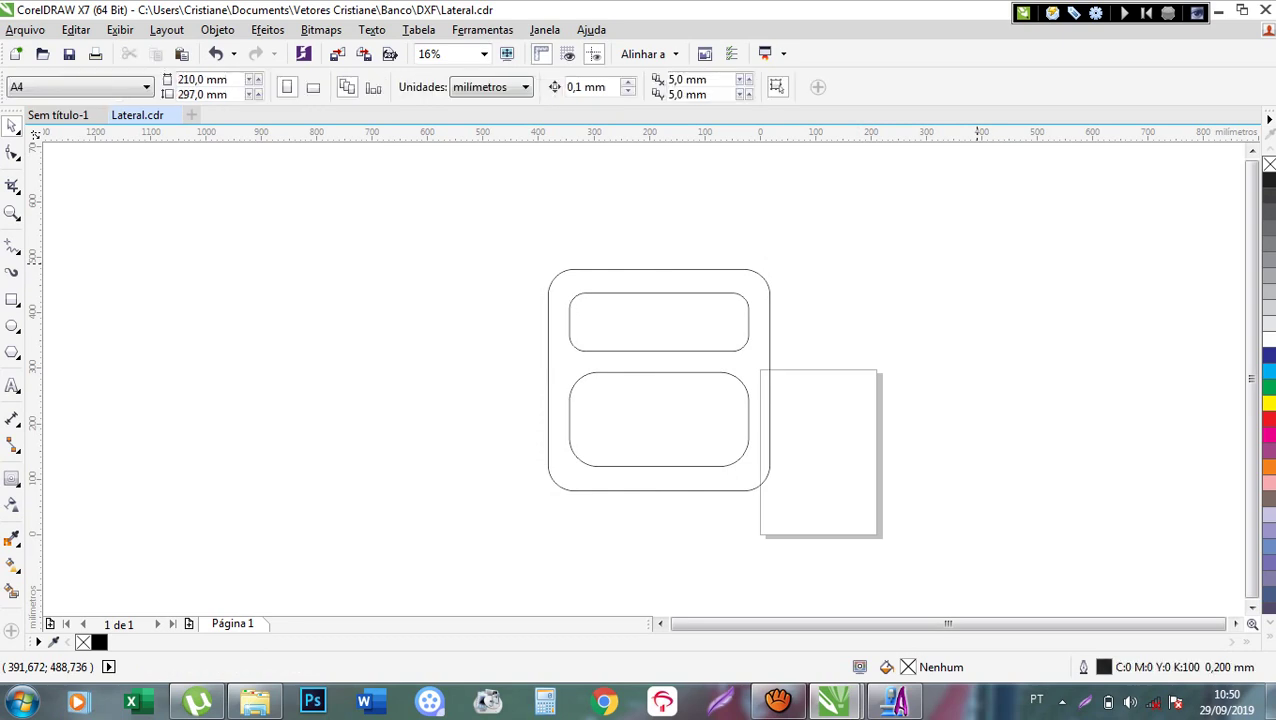
Select the grouped shapes and open the Save As (Salvar como) dialog for the drawing.
{"action": "key", "text": "ctrl+a"}
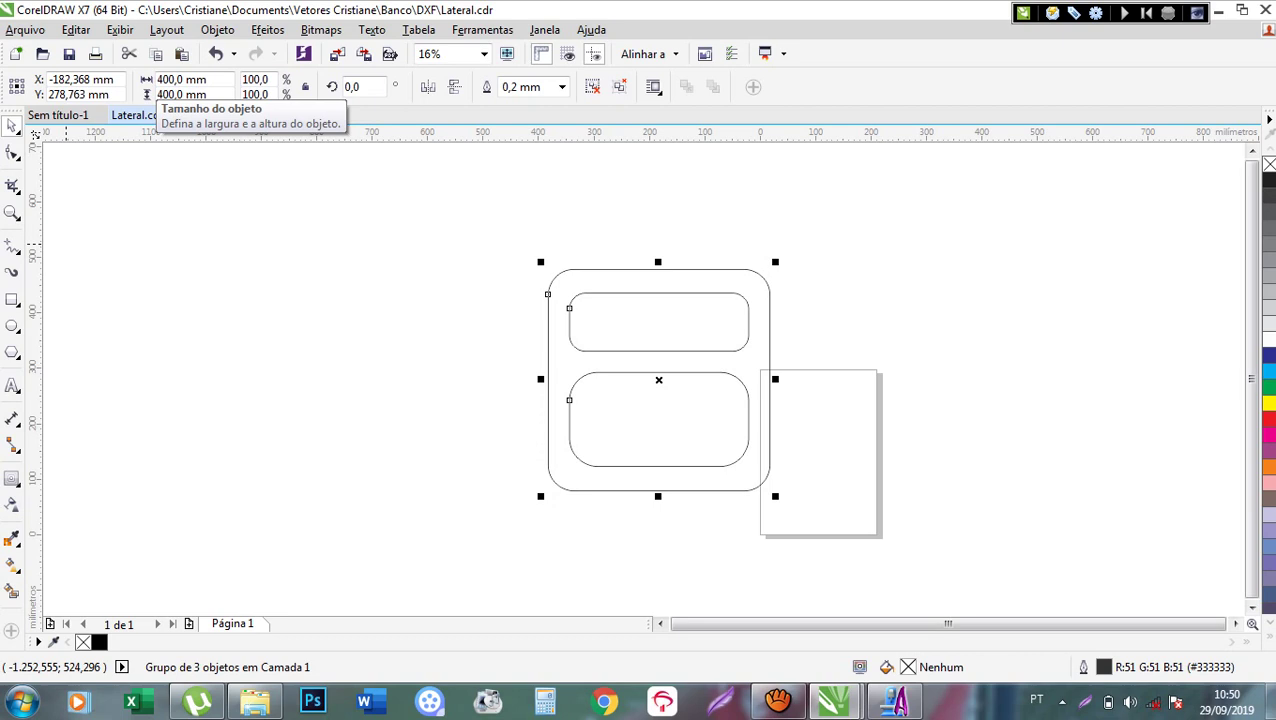
{"action": "key", "text": "alt"}
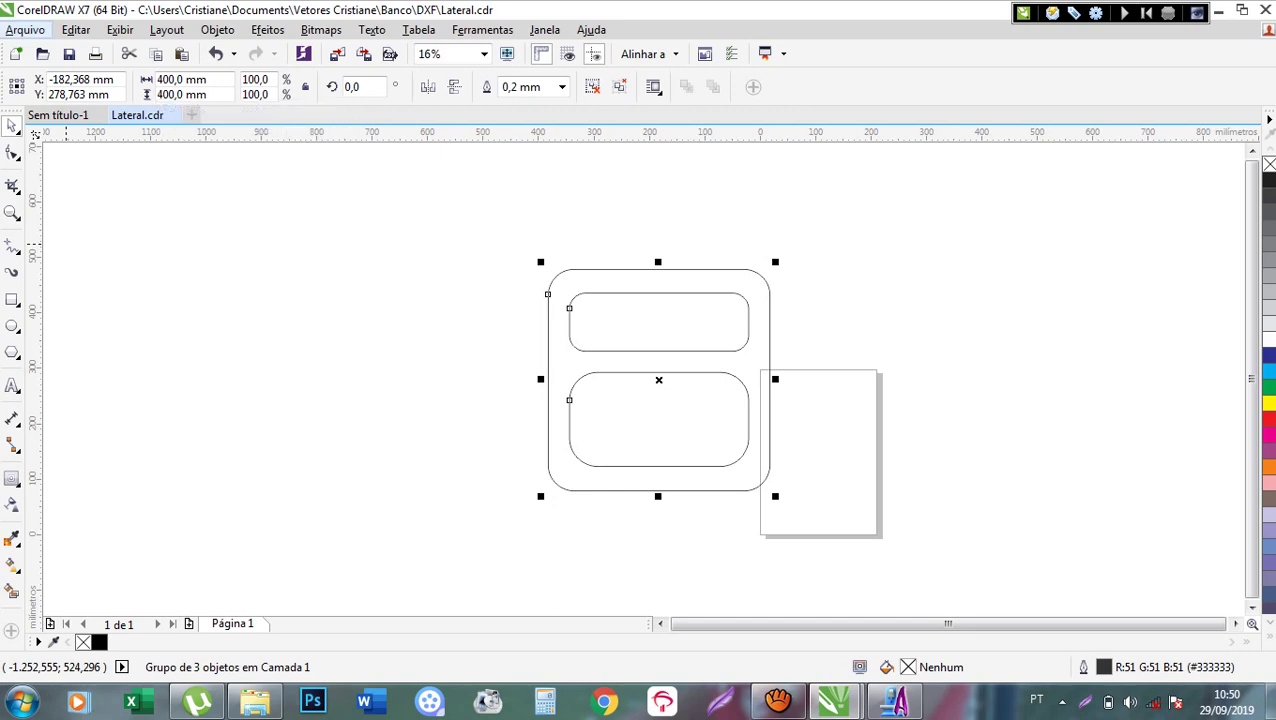
{"action": "key", "text": "Down"}
{"action": "key", "text": "Down"}
{"action": "key", "text": "Down"}
{"action": "key", "text": "Down"}
{"action": "key", "text": "Down"}
{"action": "key", "text": "Down"}
{"action": "key", "text": "Down"}
{"action": "key", "text": "Down"}
{"action": "key", "text": "Down"}
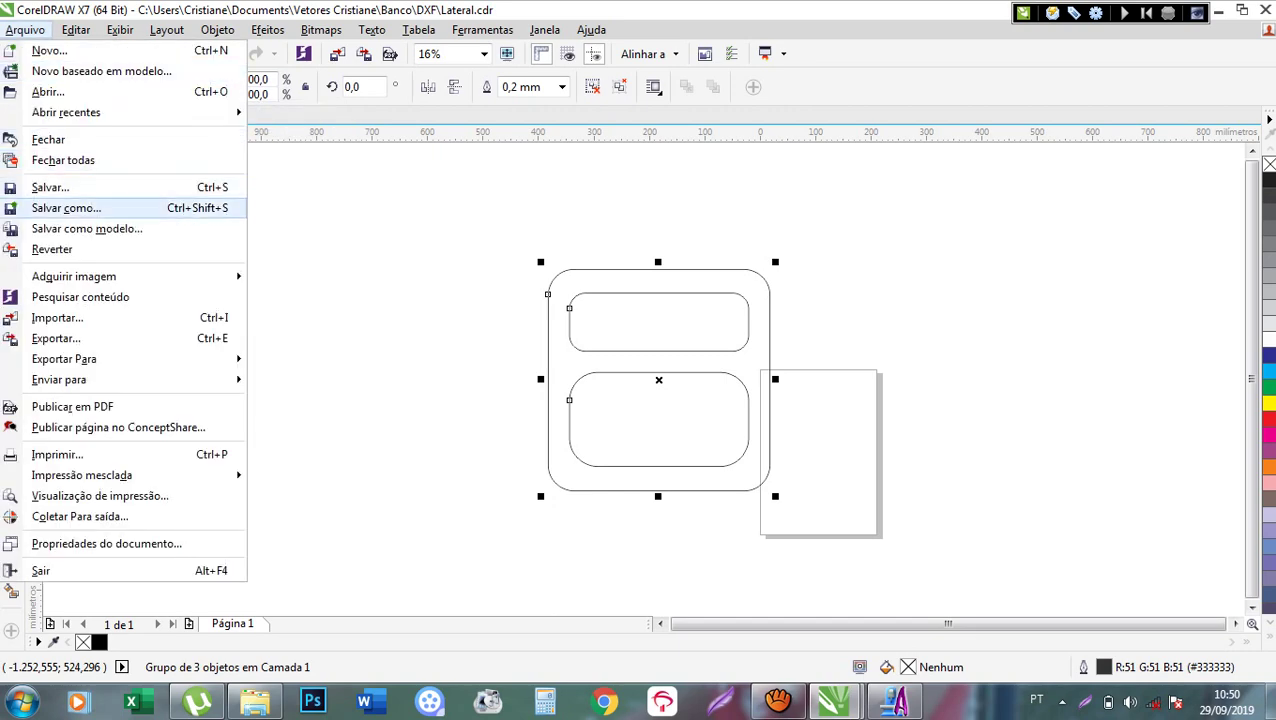
{"action": "key", "text": "Return"}
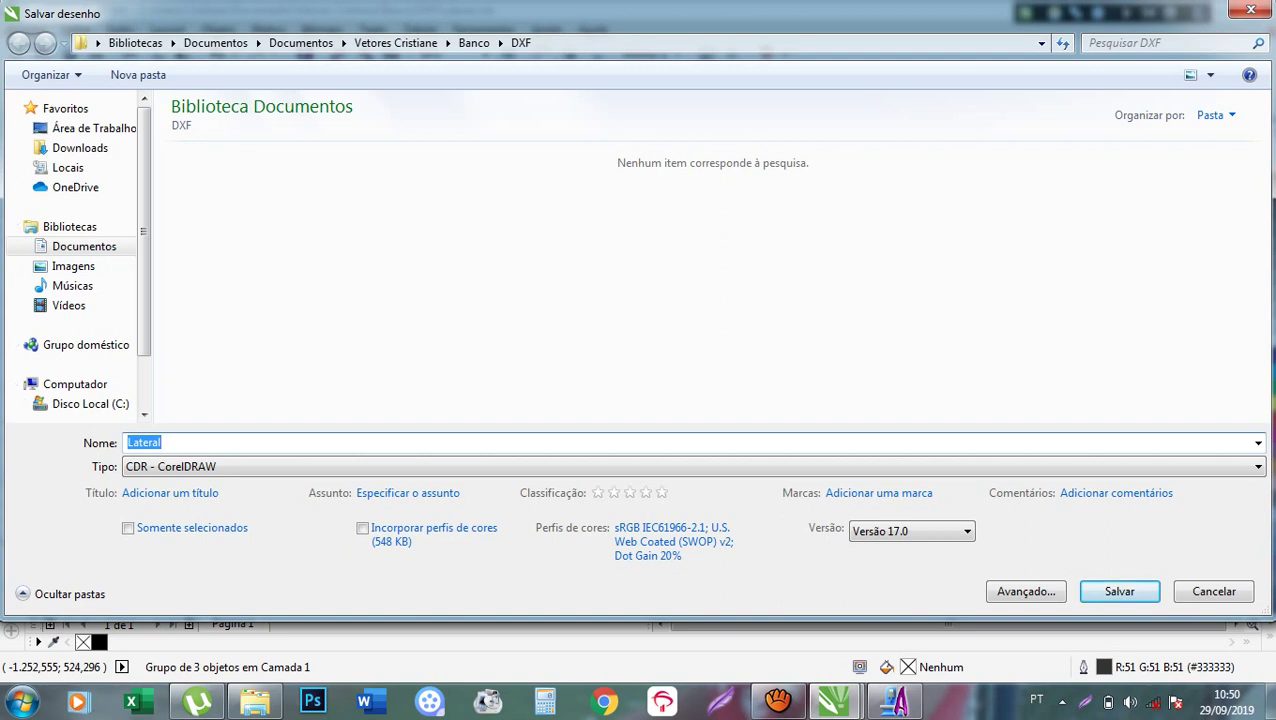
Save the drawing as Lateral 123 in DXF - AutoCAD format, exporting for AutoCAD 2008-2013 in millimetres with text as curves.
{"action": "left_click", "coordinate": [163, 442]}
{"action": "type", "text": "123"}
{"action": "left_click", "coordinate": [690, 466]}
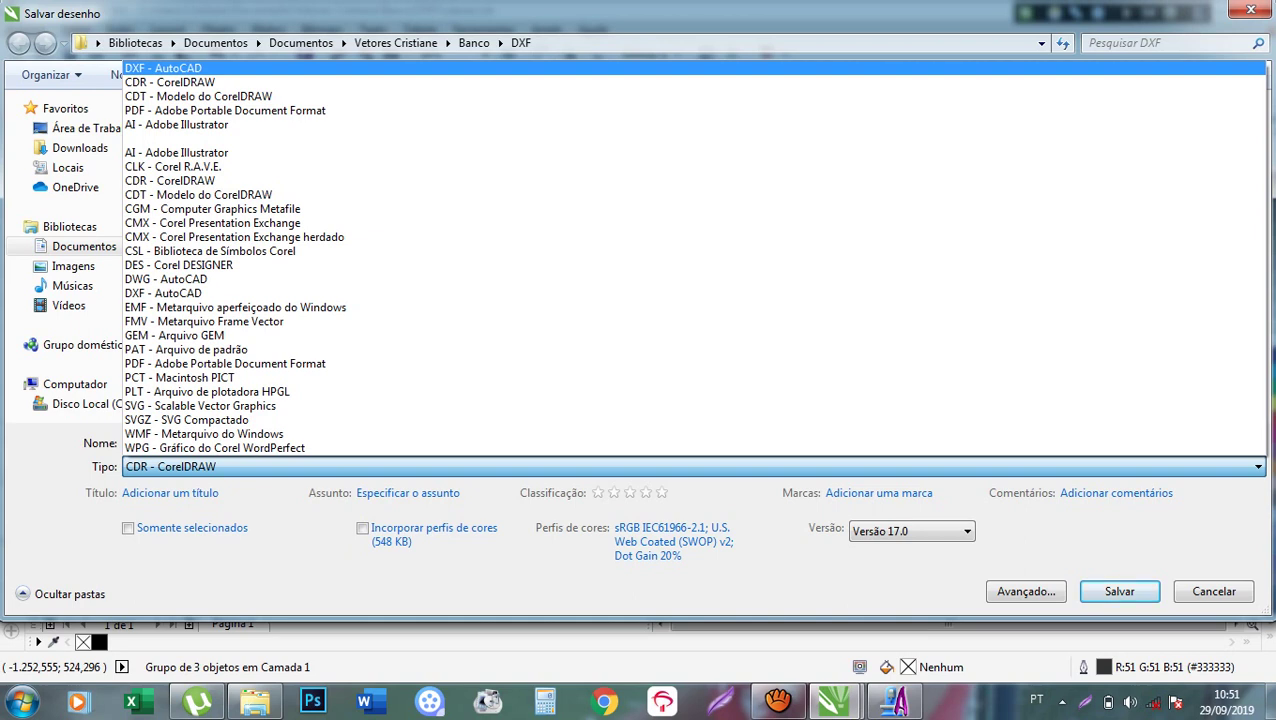
{"action": "key", "text": "Return"}
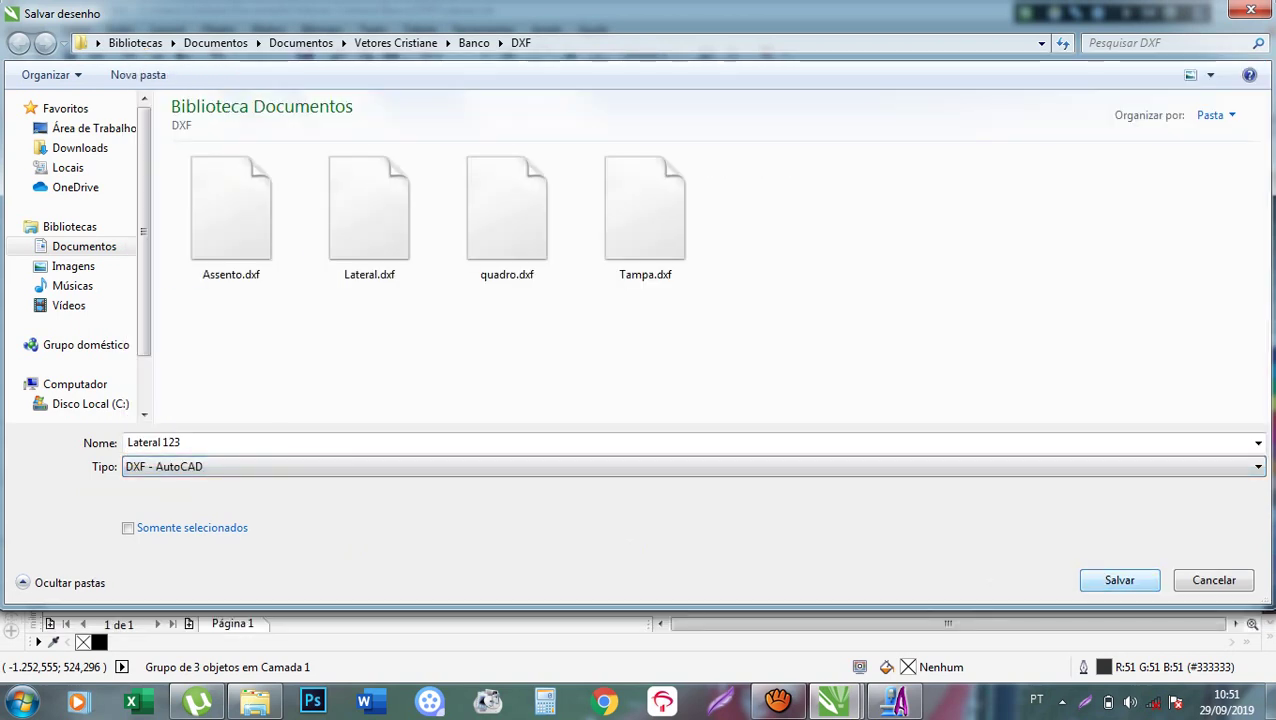
{"action": "key", "text": "Return"}
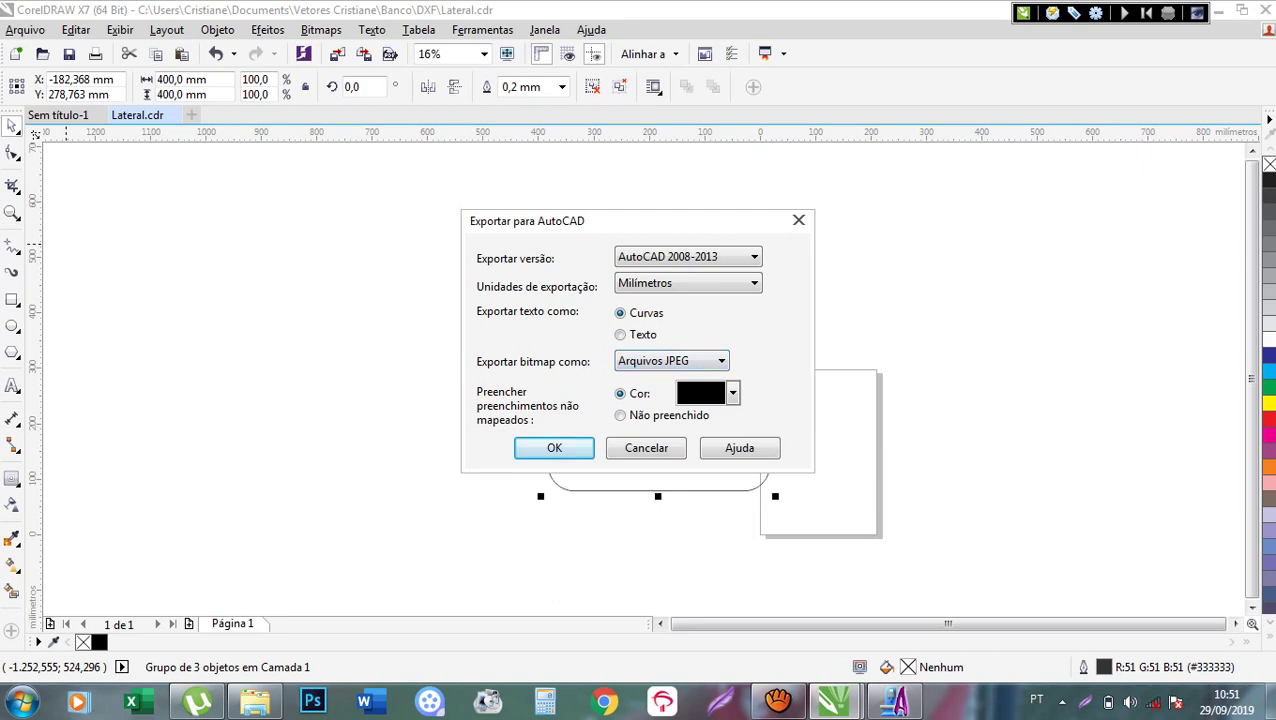
{"action": "left_click", "coordinate": [566, 447]}
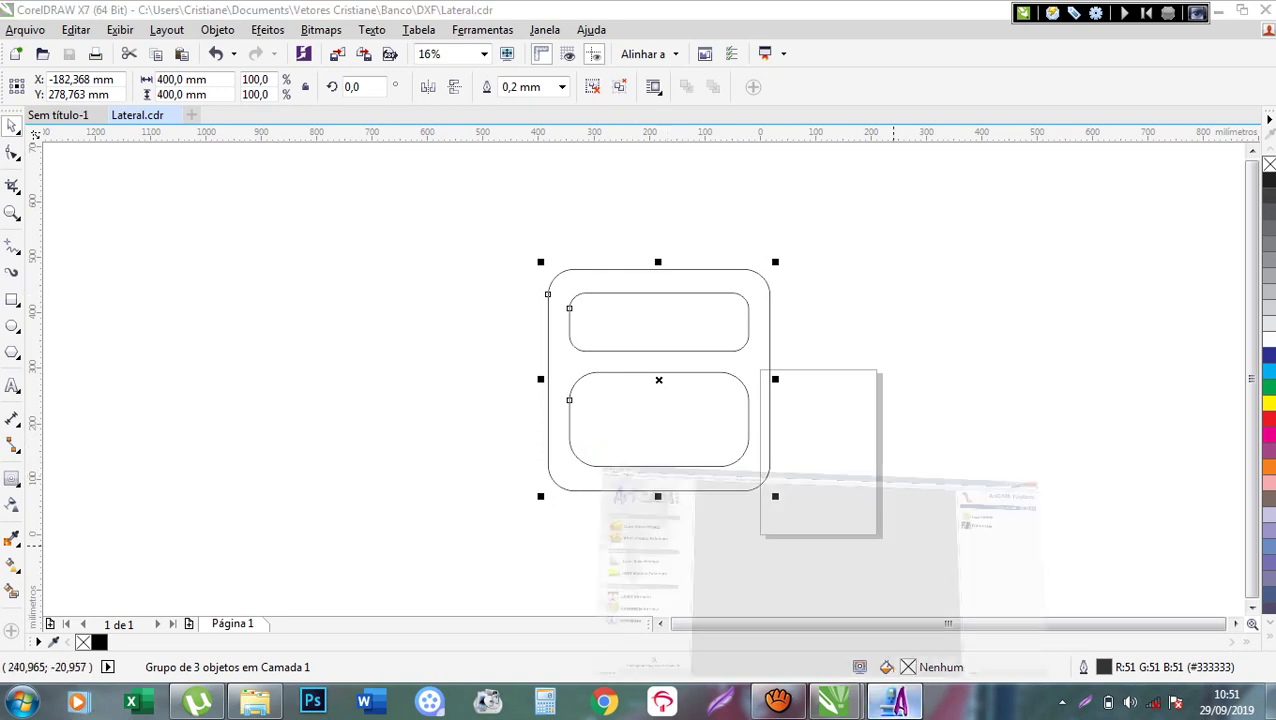
Switch to ArtCAM Pro, open the new model size settings, and cancel them.
{"action": "left_click", "coordinate": [895, 700]}
{"action": "key", "text": "alt"}
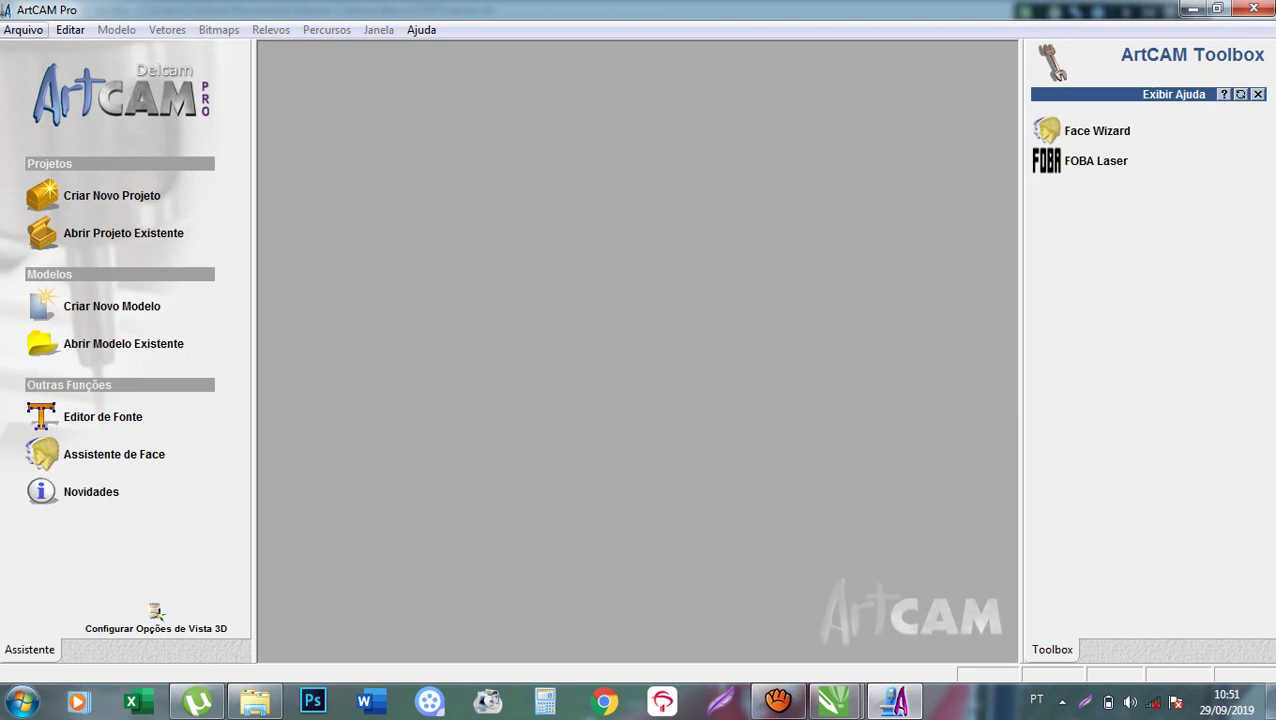
{"action": "key", "text": "alt"}
{"action": "left_click", "coordinate": [111, 306]}
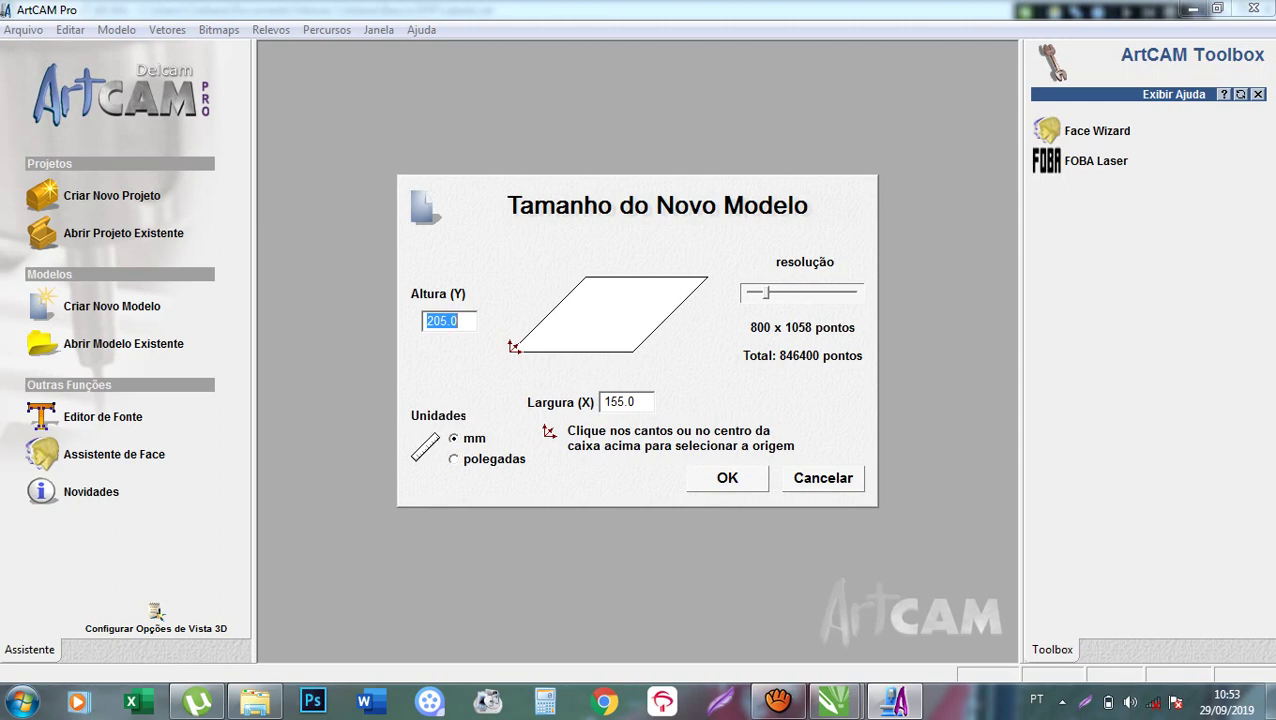
{"action": "left_click", "coordinate": [823, 478]}
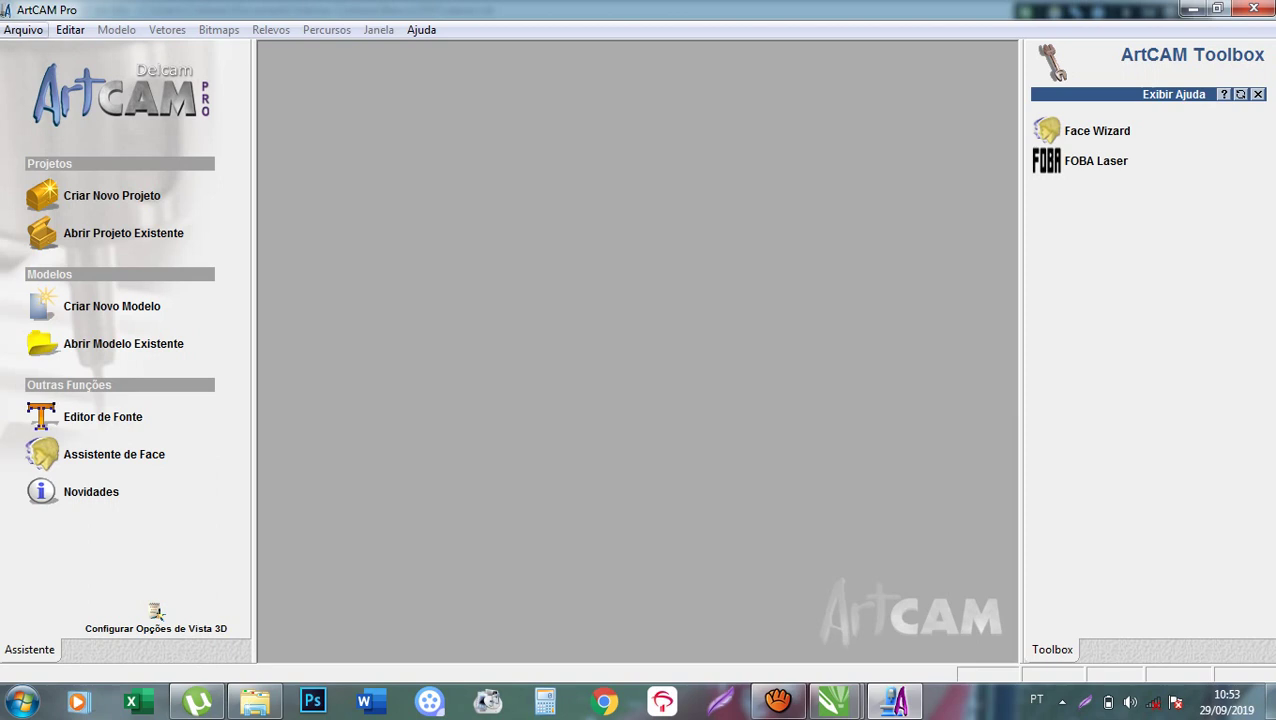
Start opening an existing model and browse through the Documents library to the personal folder that contains Clientes.
{"action": "left_click", "coordinate": [23, 30]}
{"action": "left_click", "coordinate": [46, 72]}
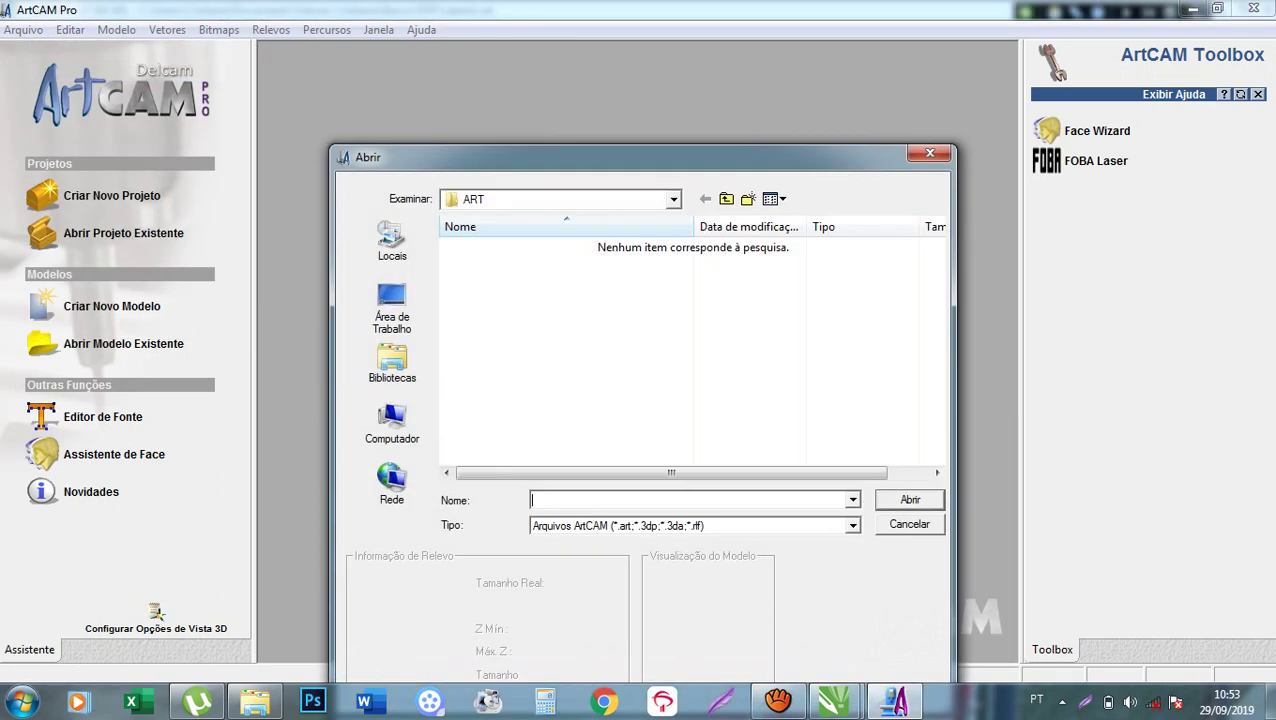
{"action": "key", "text": "F4"}
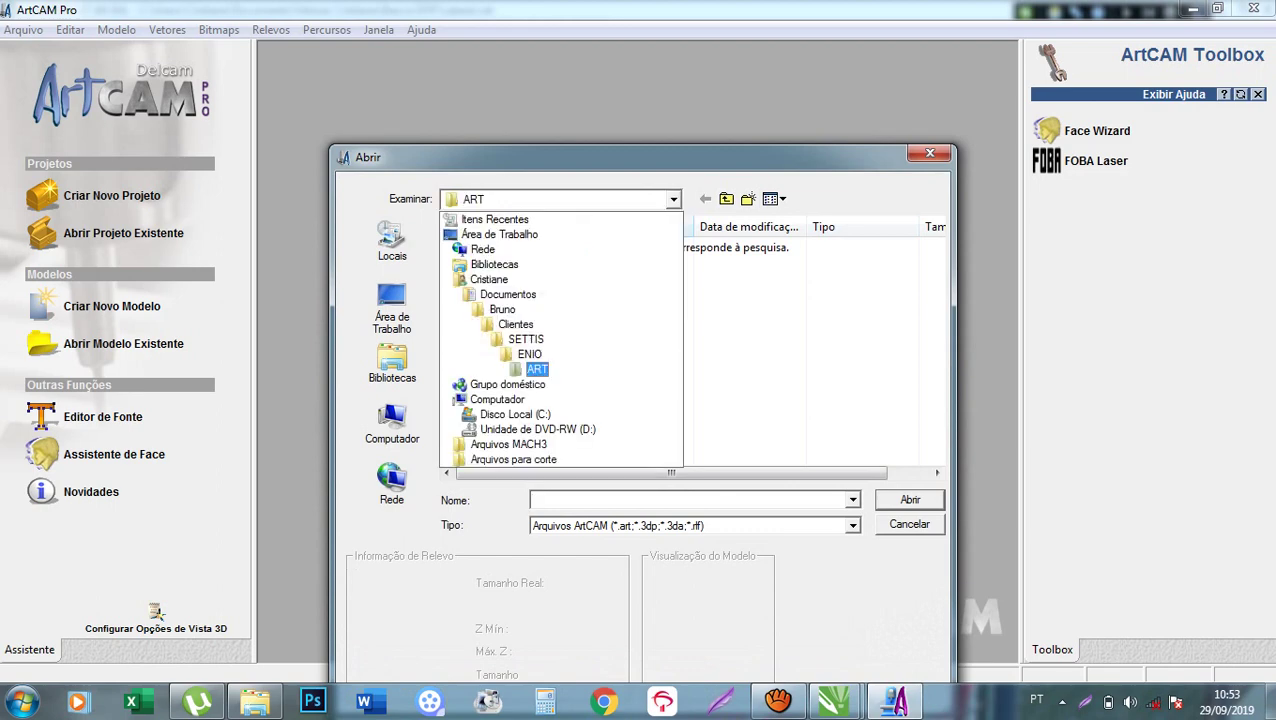
{"action": "key", "text": "b"}
{"action": "key", "text": "Return"}
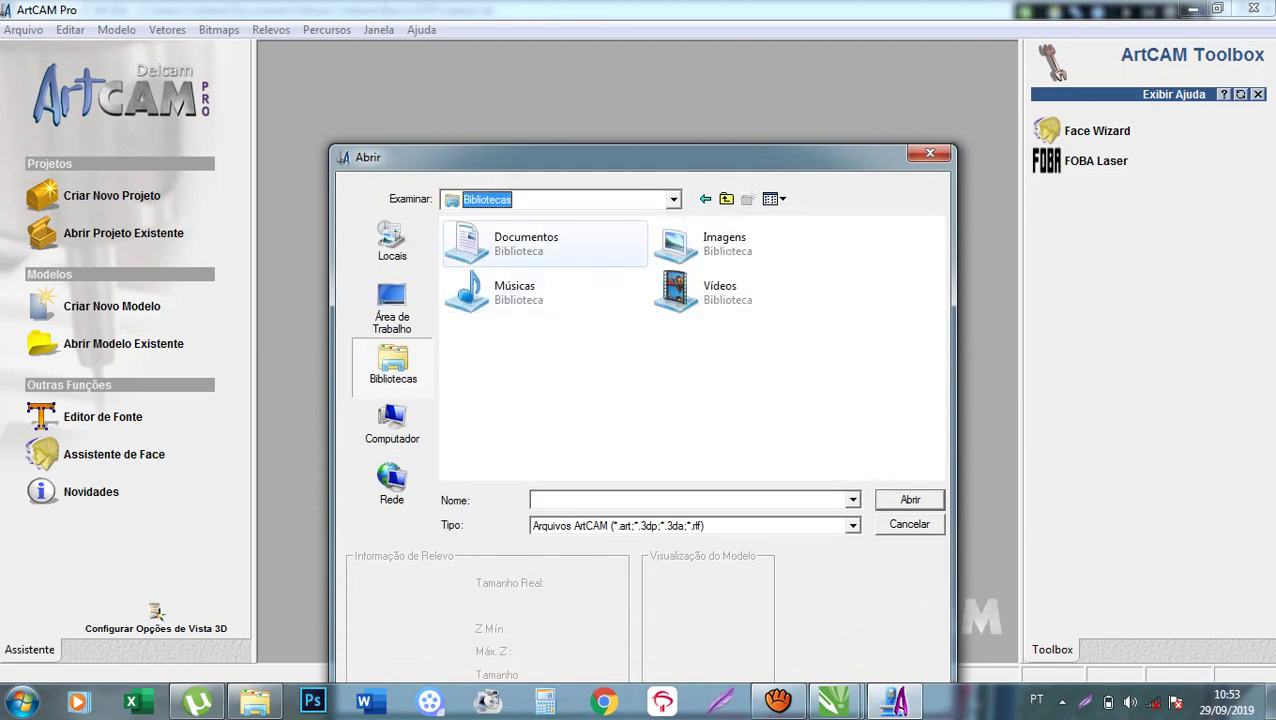
{"action": "key", "text": "Tab"}
{"action": "key", "text": "Return"}
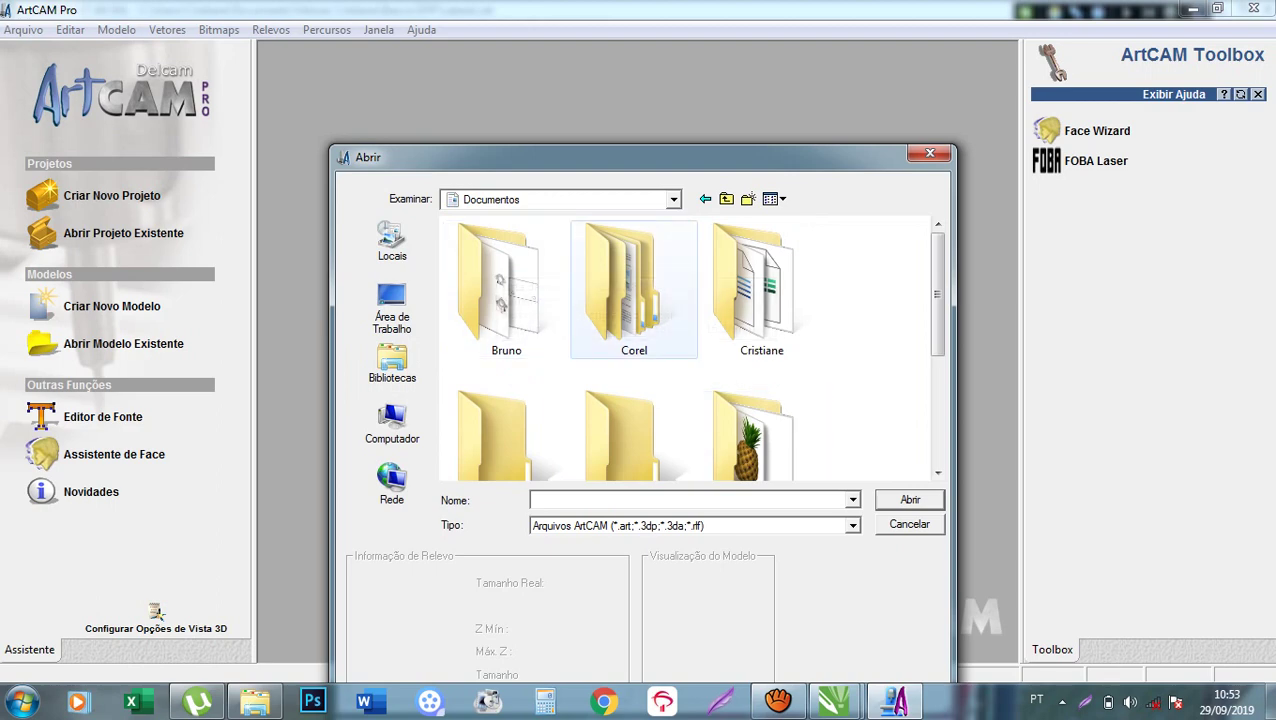
{"action": "left_click", "coordinate": [506, 290]}
{"action": "key", "text": "Return"}
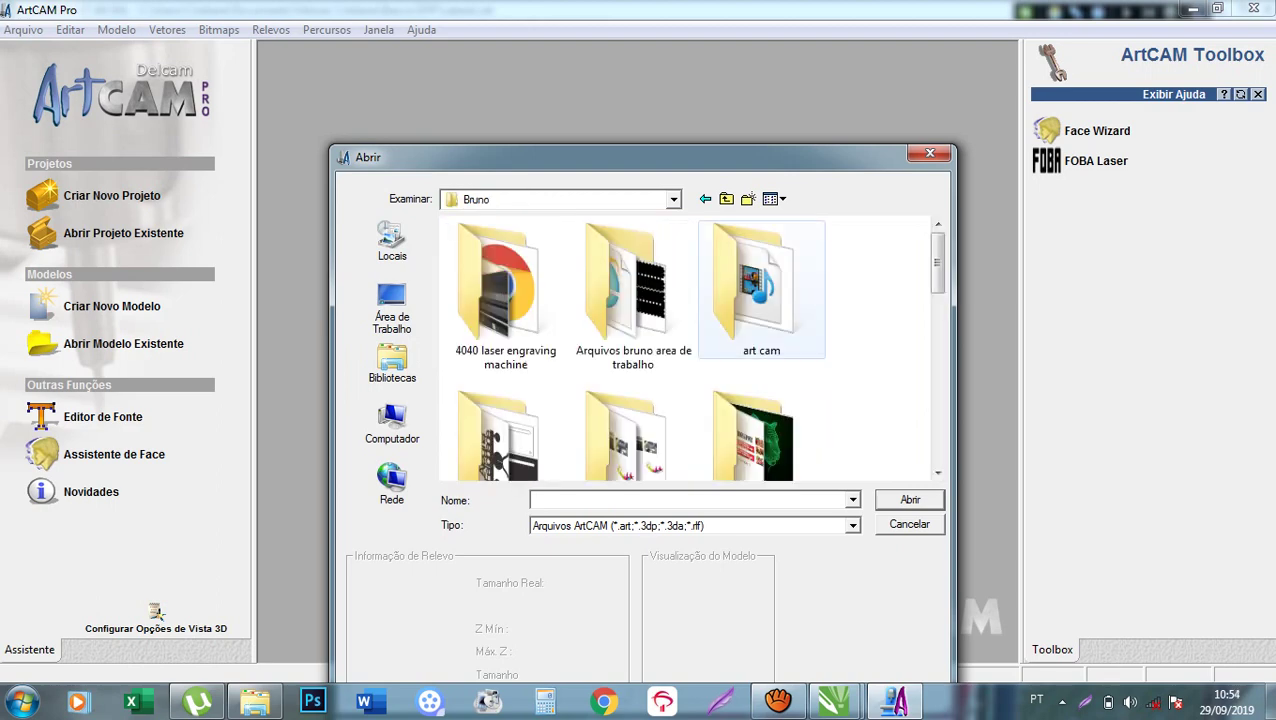
Browse through Clientes and SETTIS to the DXF folder inside the client's folder.
{"action": "scroll", "coordinate": [760, 290], "scroll_direction": "down", "scroll_amount": 3}
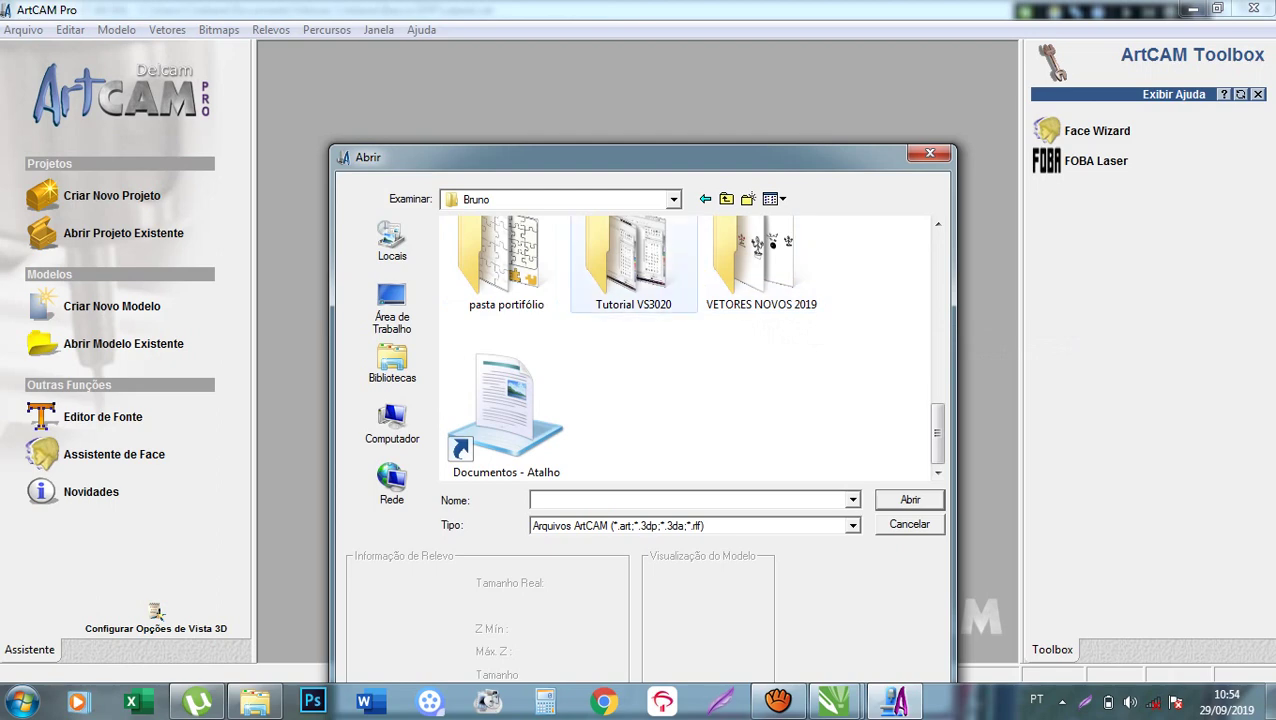
{"action": "scroll", "coordinate": [760, 290], "scroll_direction": "up", "scroll_amount": 3}
{"action": "scroll", "coordinate": [760, 290], "scroll_direction": "down", "scroll_amount": 3}
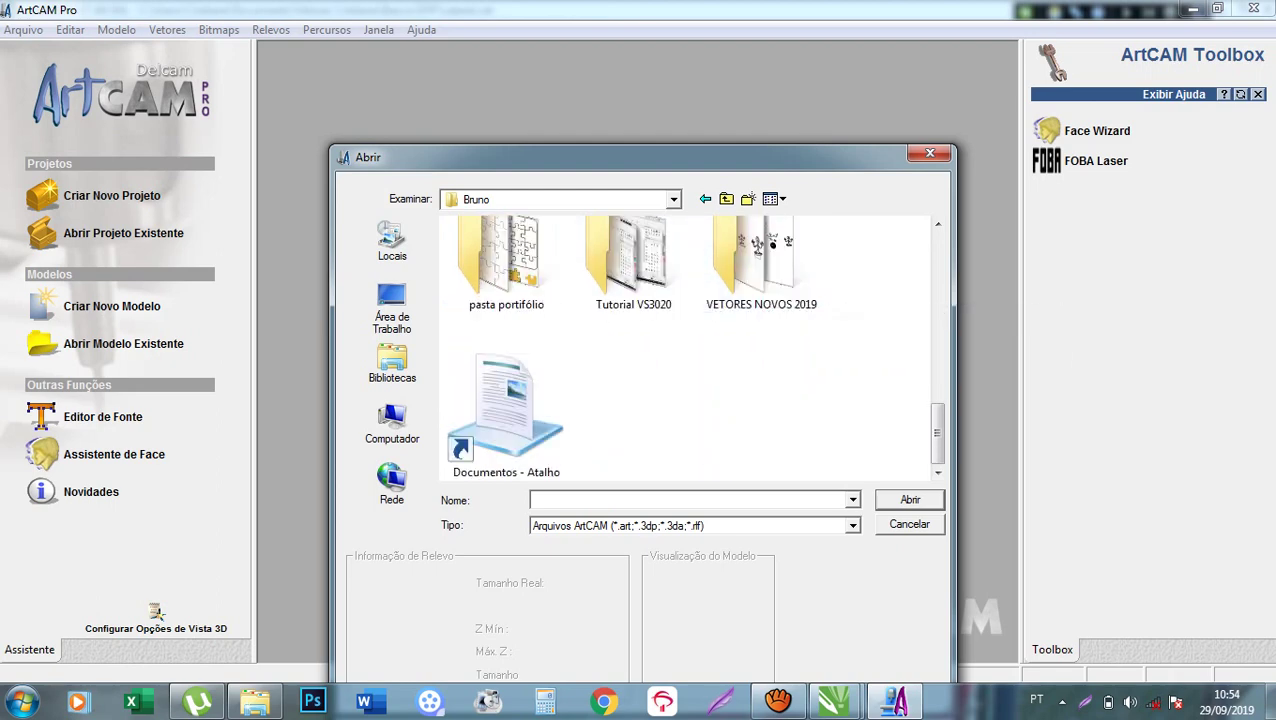
{"action": "scroll", "coordinate": [633, 265], "scroll_direction": "up", "scroll_amount": 10}
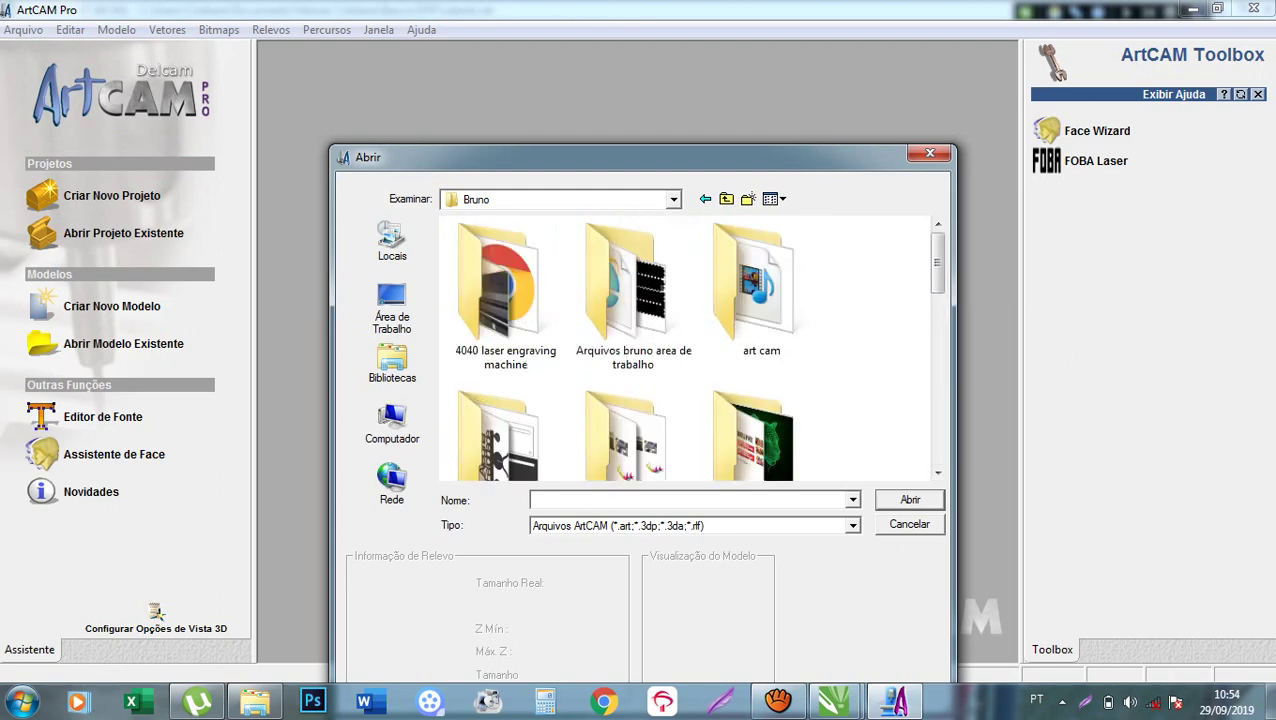
{"action": "double_click", "coordinate": [752, 435]}
{"action": "scroll", "coordinate": [780, 360], "scroll_direction": "down", "scroll_amount": 10}
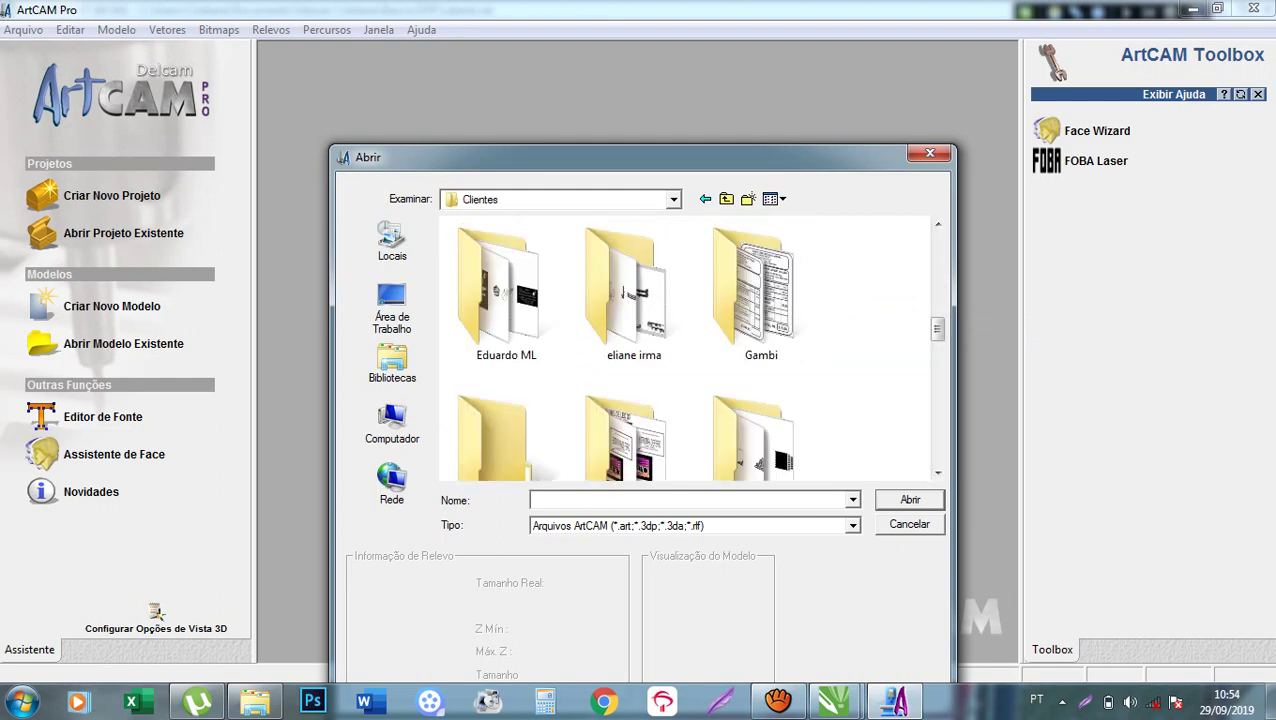
{"action": "scroll", "coordinate": [633, 410], "scroll_direction": "up", "scroll_amount": 1}
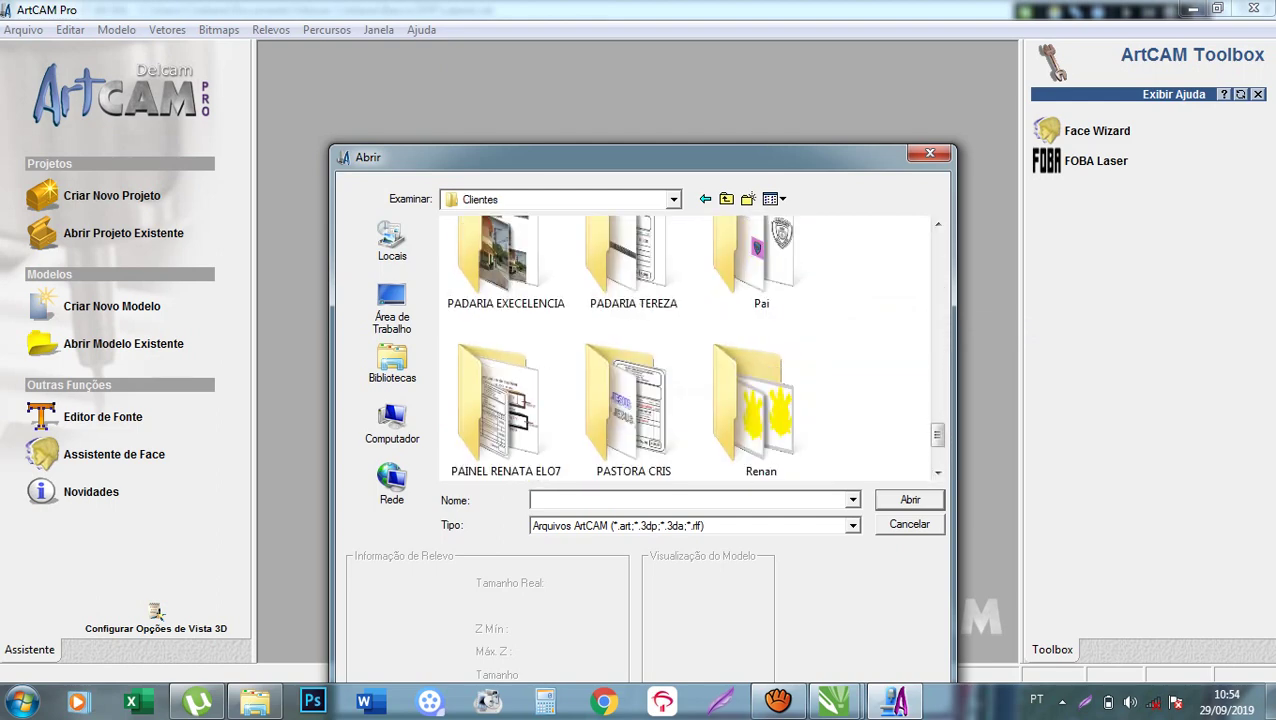
{"action": "left_click", "coordinate": [633, 410]}
{"action": "scroll", "coordinate": [633, 410], "scroll_direction": "down", "scroll_amount": 1}
{"action": "double_click", "coordinate": [633, 410]}
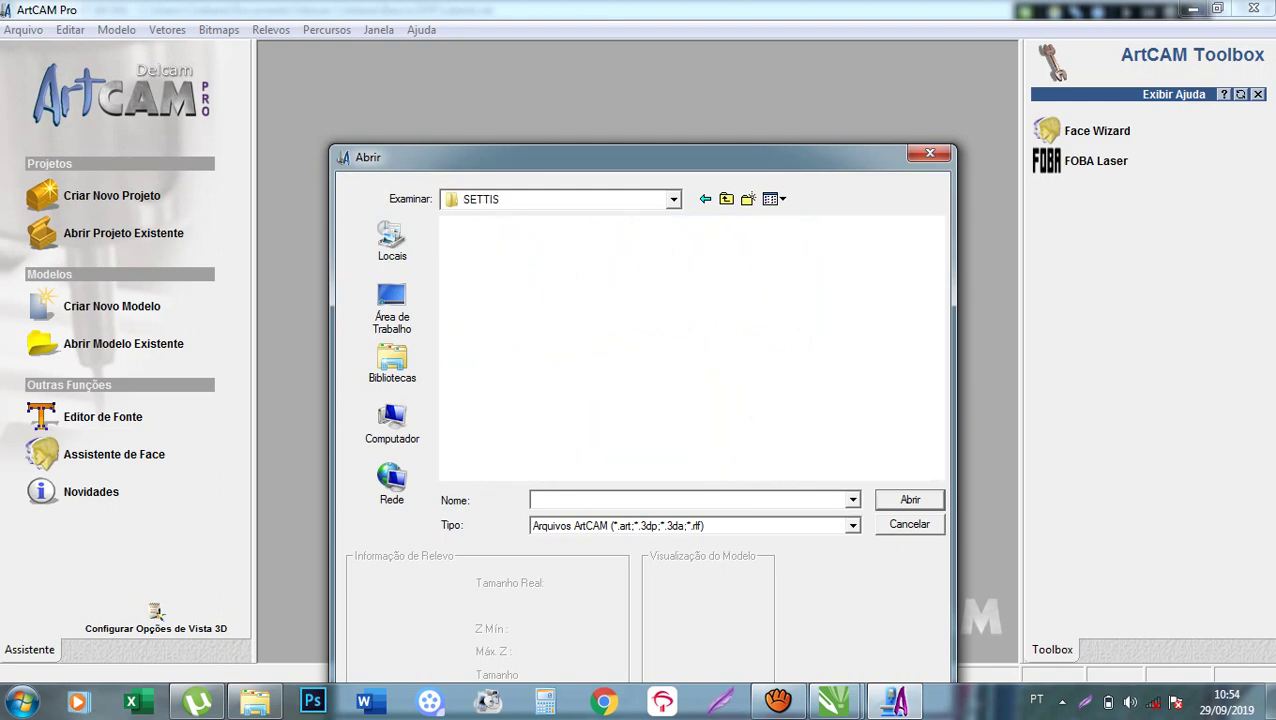
{"action": "double_click", "coordinate": [507, 285]}
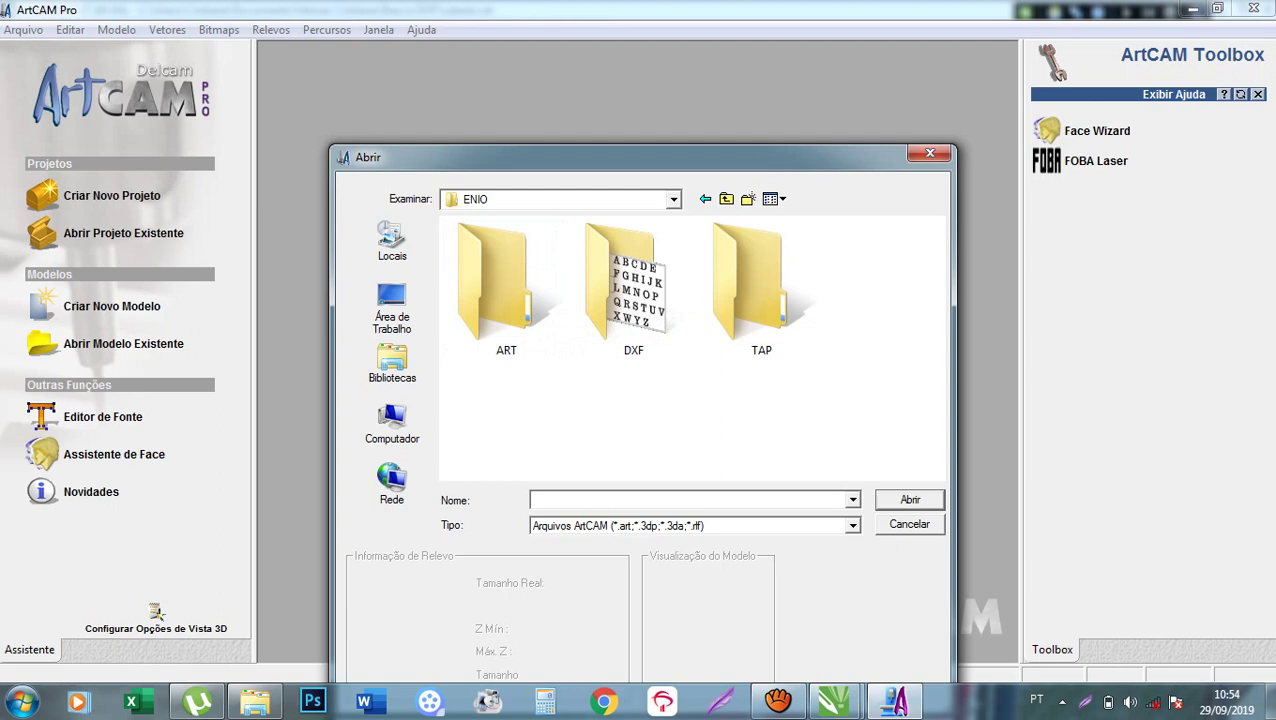
{"action": "left_click", "coordinate": [930, 152]}
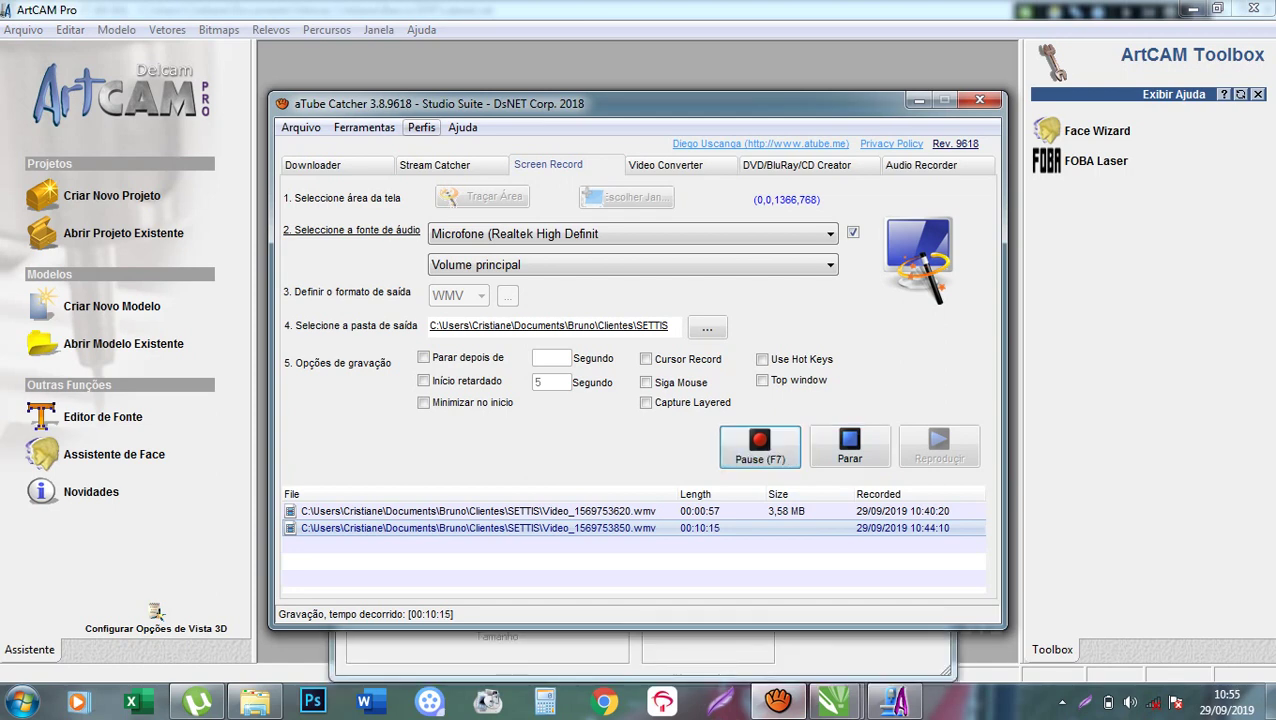
{"action": "left_click", "coordinate": [919, 100]}
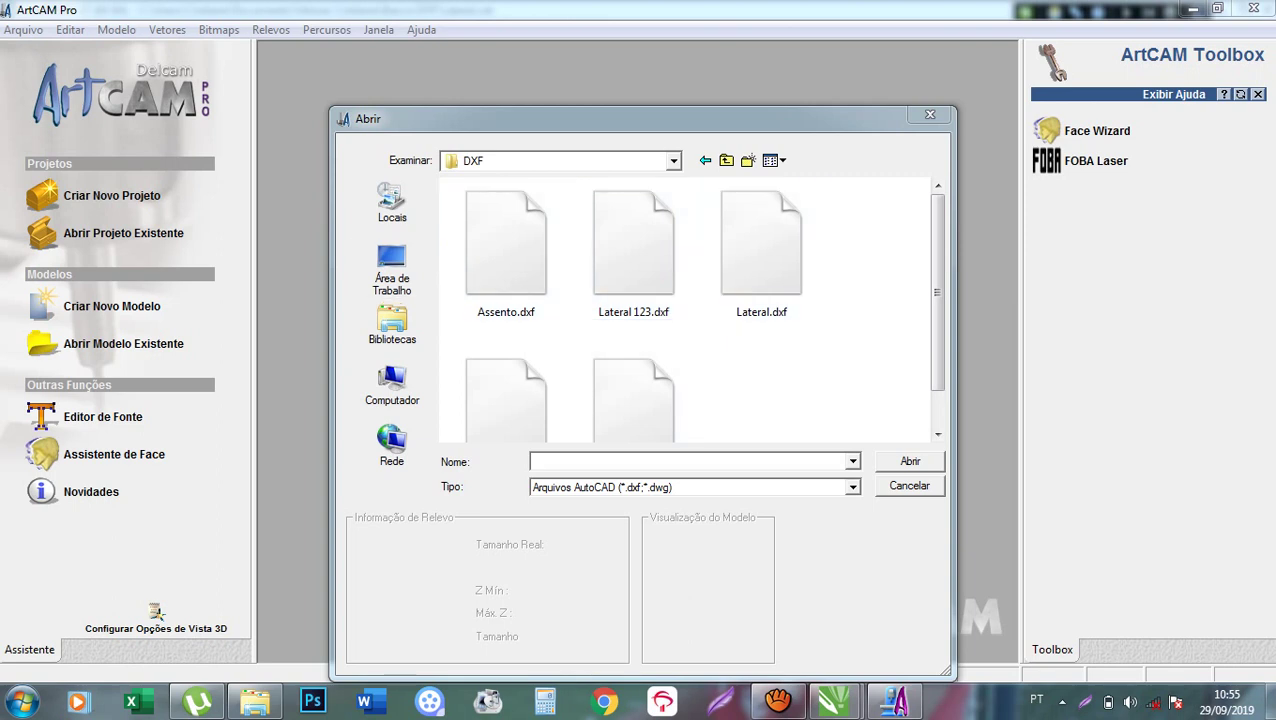
Filter the file list to Arquivos AutoCAD (*.dxf;*.dwg) and open Lateral 123.dxf.
{"action": "left_click", "coordinate": [853, 487]}
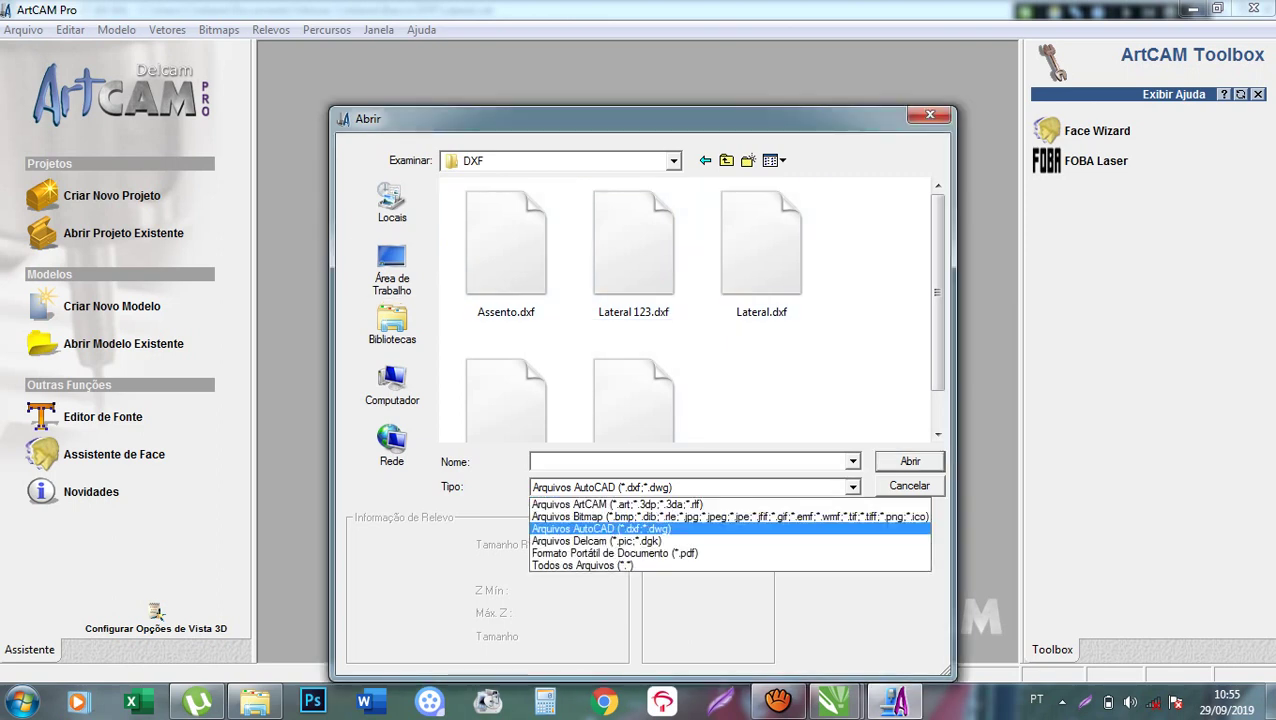
{"action": "left_click", "coordinate": [640, 502]}
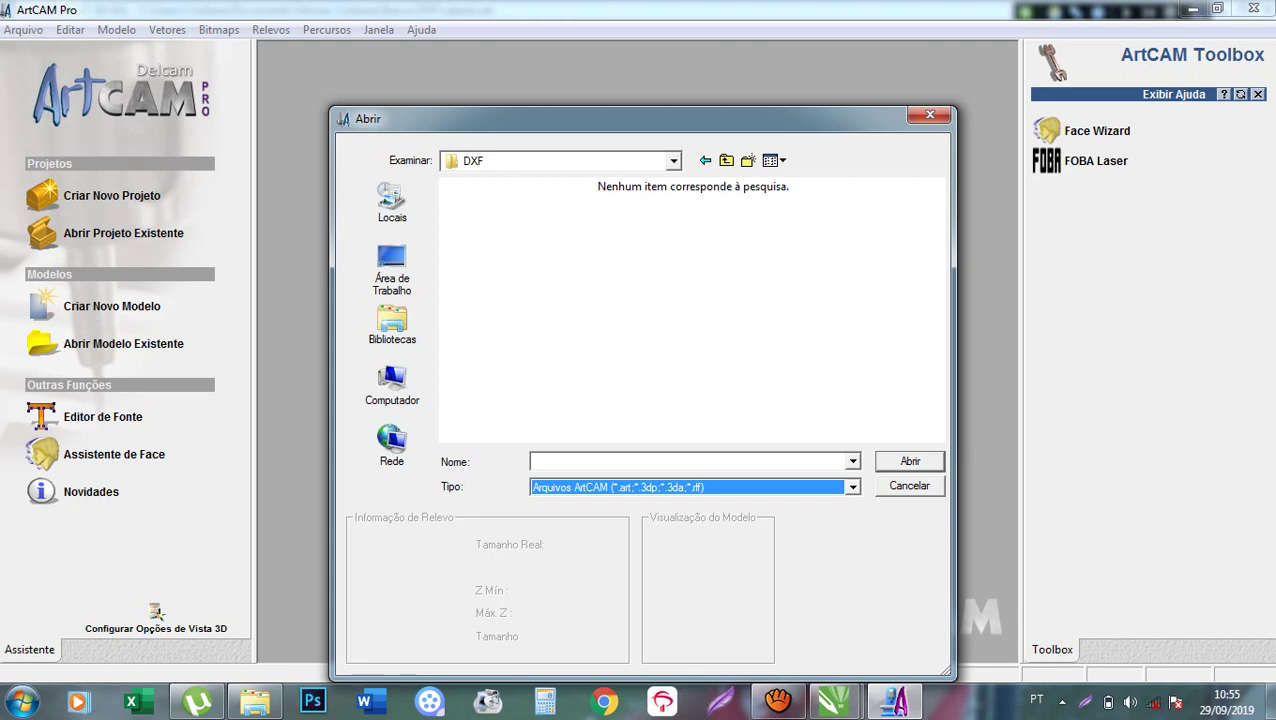
{"action": "key", "text": "alt+Down"}
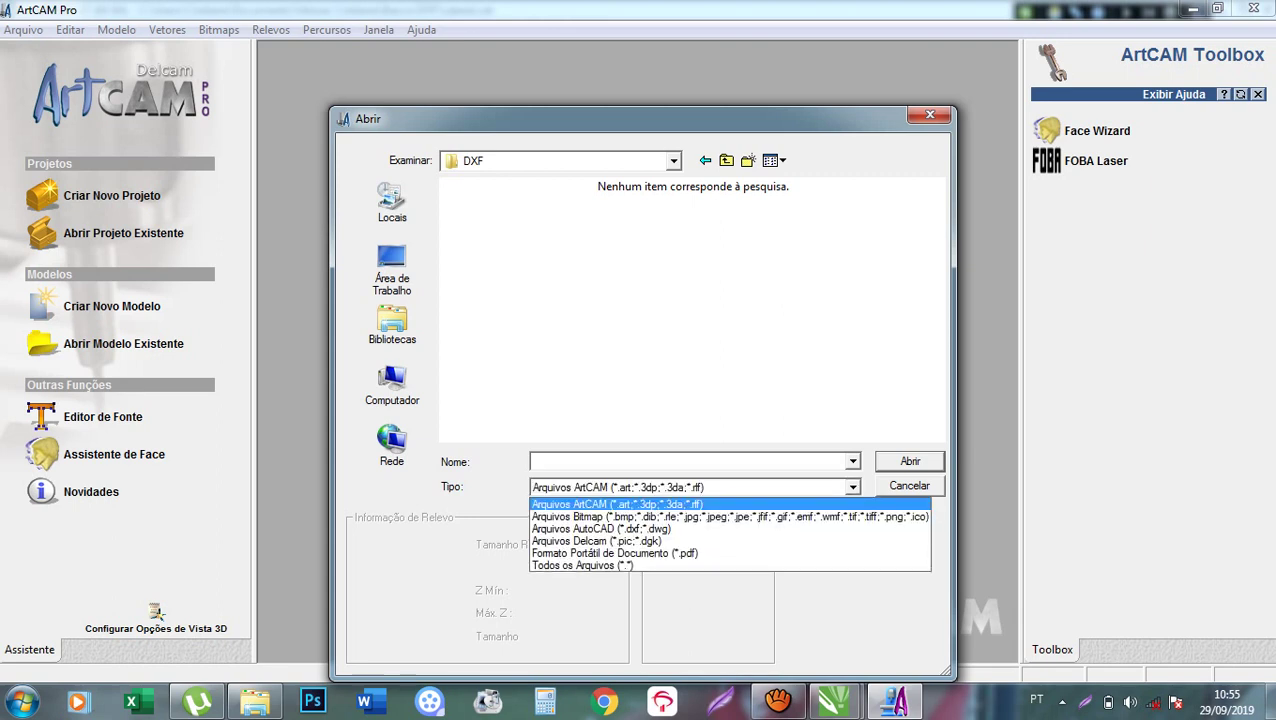
{"action": "key", "text": "Down"}
{"action": "key", "text": "Down"}
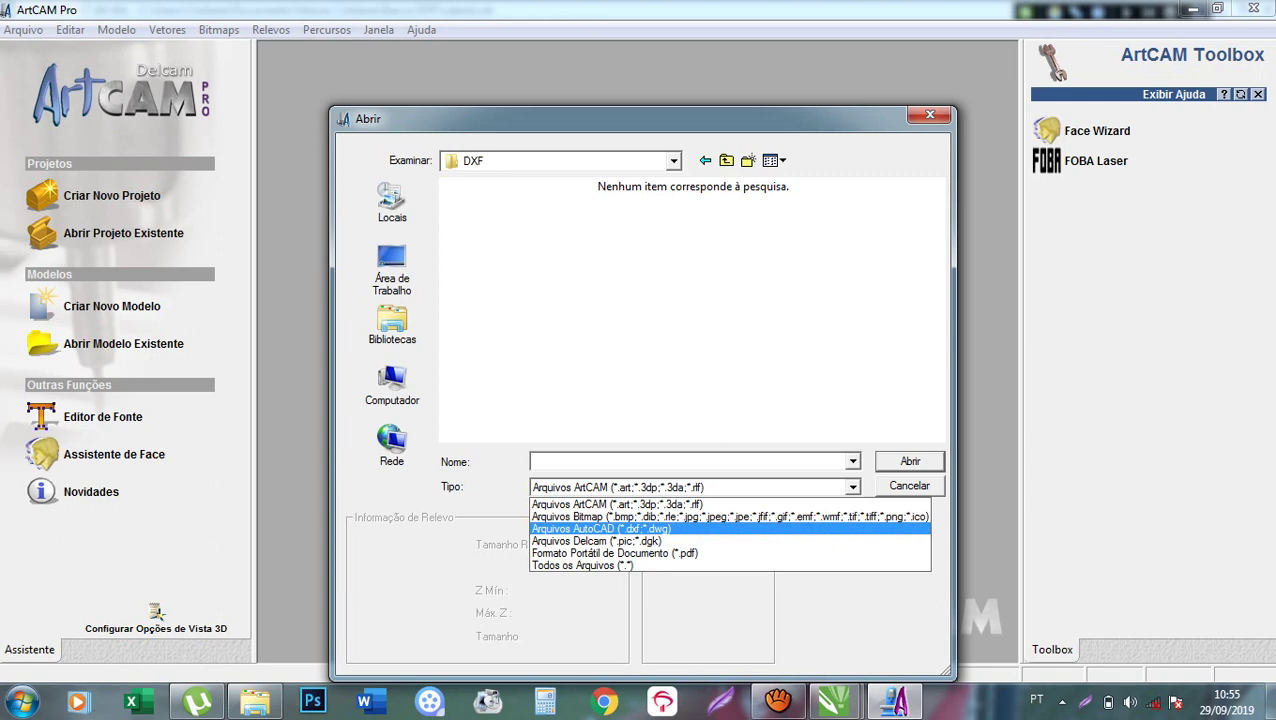
{"action": "key", "text": "Return"}
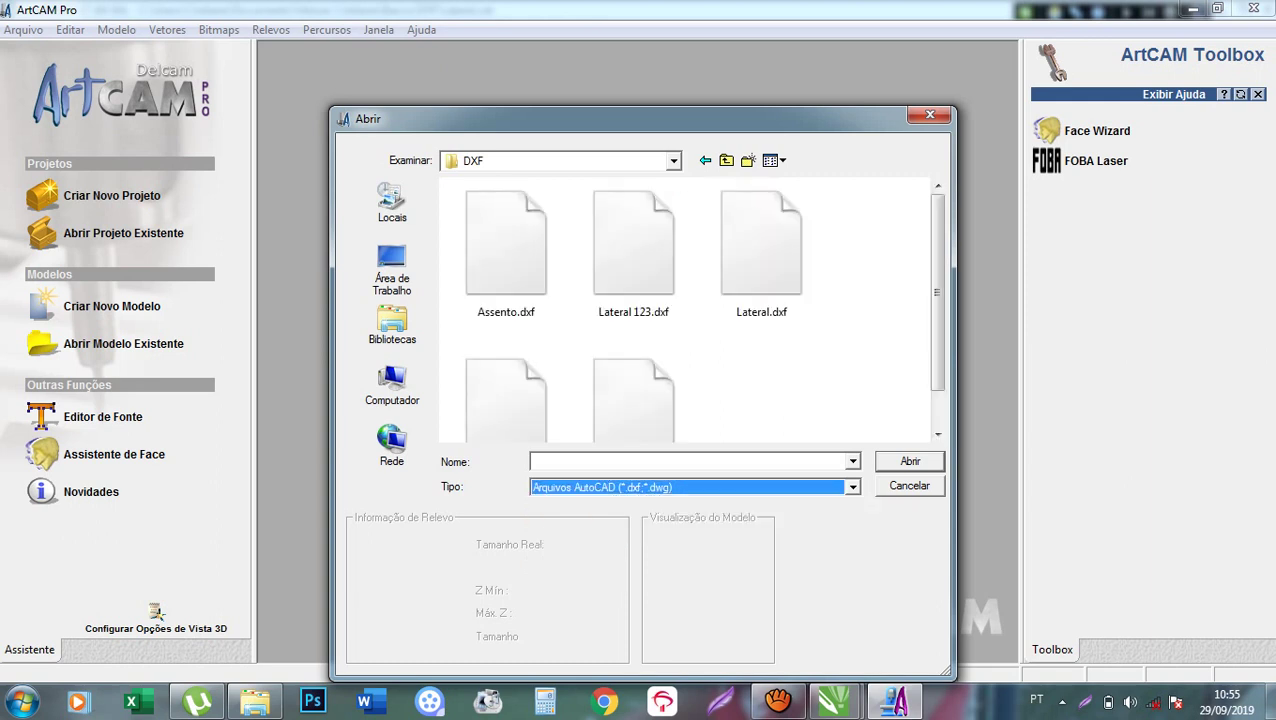
{"action": "left_click", "coordinate": [633, 250]}
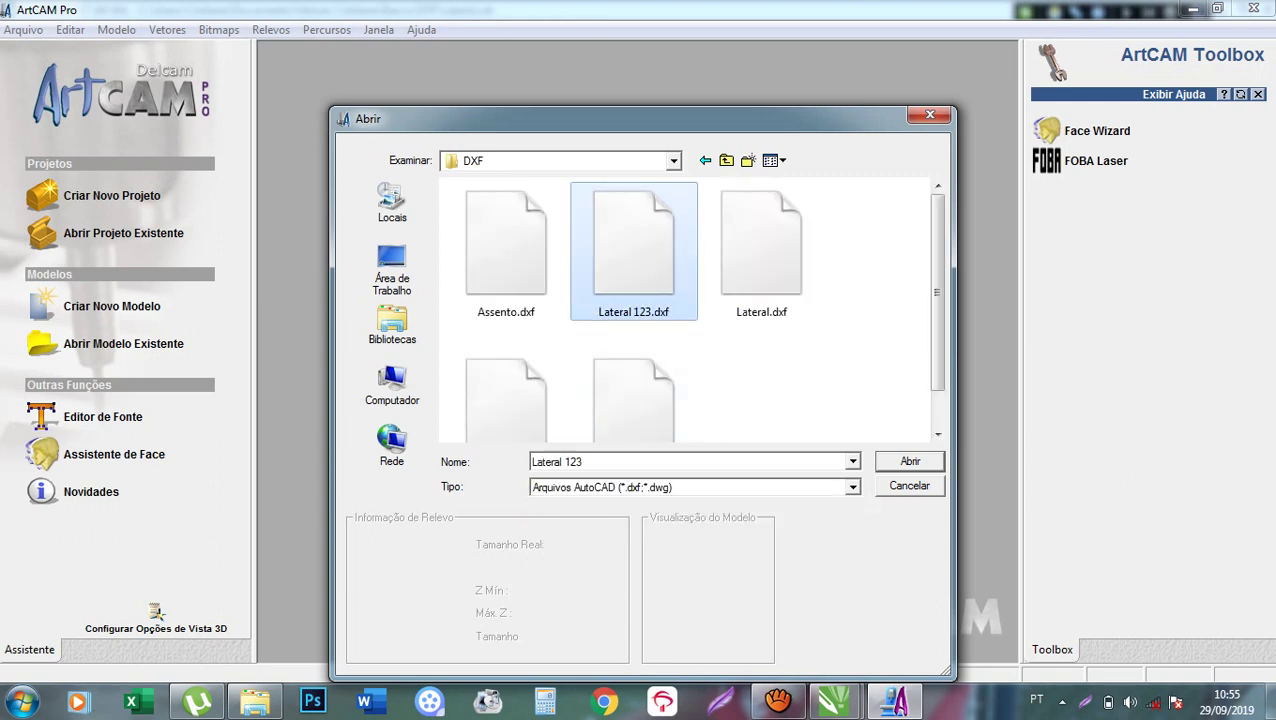
{"action": "key", "text": "Return"}
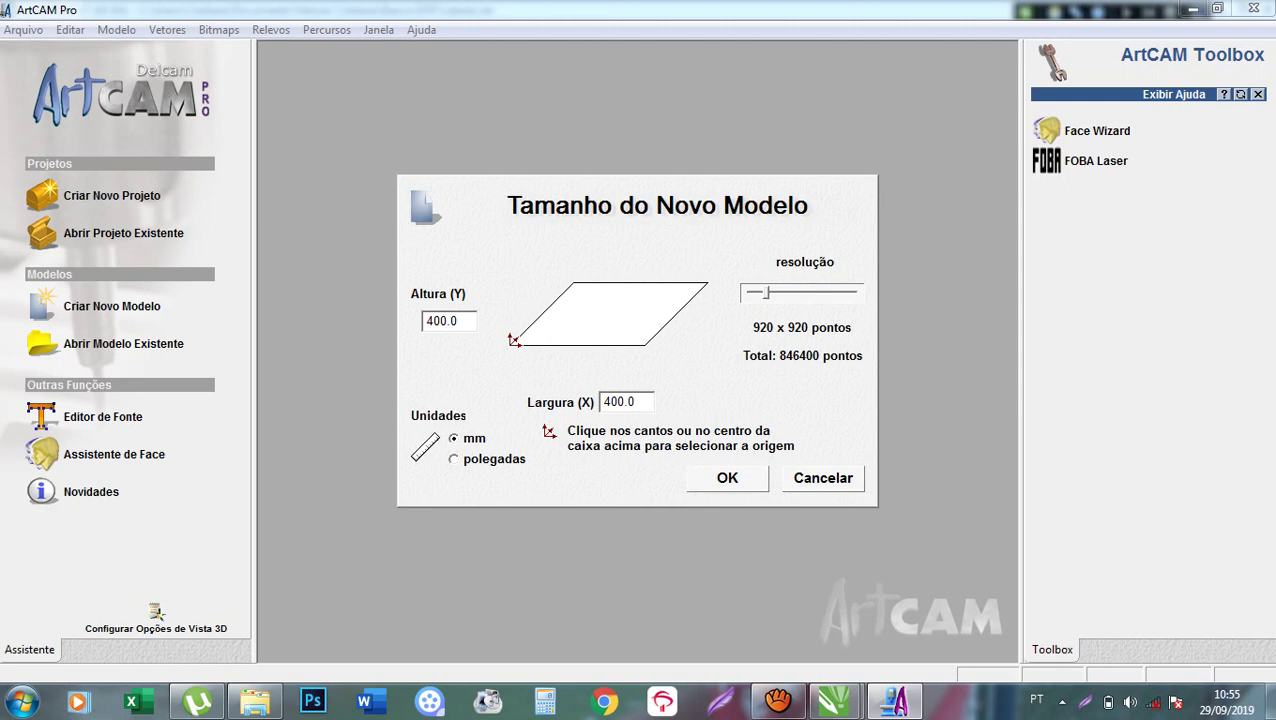
Import the drawing in millimetres, centred on a 400 x 400 mm model, and maximize the 2D view.
{"action": "key", "text": "Return"}
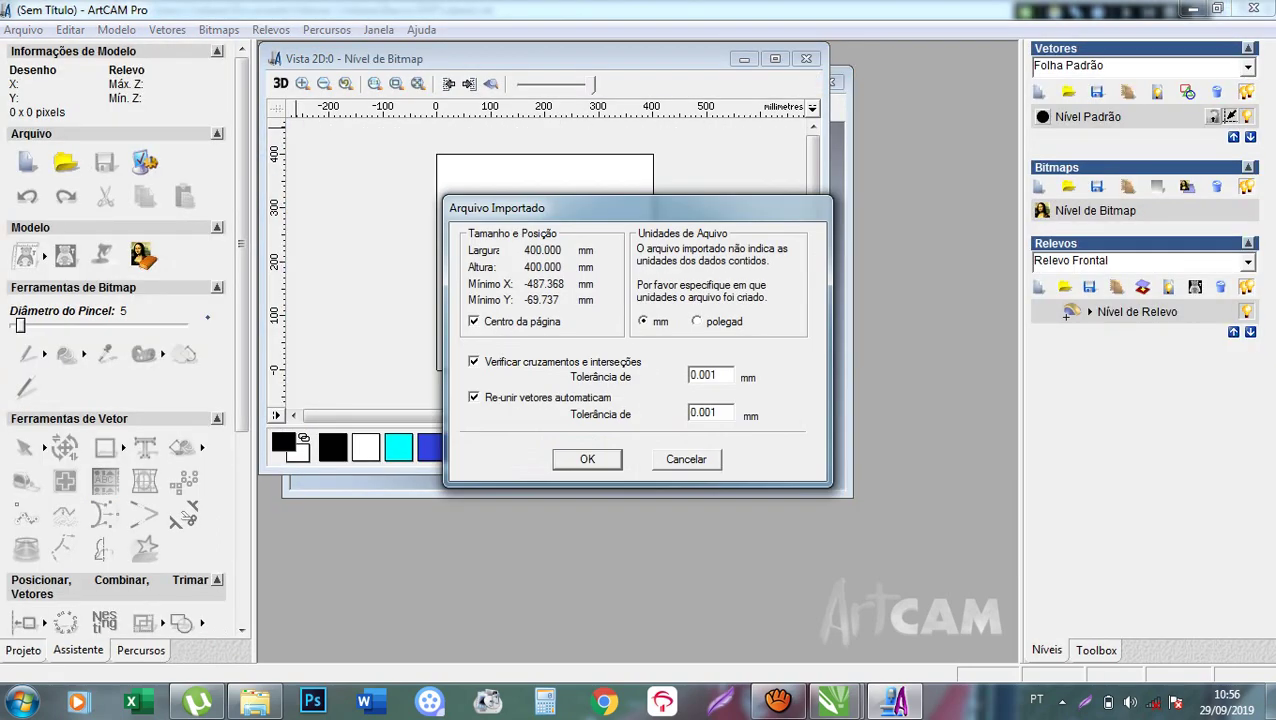
{"action": "left_click", "coordinate": [587, 459]}
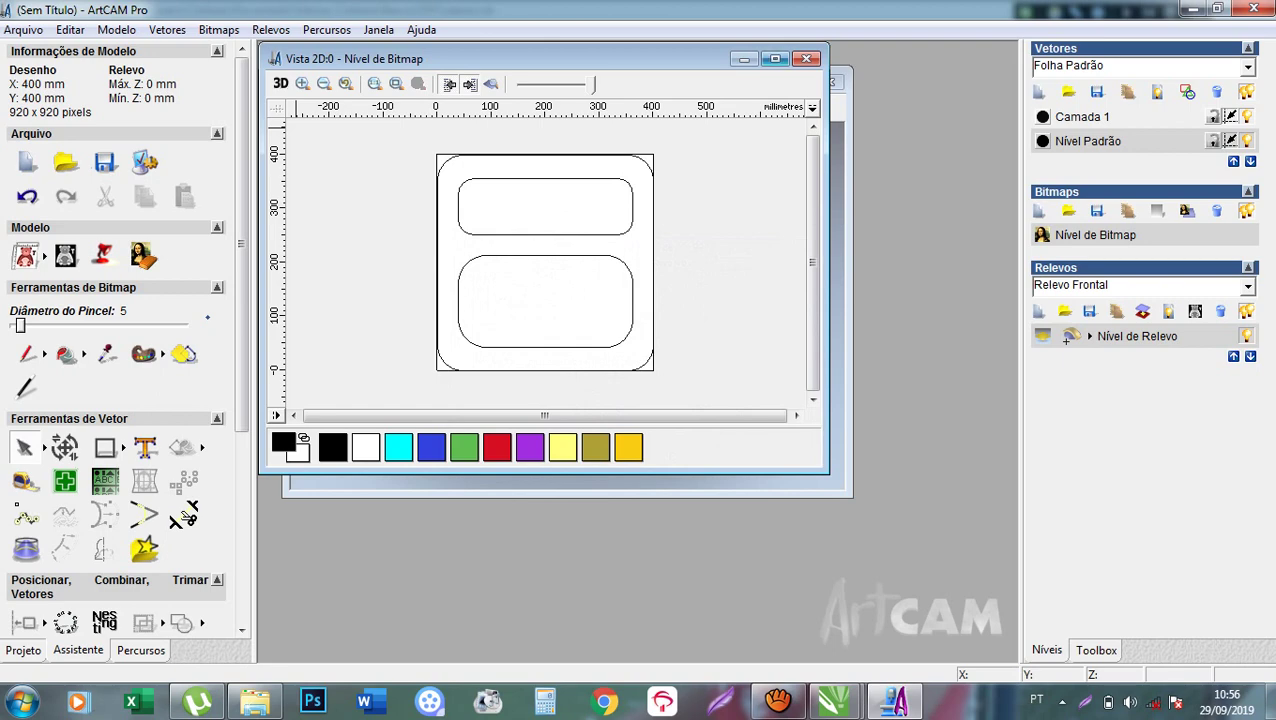
{"action": "left_click", "coordinate": [775, 58]}
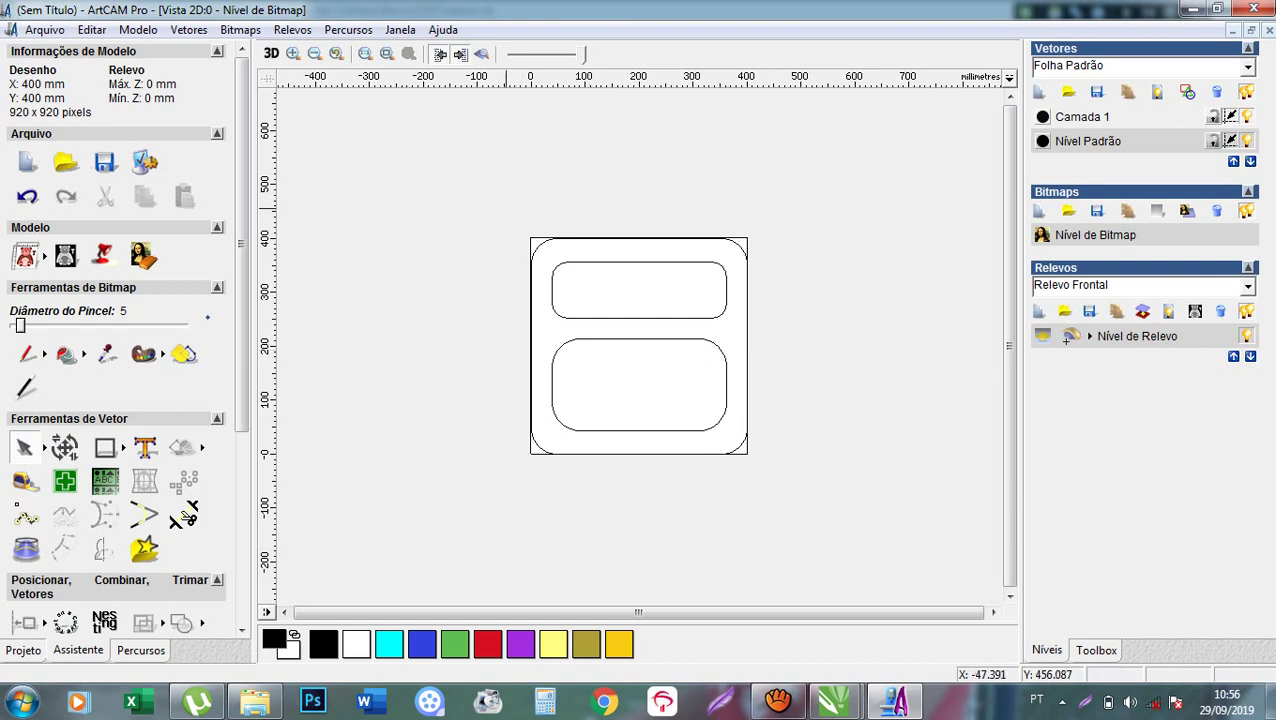
Select all the imported vectors, cut and paste them in place, and group them.
{"action": "left_click_drag", "start_coordinate": [506, 208], "coordinate": [834, 513]}
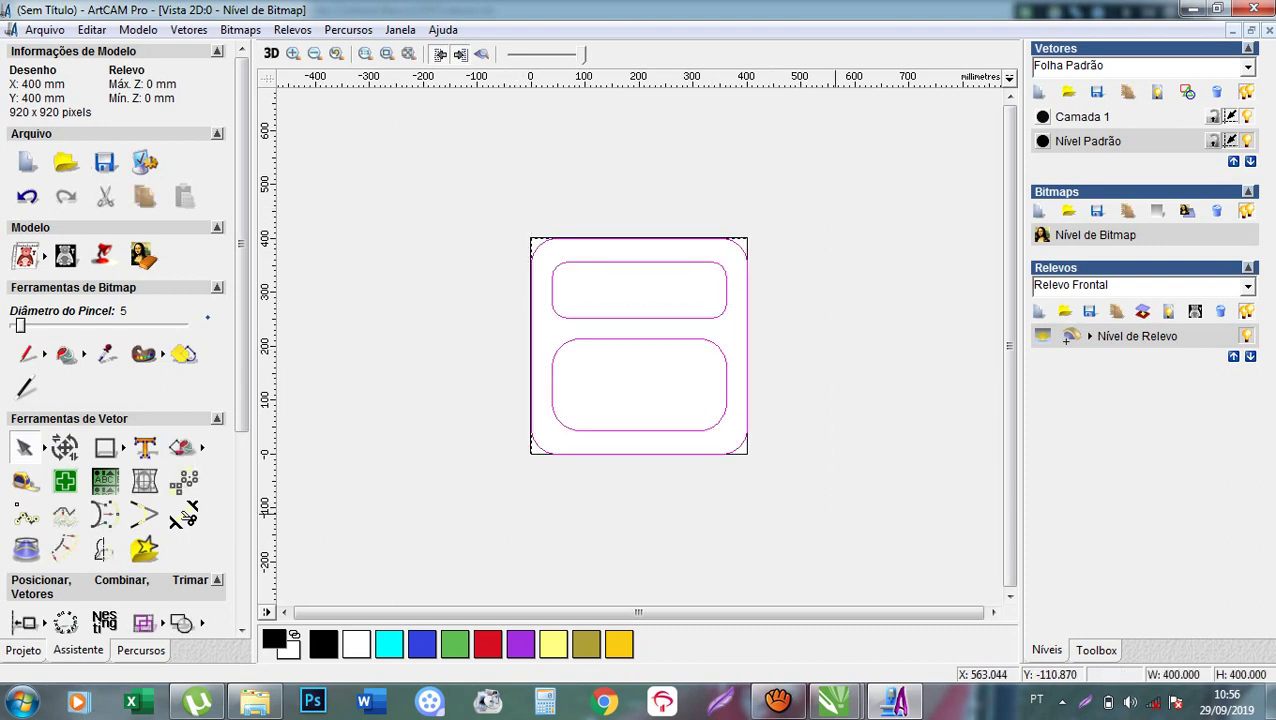
{"action": "key", "text": "ctrl+x"}
{"action": "key", "text": "ctrl+v"}
{"action": "right_click", "coordinate": [620, 323]}
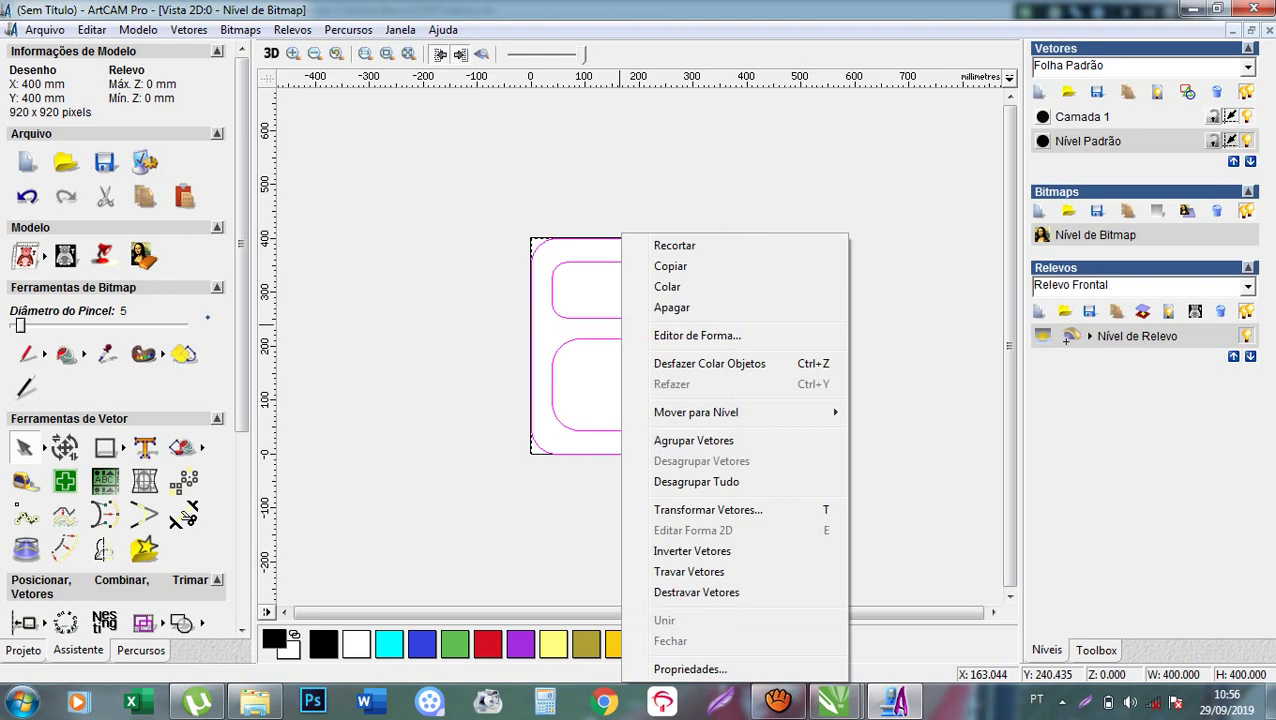
{"action": "right_click", "coordinate": [594, 323]}
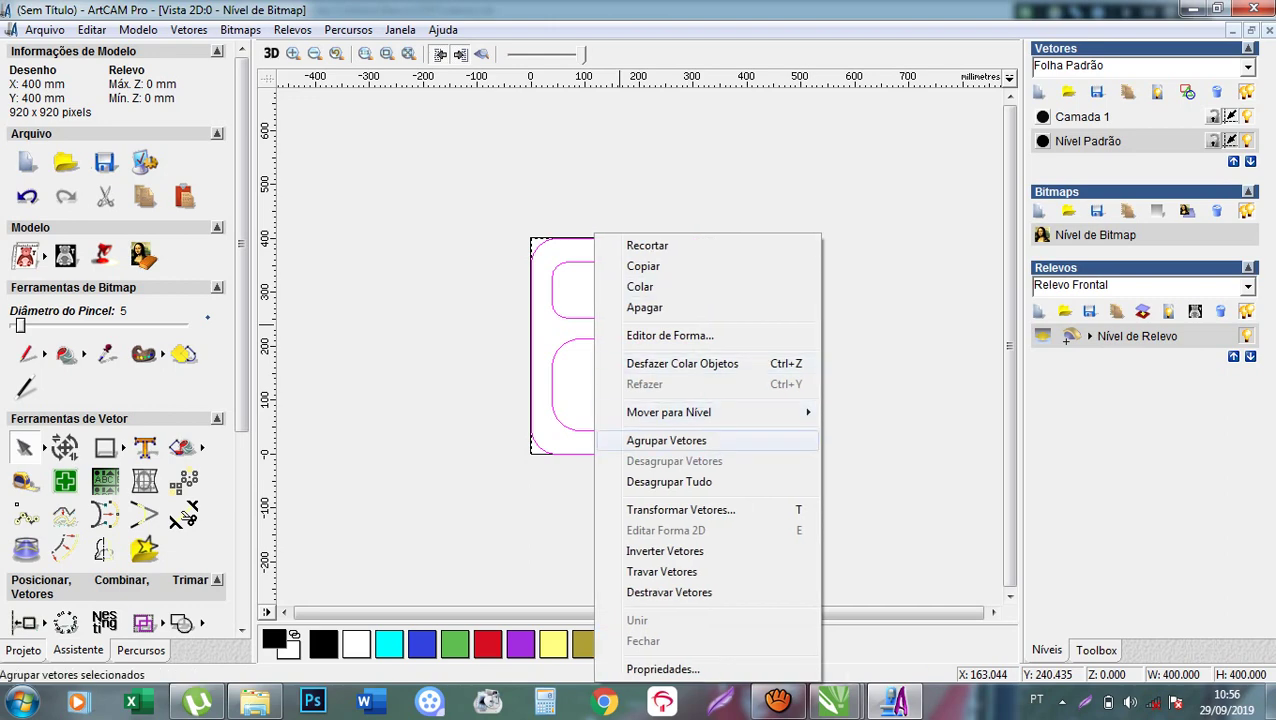
{"action": "left_click", "coordinate": [666, 440]}
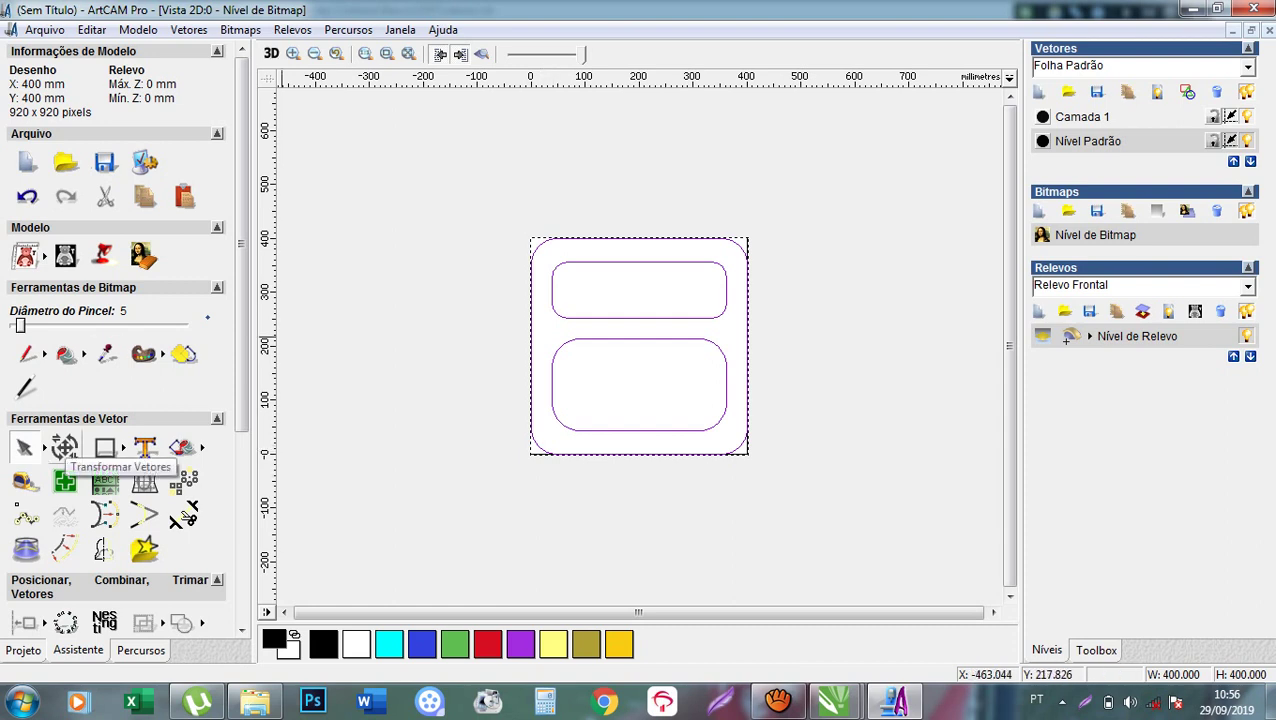
Use Transform Vectors to place the group's lower-left corner at X 0, Y 0, and apply it.
{"action": "left_click", "coordinate": [64, 447]}
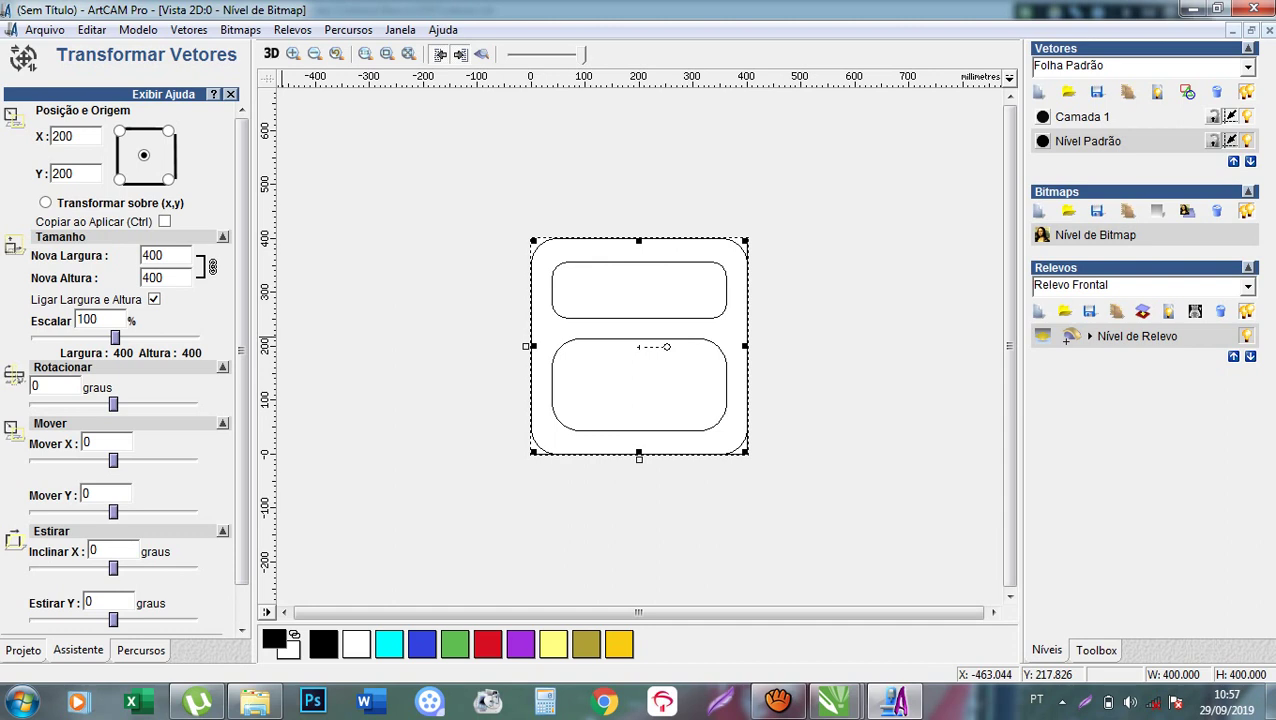
{"action": "left_click", "coordinate": [119, 179]}
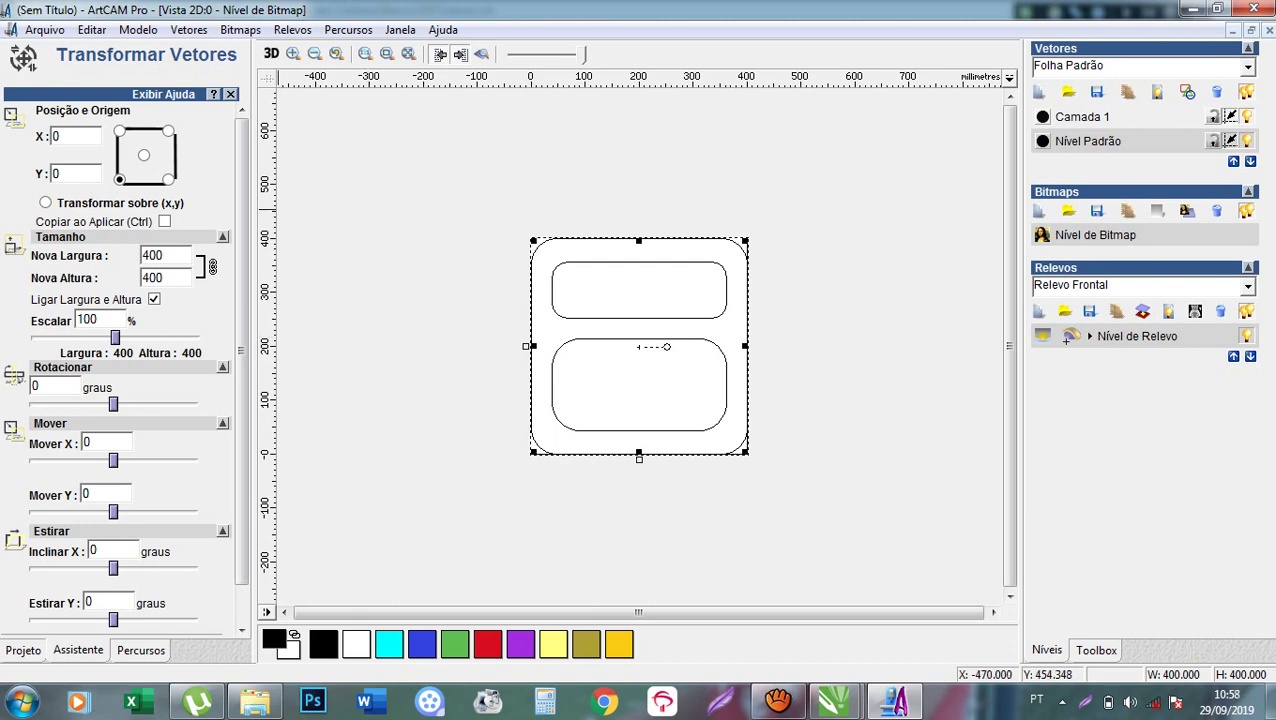
{"action": "scroll", "coordinate": [241, 360], "scroll_direction": "down", "scroll_amount": 2}
{"action": "left_click", "coordinate": [133, 609]}
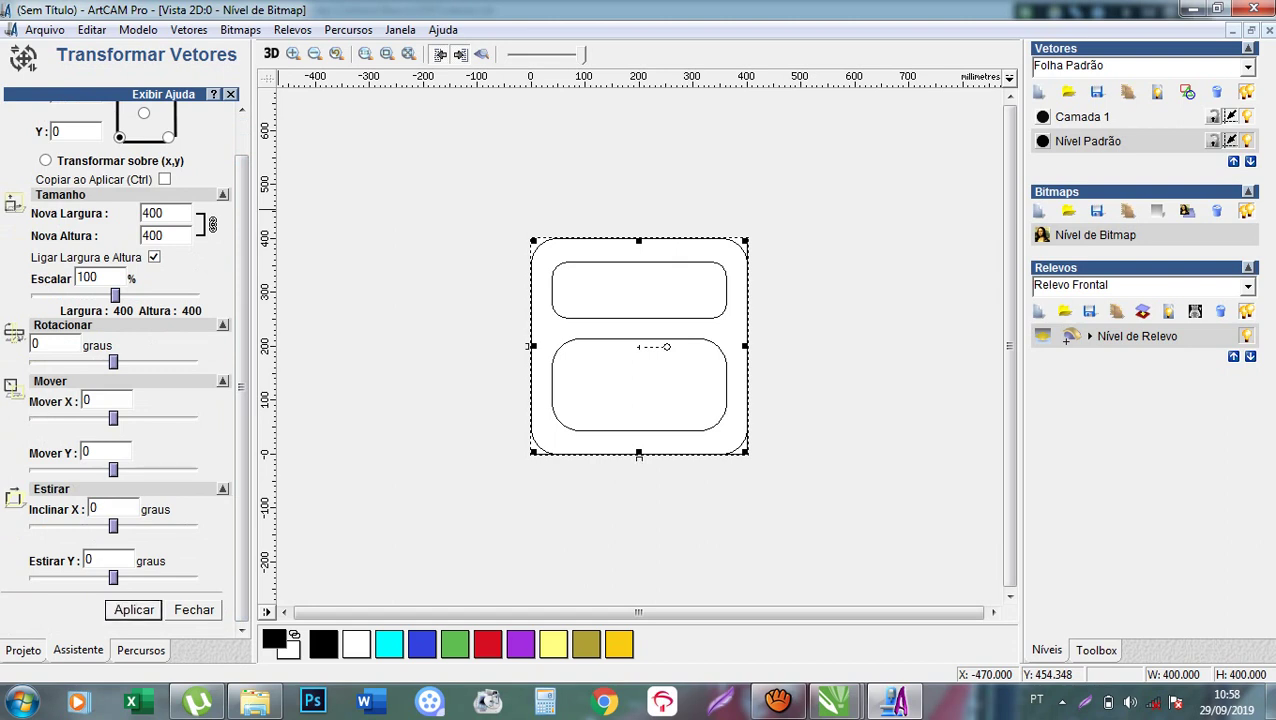
{"action": "left_click", "coordinate": [194, 609]}
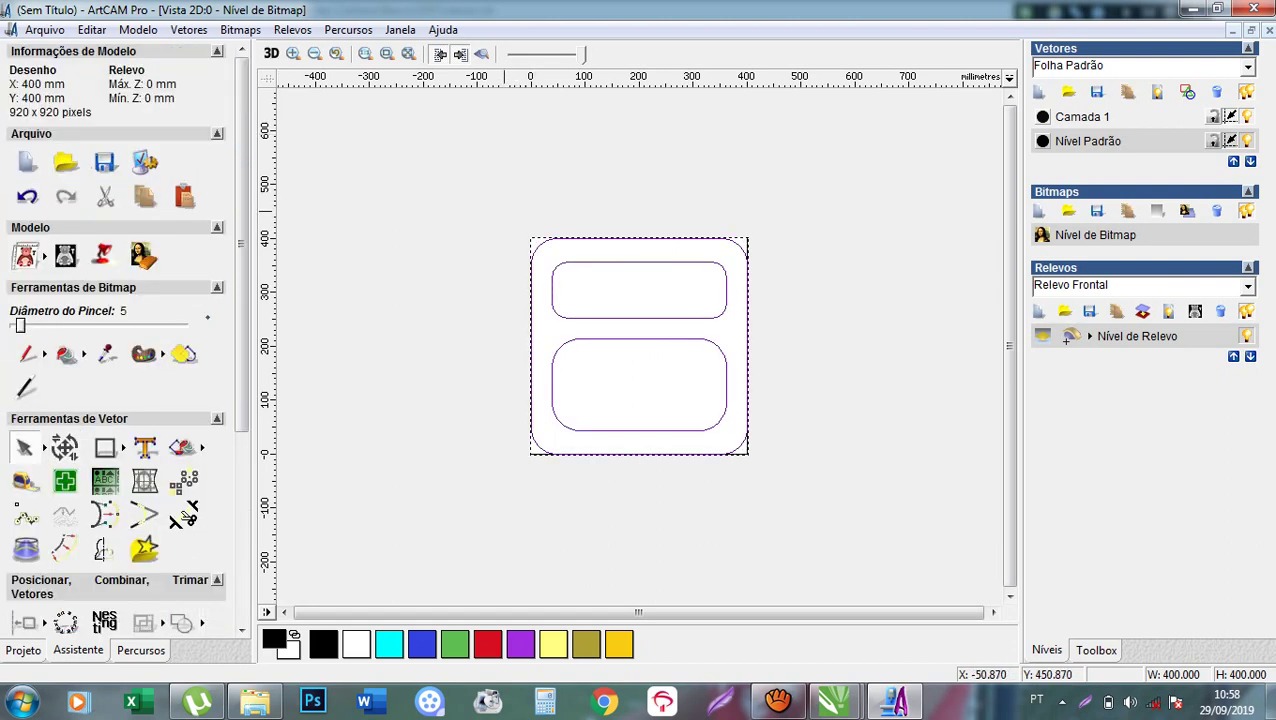
Select the grouped vectors and open the 2D profiling (Perfilagem) toolpath settings, widened to show every field completely.
{"action": "left_click_drag", "start_coordinate": [502, 211], "coordinate": [862, 548]}
{"action": "left_click", "coordinate": [140, 650]}
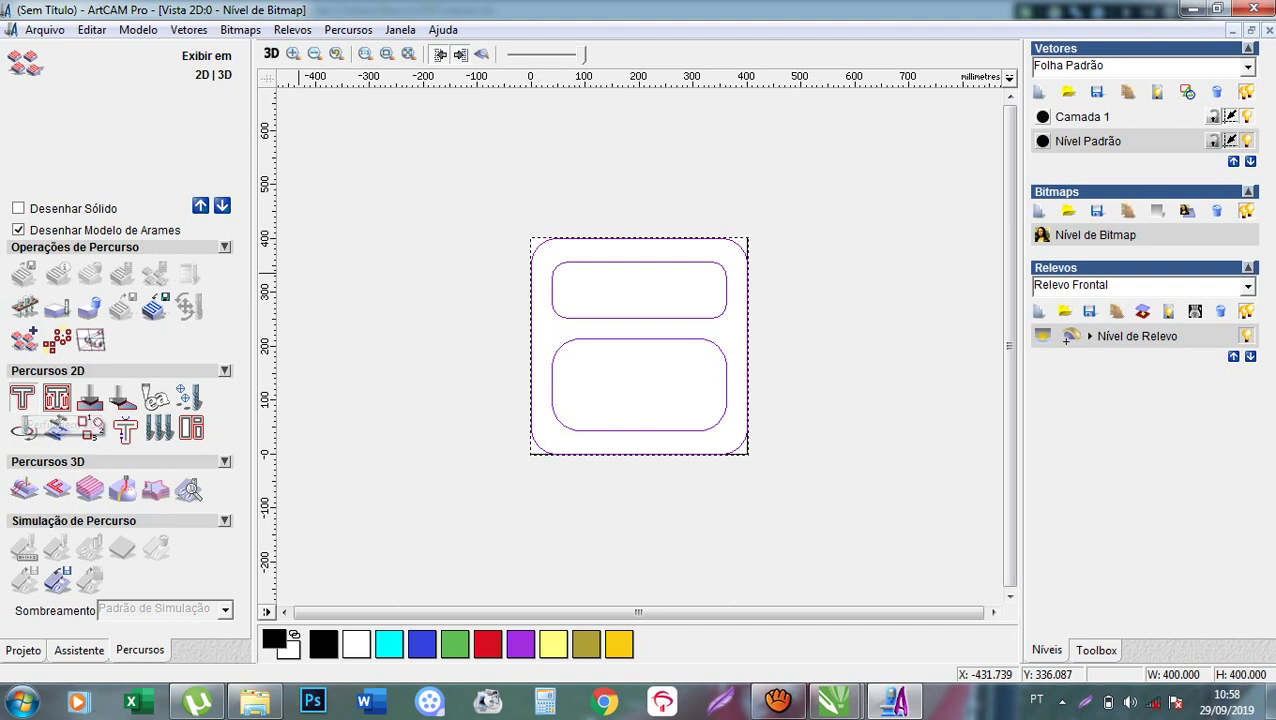
{"action": "left_click", "coordinate": [48, 400]}
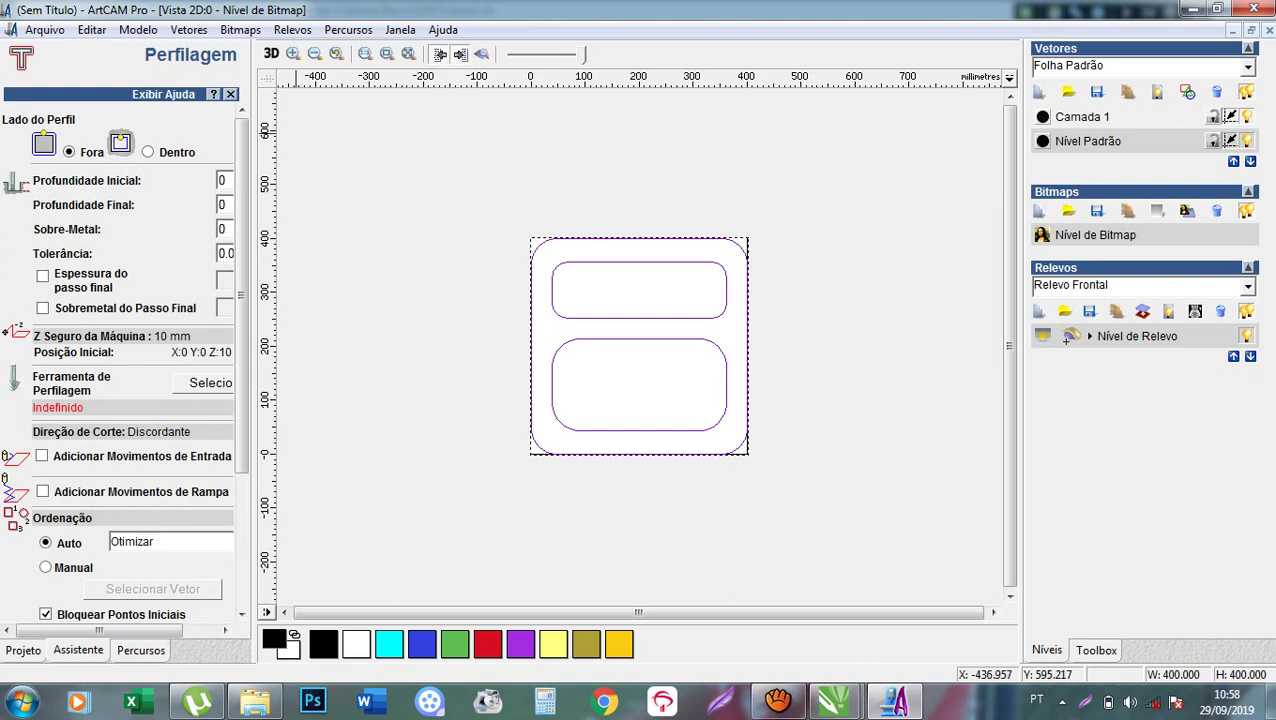
{"action": "left_click_drag", "start_coordinate": [256, 350], "coordinate": [301, 350]}
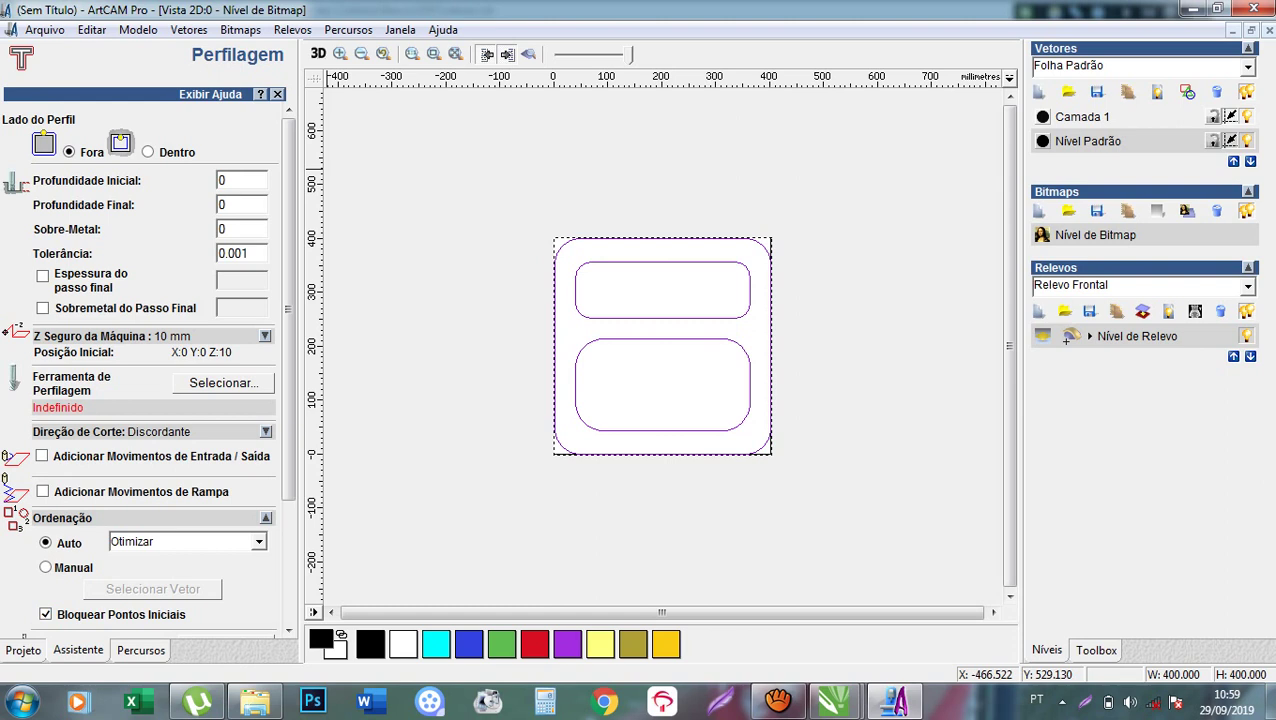
Set the profile's final depth to 17.3 mm and choose the End Mill 6 mm reta madeira as the profiling tool.
{"action": "key", "text": "BackSpace"}
{"action": "left_click_drag", "start_coordinate": [300, 345], "coordinate": [315, 345]}
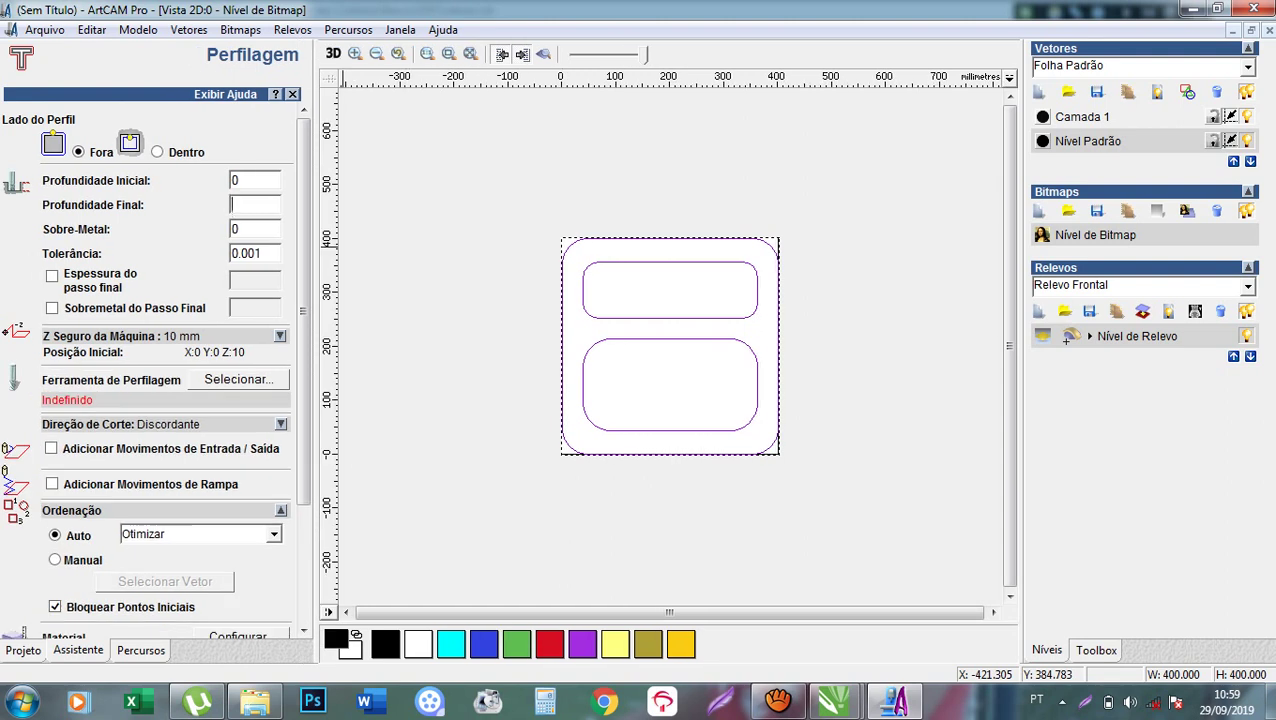
{"action": "type", "text": "17.3"}
{"action": "left_click", "coordinate": [238, 379]}
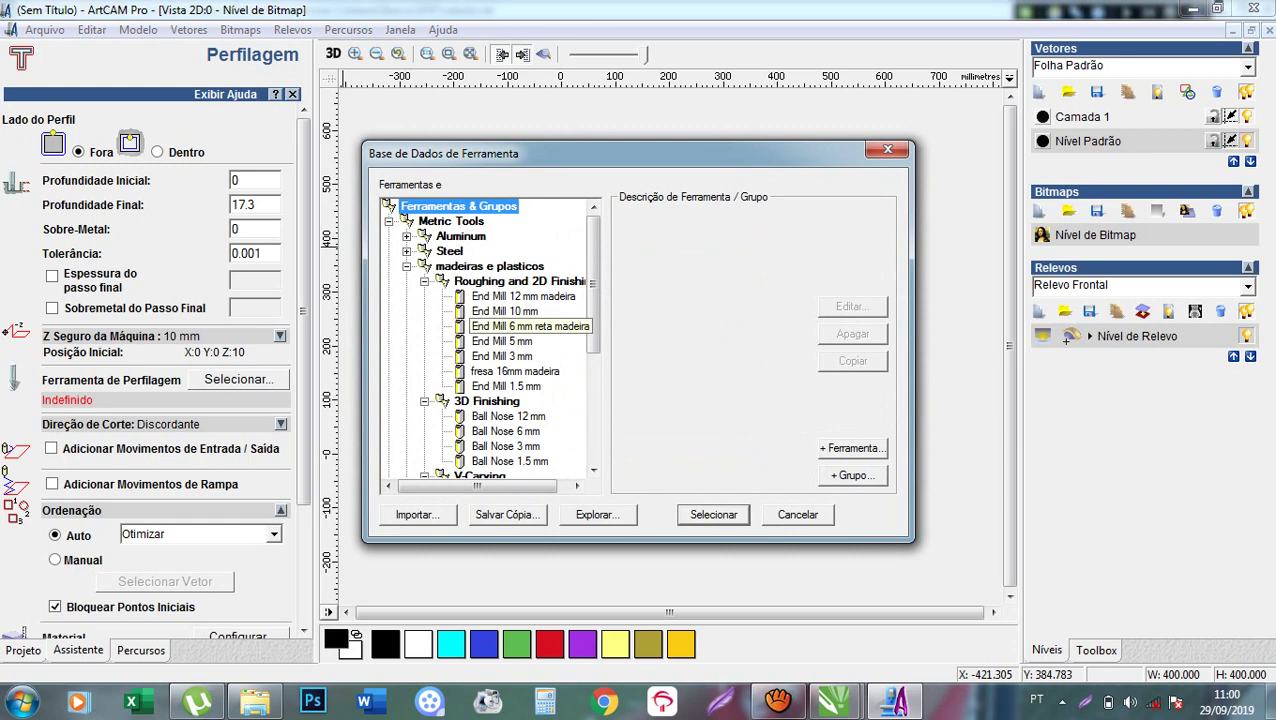
{"action": "left_click", "coordinate": [520, 326]}
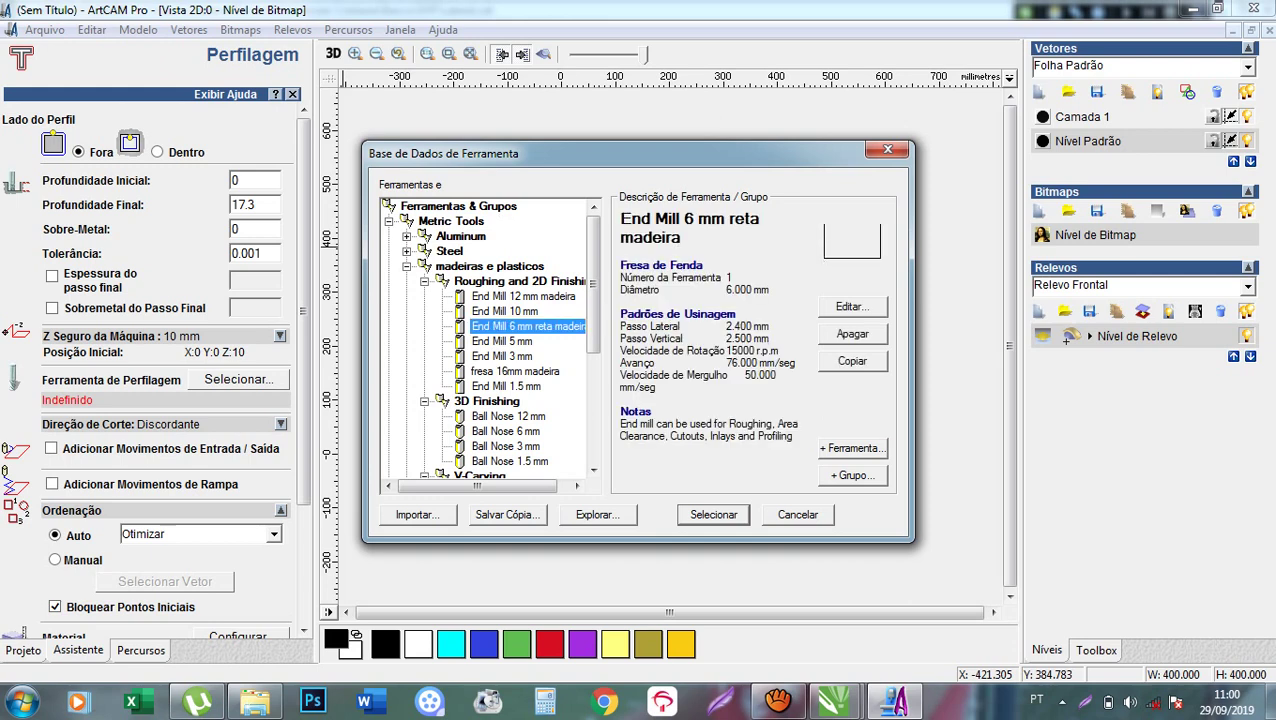
{"action": "left_click", "coordinate": [713, 514]}
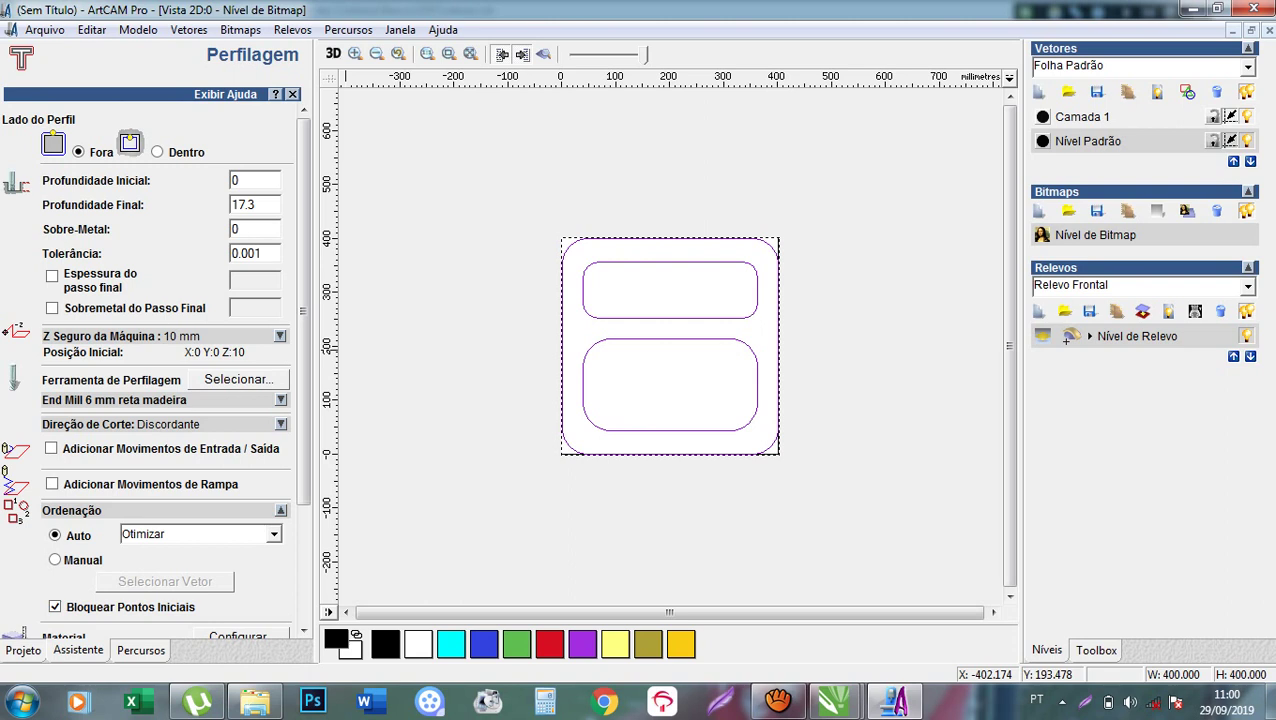
Expand the profiling tool's cutting parameters and set its vertical step (Passo Vertical) to 1.2 mm.
{"action": "left_click", "coordinate": [280, 399]}
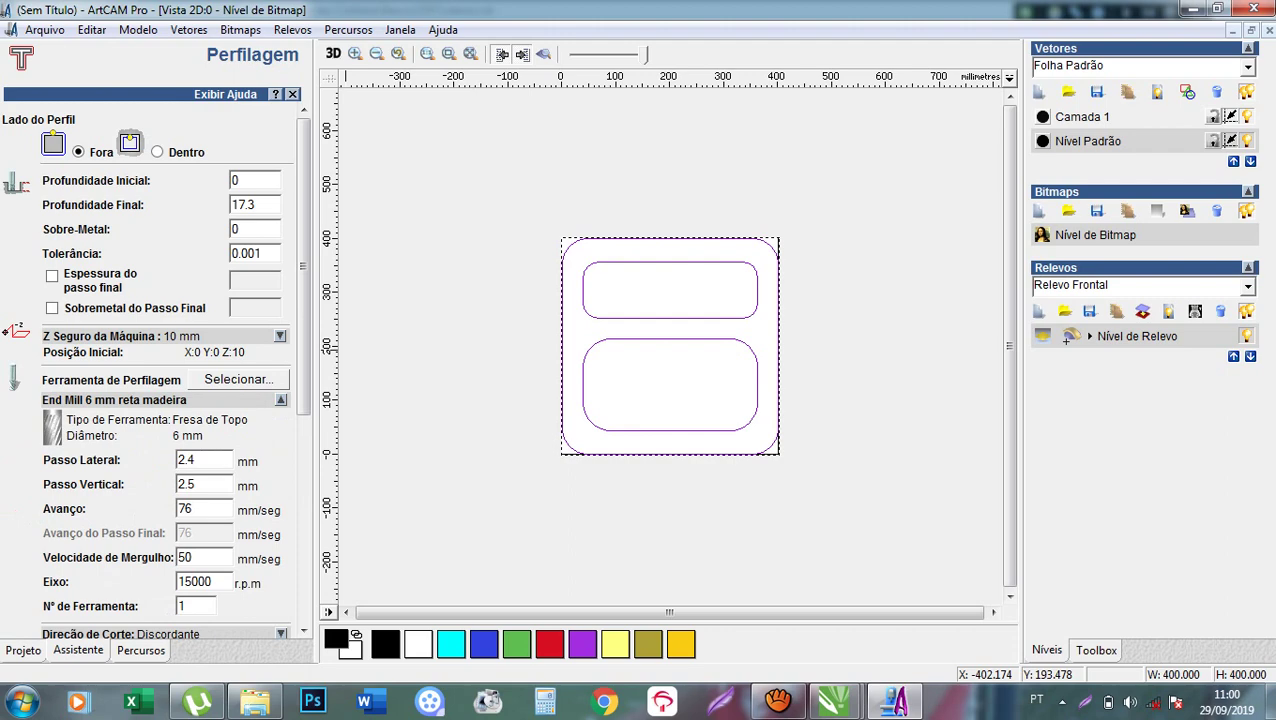
{"action": "scroll", "coordinate": [155, 370], "scroll_direction": "down", "scroll_amount": 4}
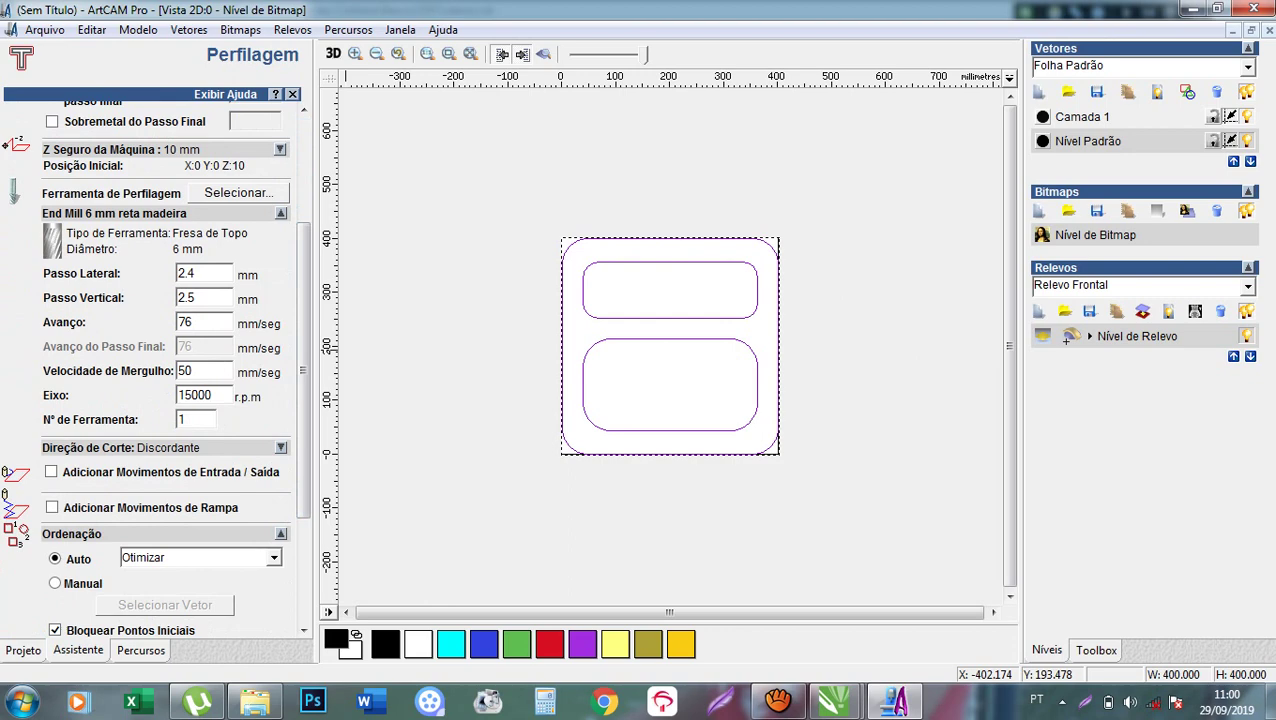
{"action": "key", "text": "BackSpace"}
{"action": "key", "text": "BackSpace"}
{"action": "key", "text": "BackSpace"}
{"action": "type", "text": "1.2"}
Define the toolpath material with a thickness of 17 mm and accept the material setup.
{"action": "scroll", "coordinate": [165, 370], "scroll_direction": "down", "scroll_amount": 5}
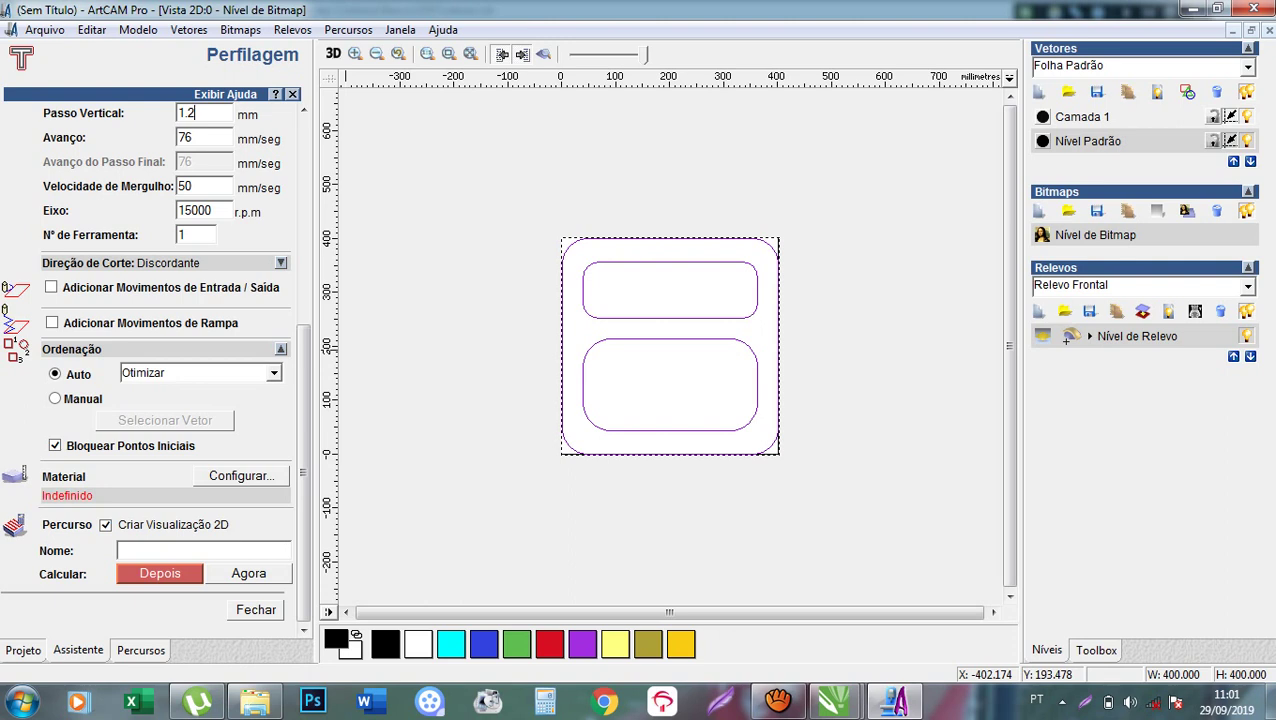
{"action": "left_click", "coordinate": [241, 476]}
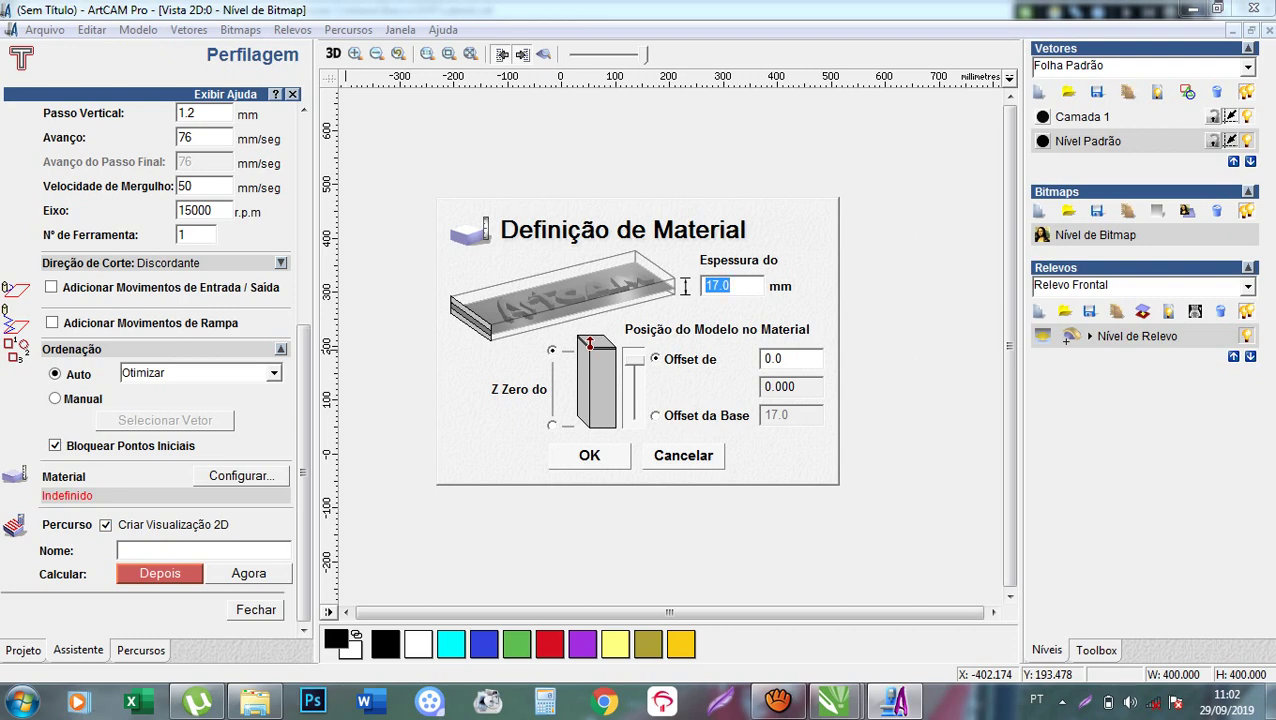
{"action": "type", "text": "3"}
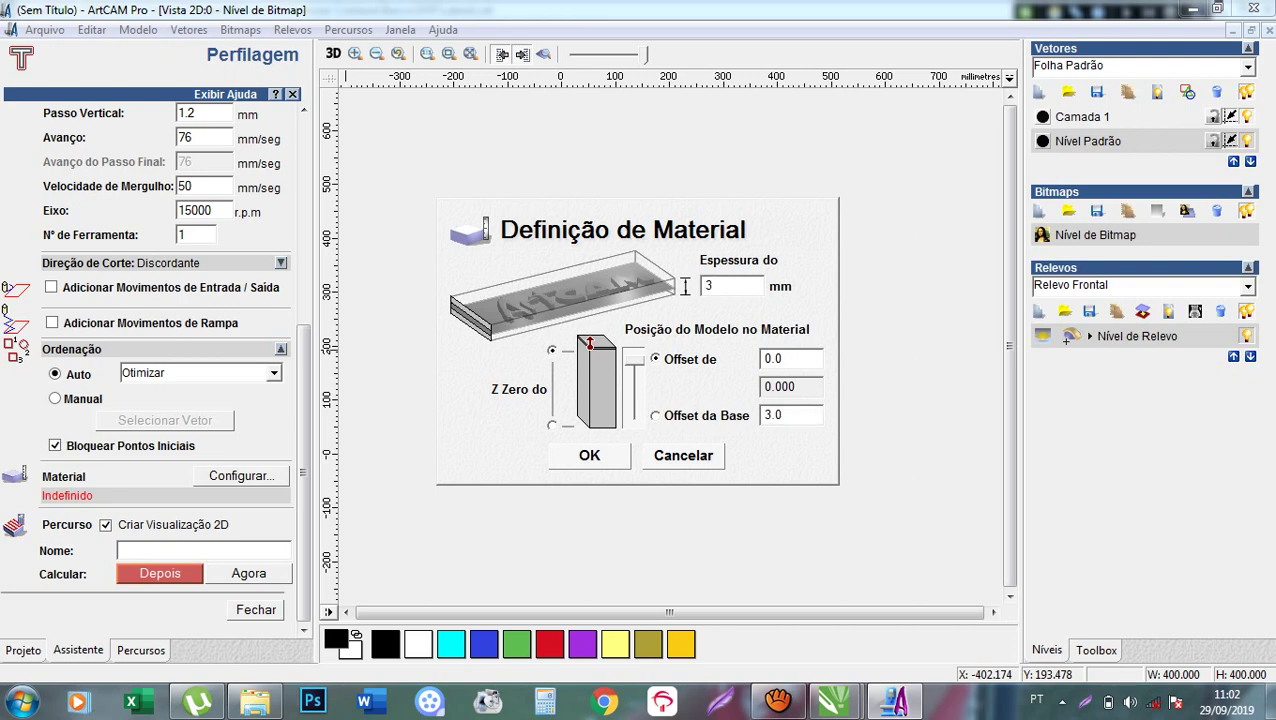
{"action": "key", "text": "BackSpace"}
{"action": "type", "text": "5"}
{"action": "key", "text": "BackSpace"}
{"action": "type", "text": "17"}
{"action": "key", "text": "Return"}
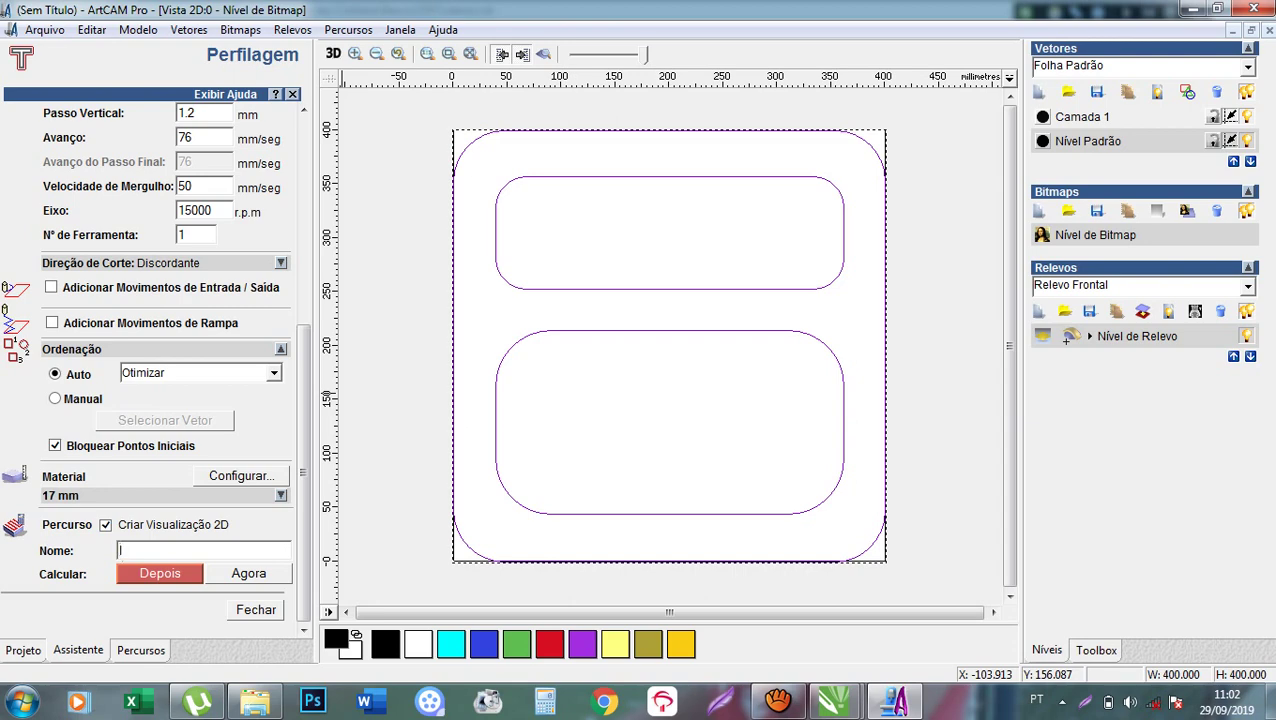
Name the profiling toolpath LATERAL BANCO and calculate it immediately.
{"action": "type", "text": "LATERAL BANCO"}
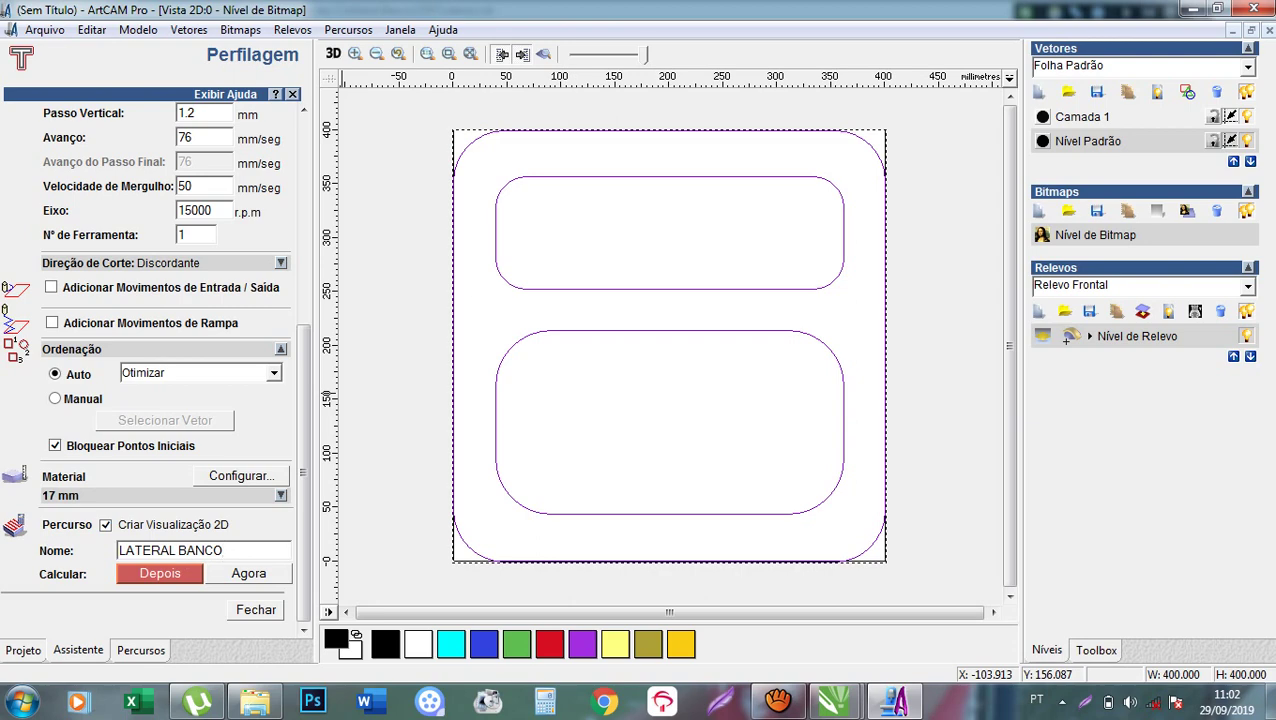
{"action": "key", "text": "shift+Home"}
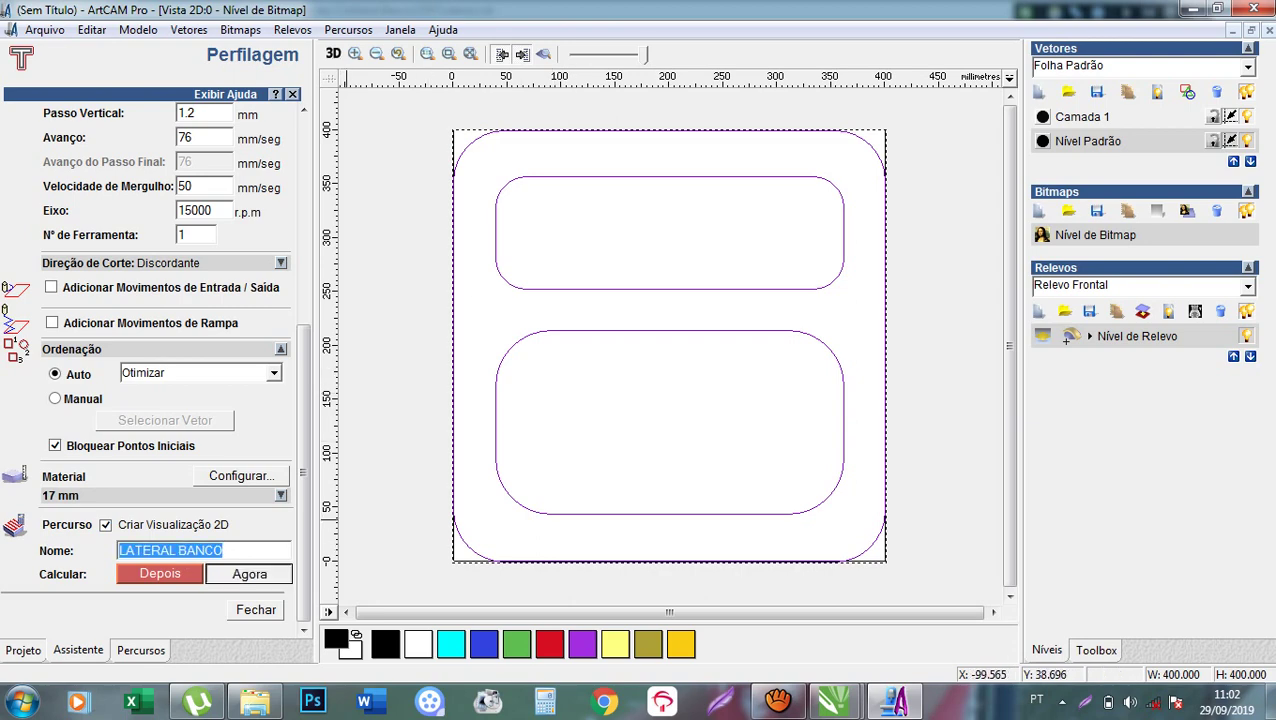
{"action": "left_click", "coordinate": [249, 574]}
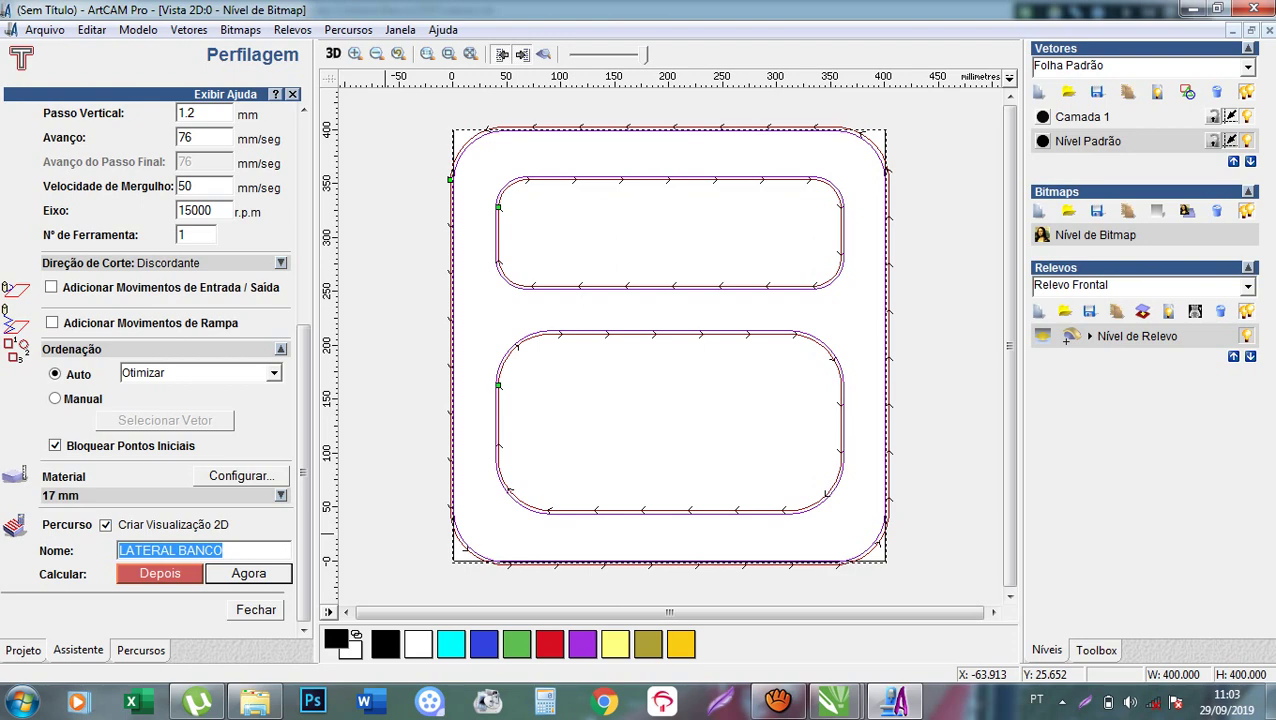
{"action": "key", "text": "Return"}
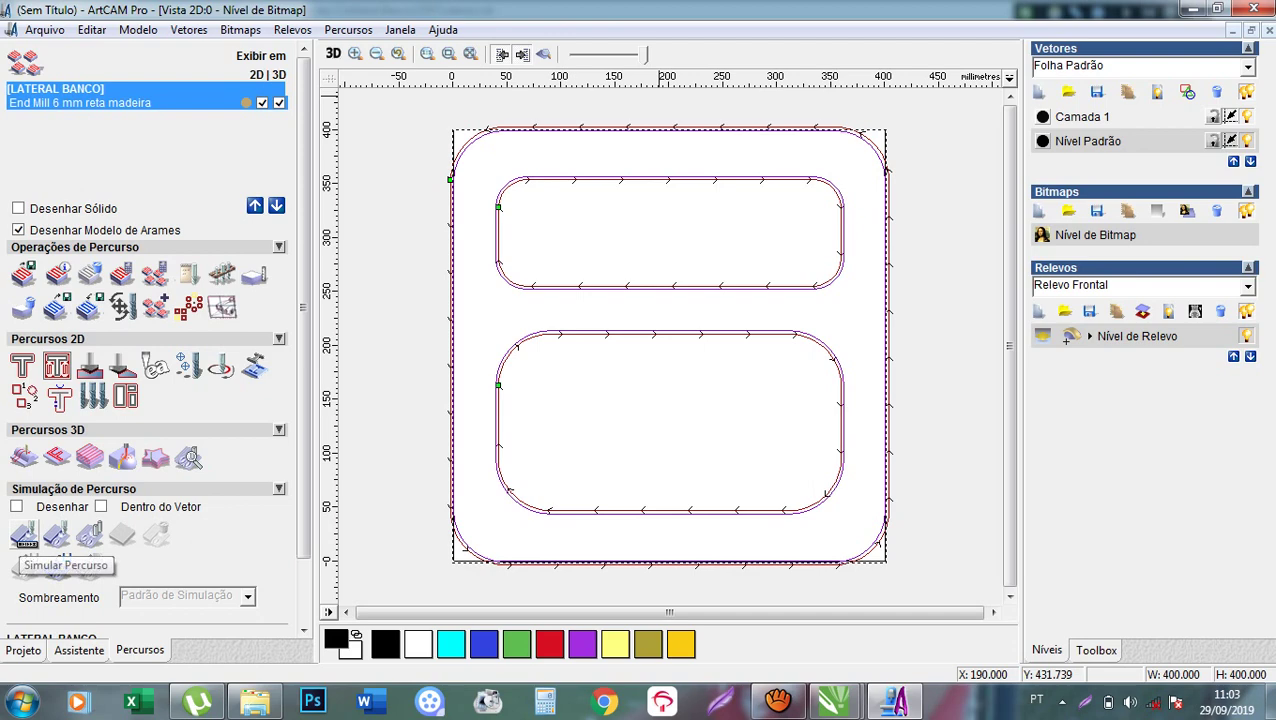
Simulate the LATERAL BANCO toolpath on the default block at standard resolution, running it at maximum speed through each retraction to the end.
{"action": "left_click", "coordinate": [24, 536]}
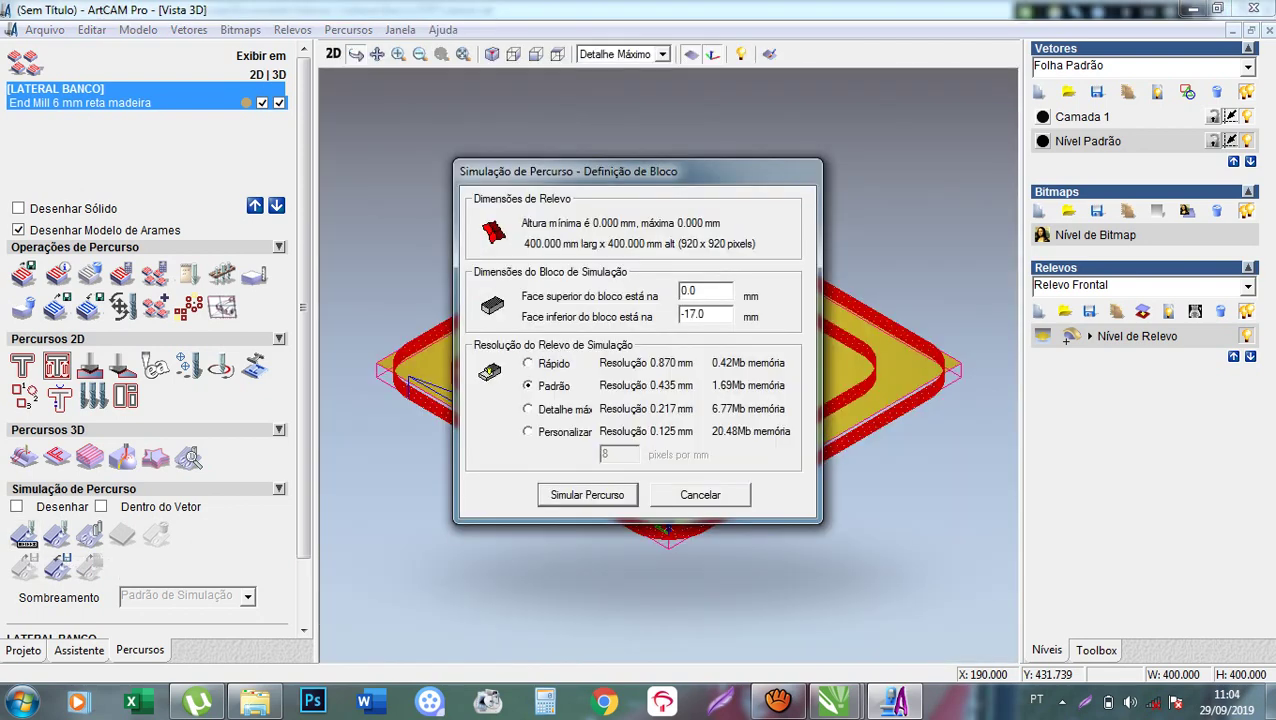
{"action": "left_click", "coordinate": [587, 494]}
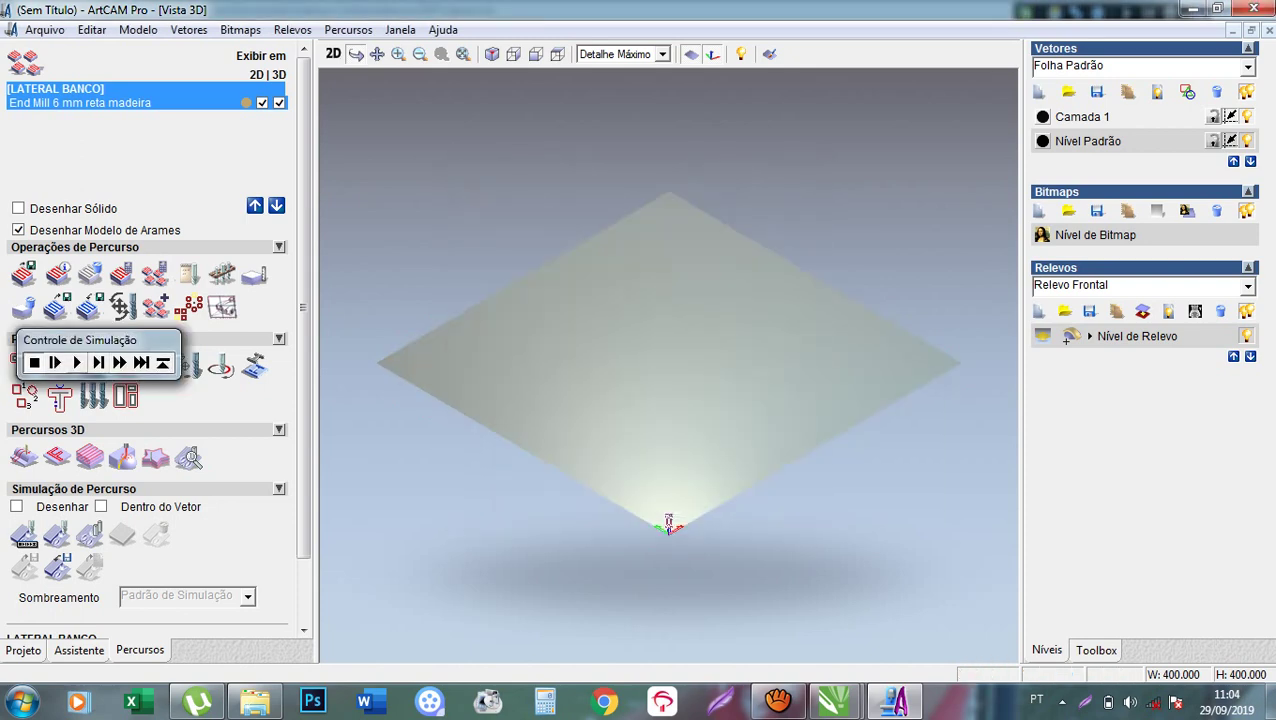
{"action": "left_click", "coordinate": [77, 362]}
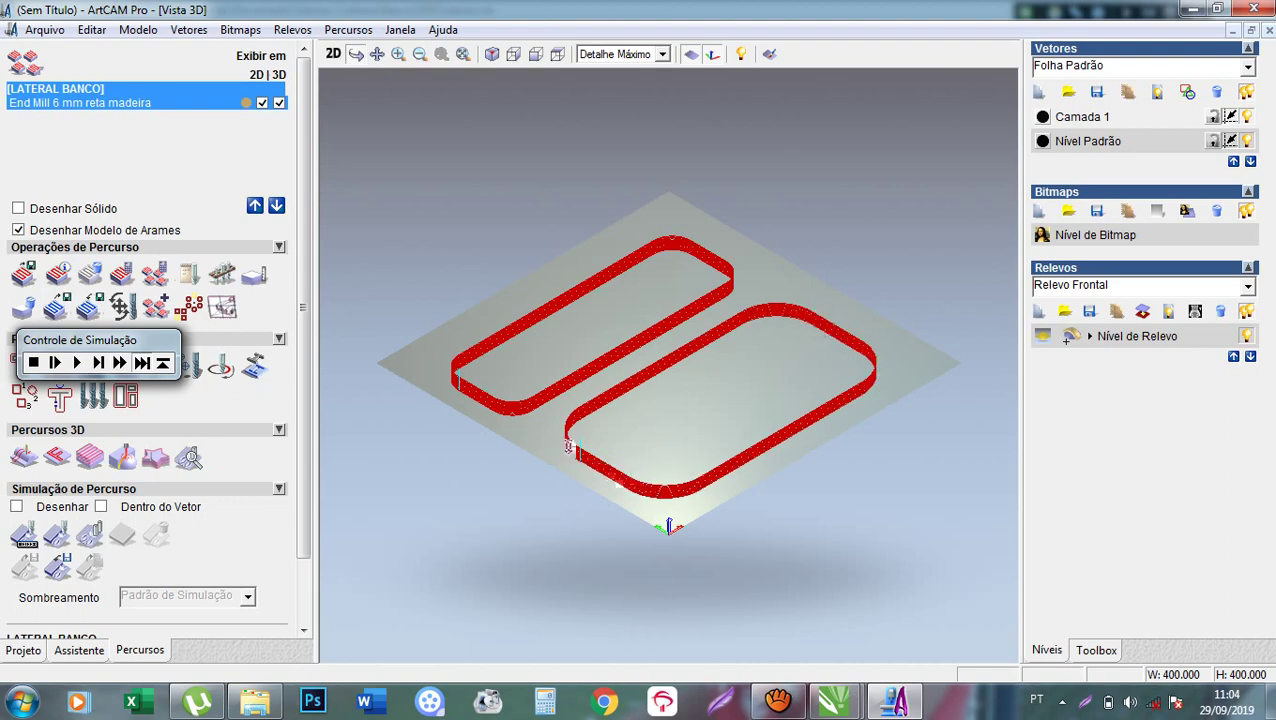
{"action": "left_click", "coordinate": [141, 362]}
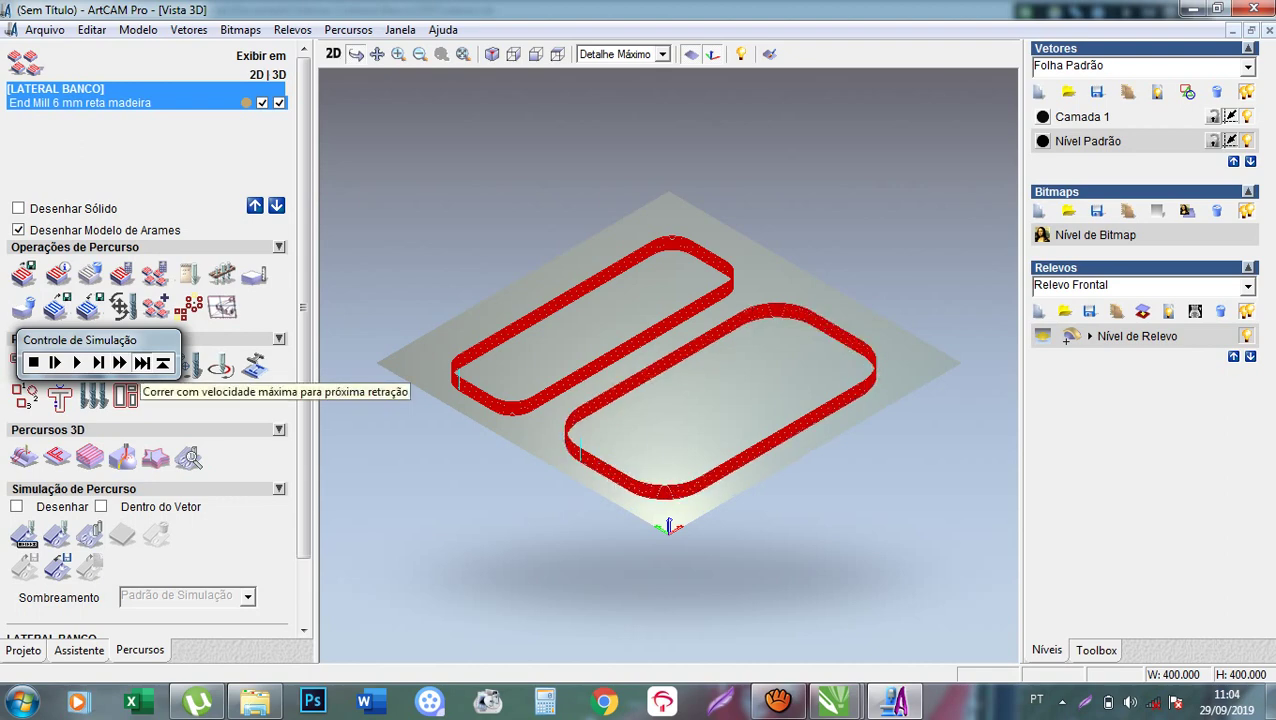
{"action": "left_click", "coordinate": [141, 364]}
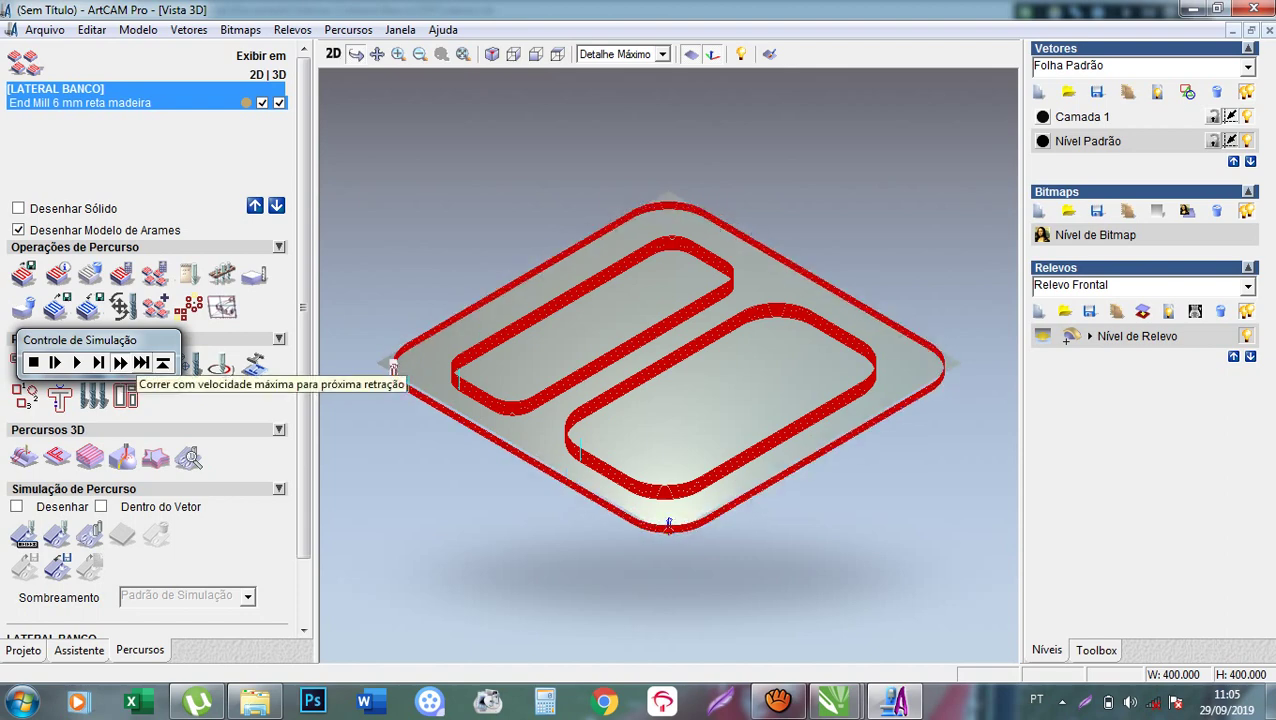
{"action": "left_click", "coordinate": [141, 362]}
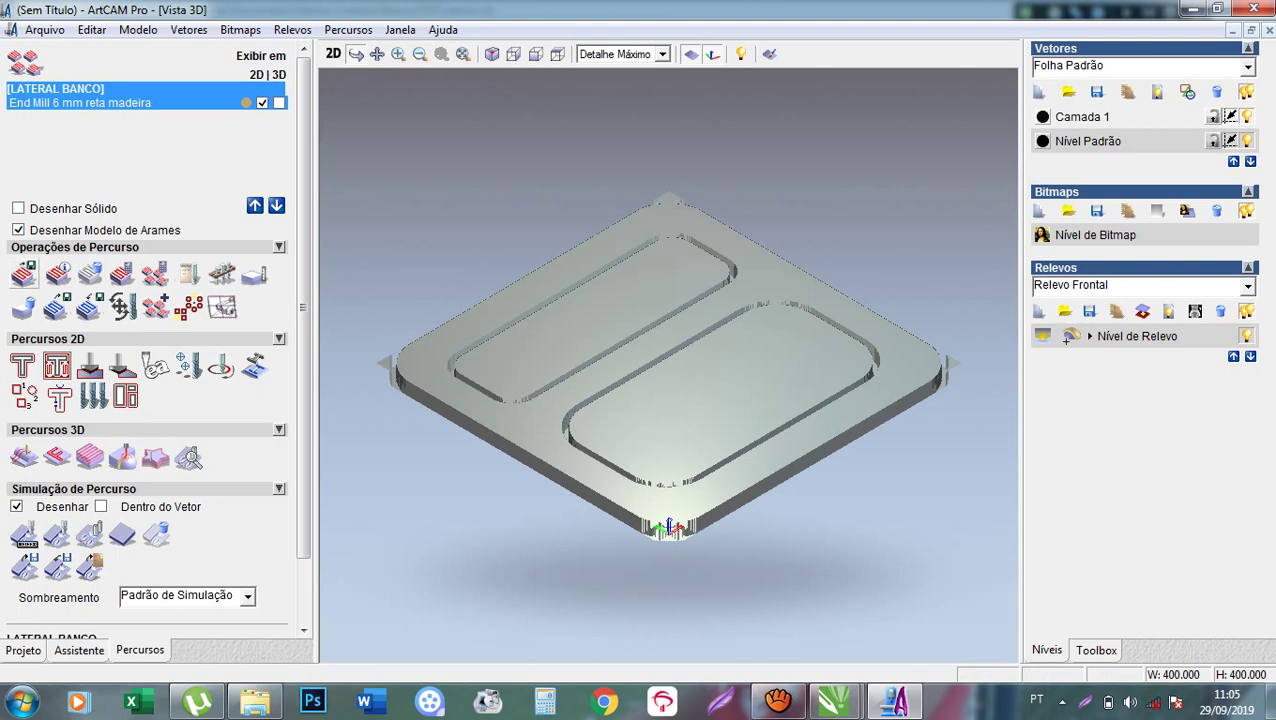
Save the toolpath as G-Code (mm) (*.tap) named LATERAL BANCO in the Banco folder, and close the toolpath saving dialog.
{"action": "left_click", "coordinate": [23, 273]}
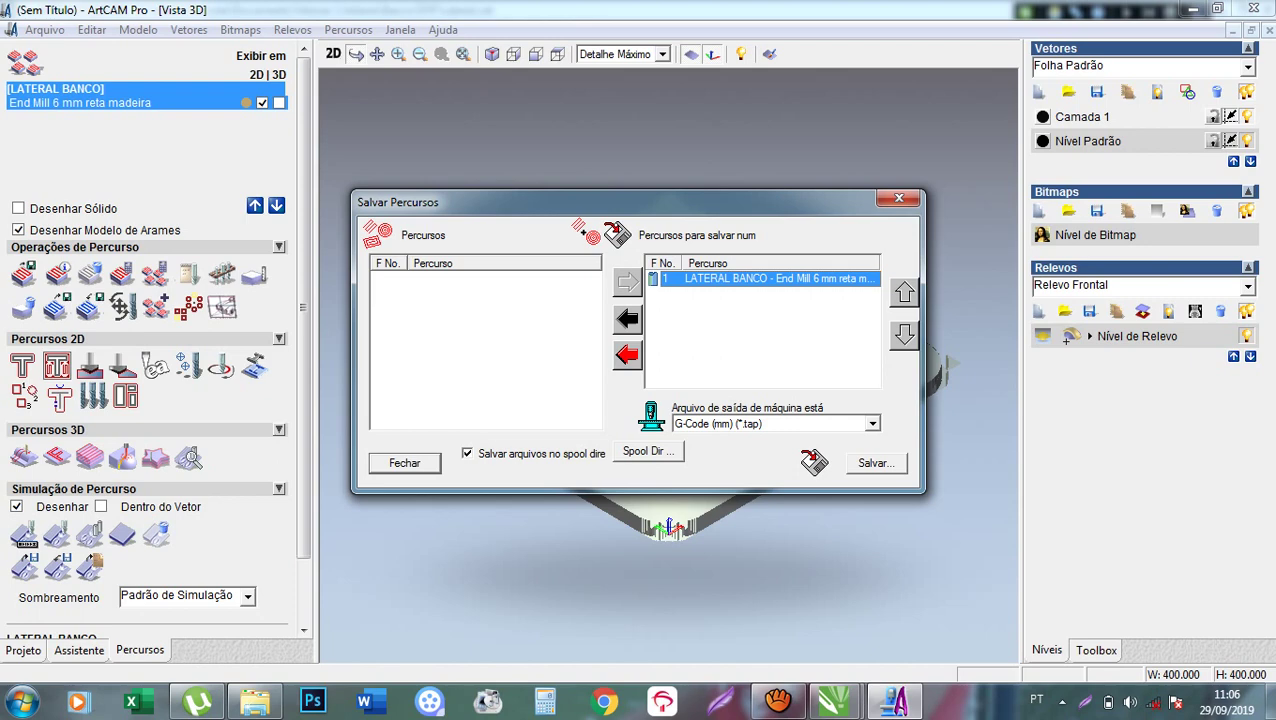
{"action": "left_click", "coordinate": [874, 463]}
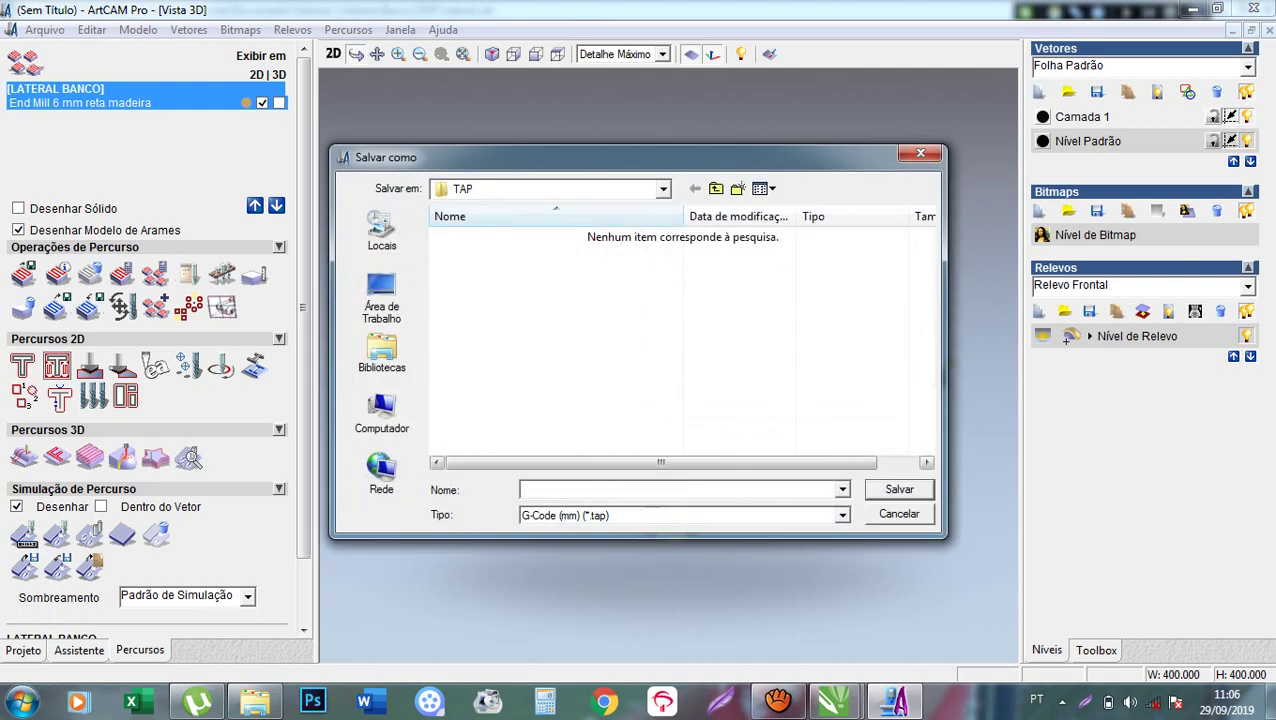
{"action": "left_click", "coordinate": [662, 188]}
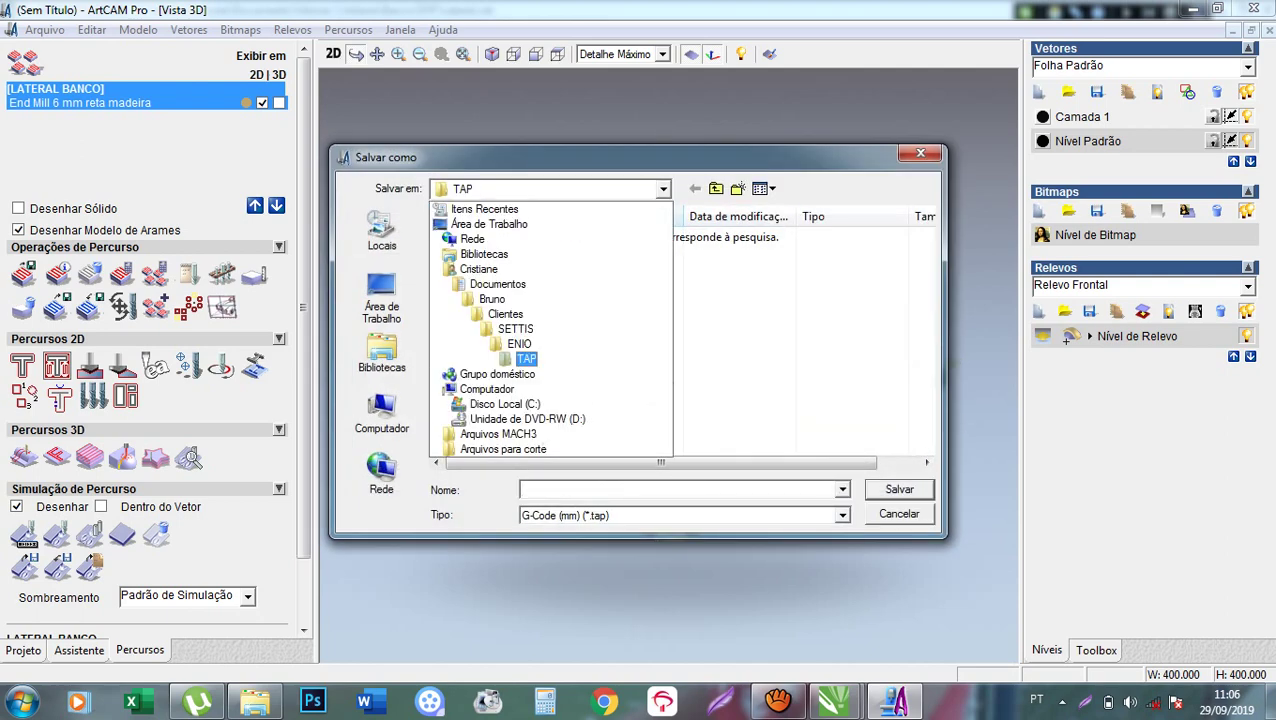
{"action": "left_click", "coordinate": [498, 284]}
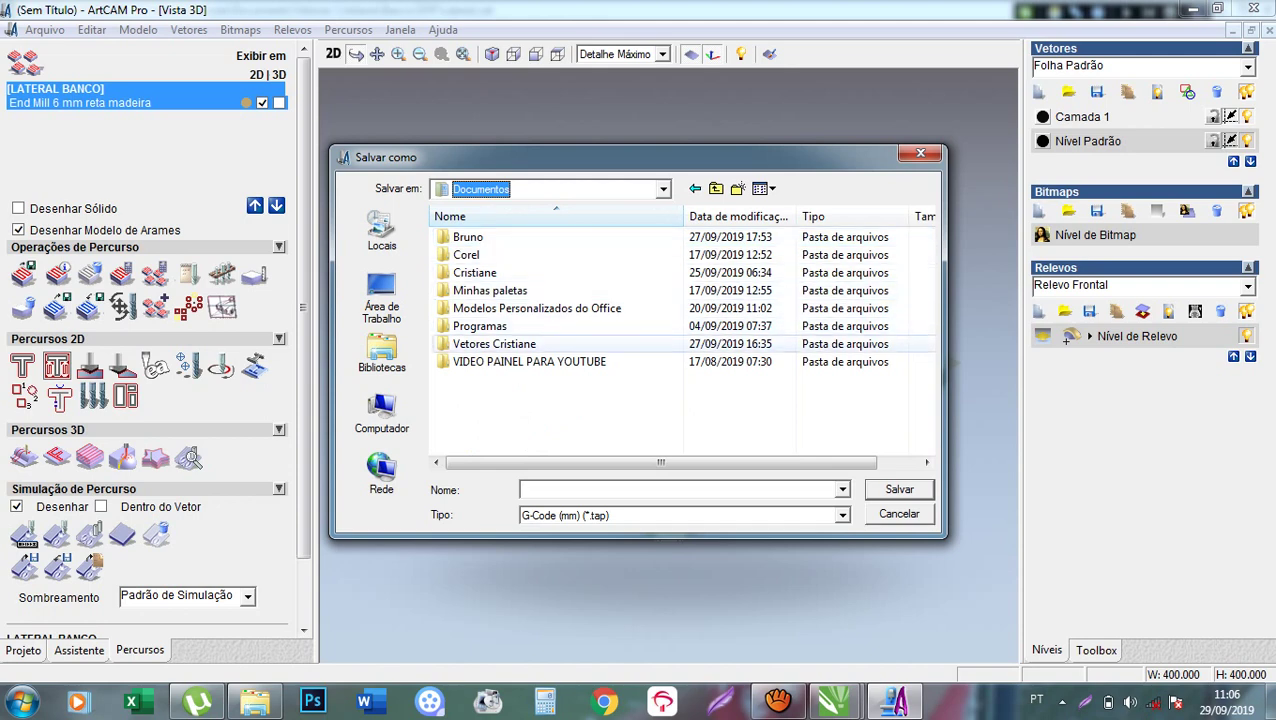
{"action": "double_click", "coordinate": [494, 343]}
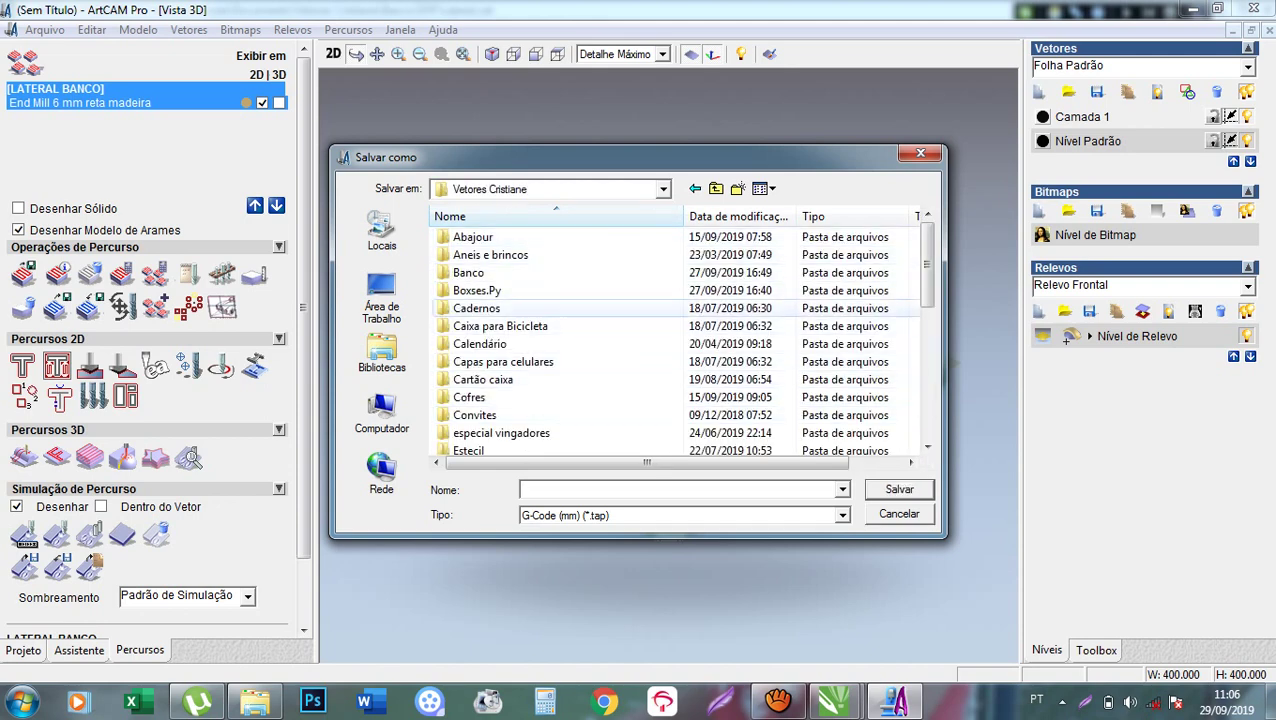
{"action": "double_click", "coordinate": [468, 272]}
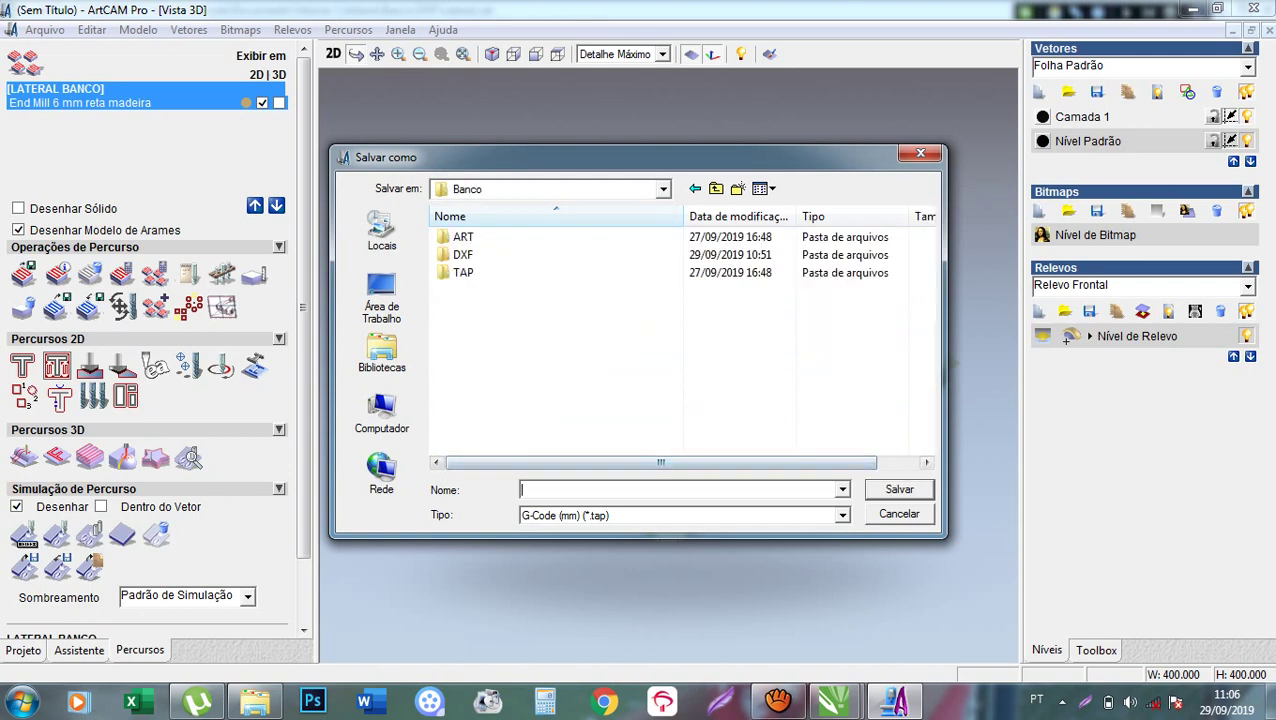
{"action": "type", "text": "LATERAL BANCO"}
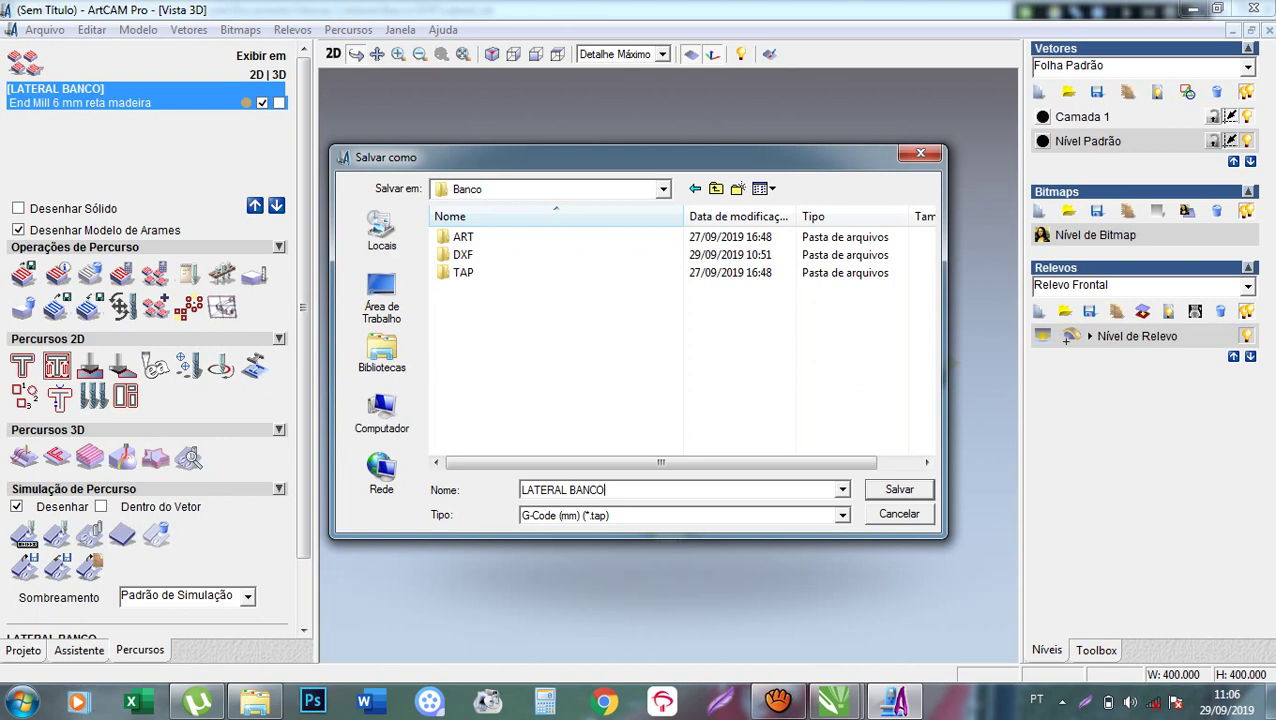
{"action": "key", "text": "Return"}
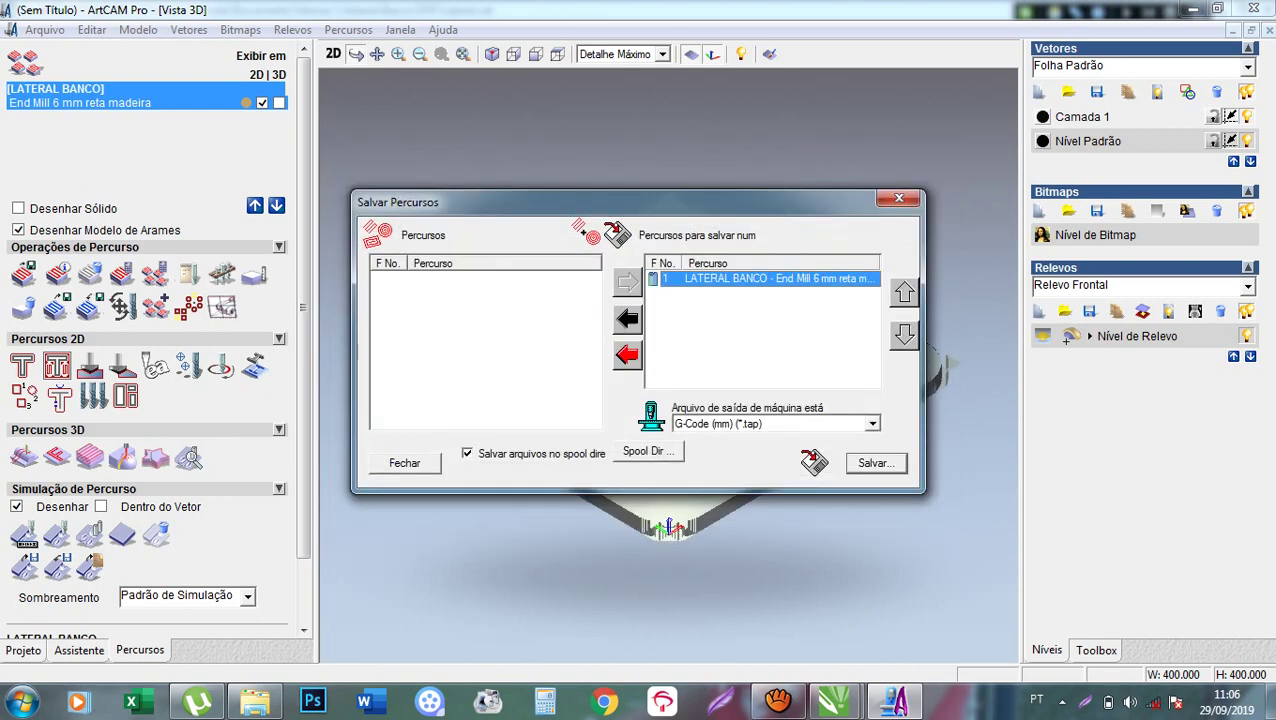
{"action": "key", "text": "Escape"}
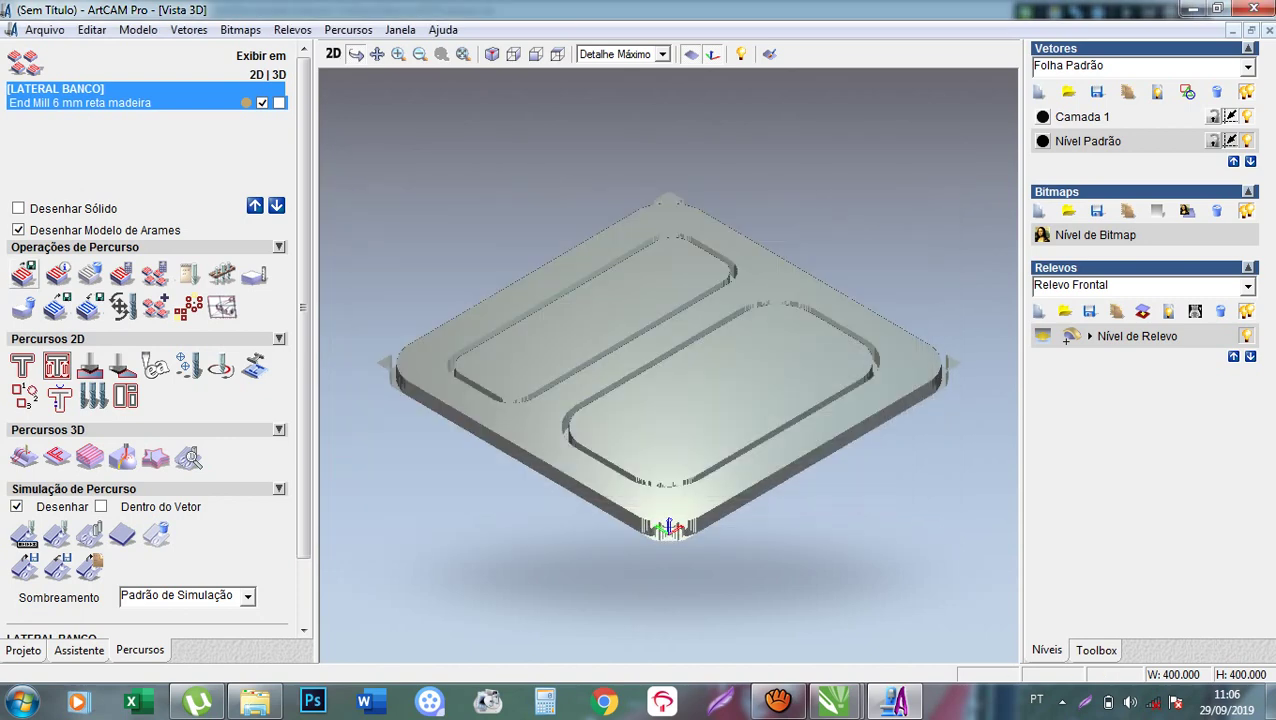
{"action": "left_click", "coordinate": [1253, 8]}
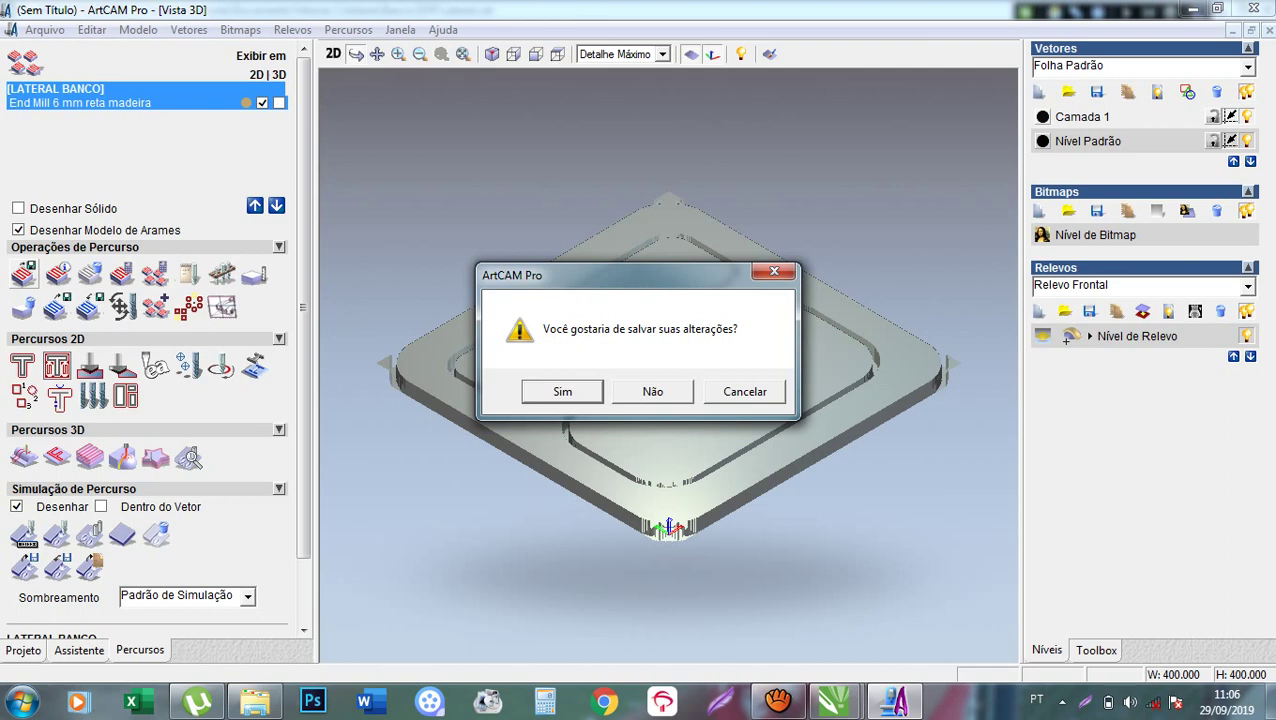
{"action": "key", "text": "Return"}
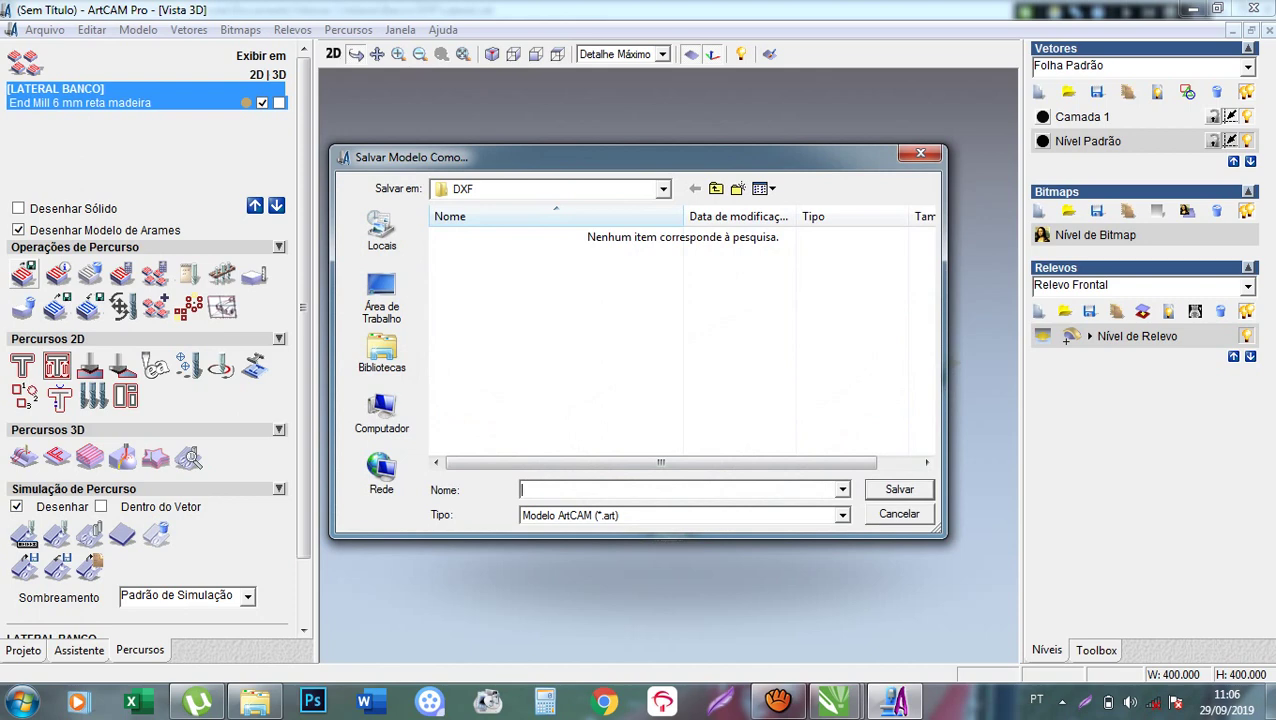
{"action": "key", "text": "Escape"}
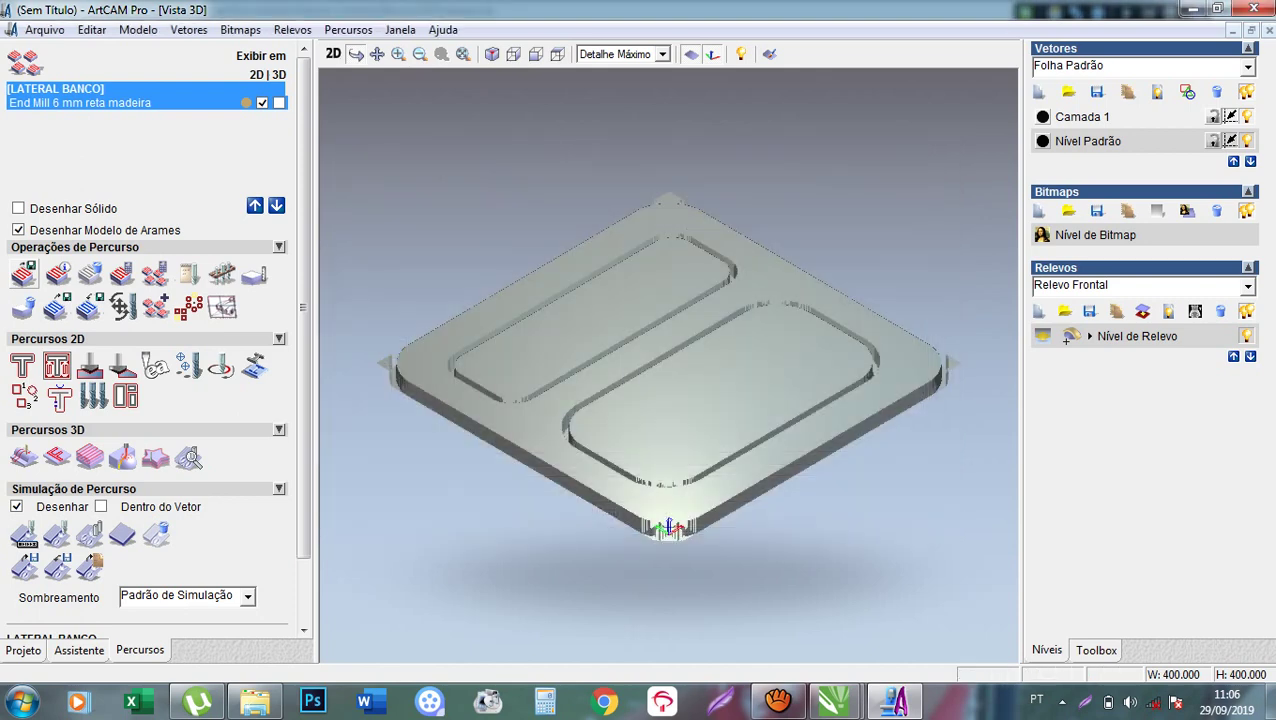
Close ArtCAM Pro and CorelDRAW, discarding the unsaved changes in both programs.
{"action": "left_click", "coordinate": [1252, 9]}
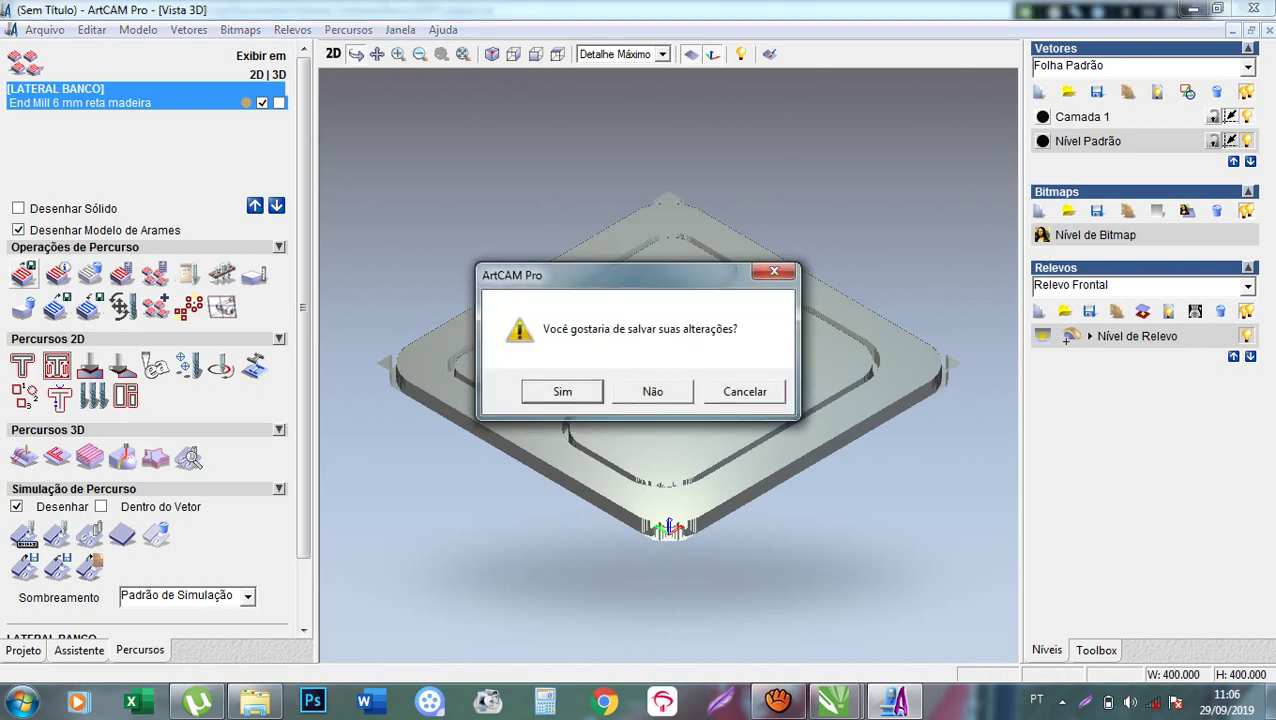
{"action": "left_click", "coordinate": [652, 391]}
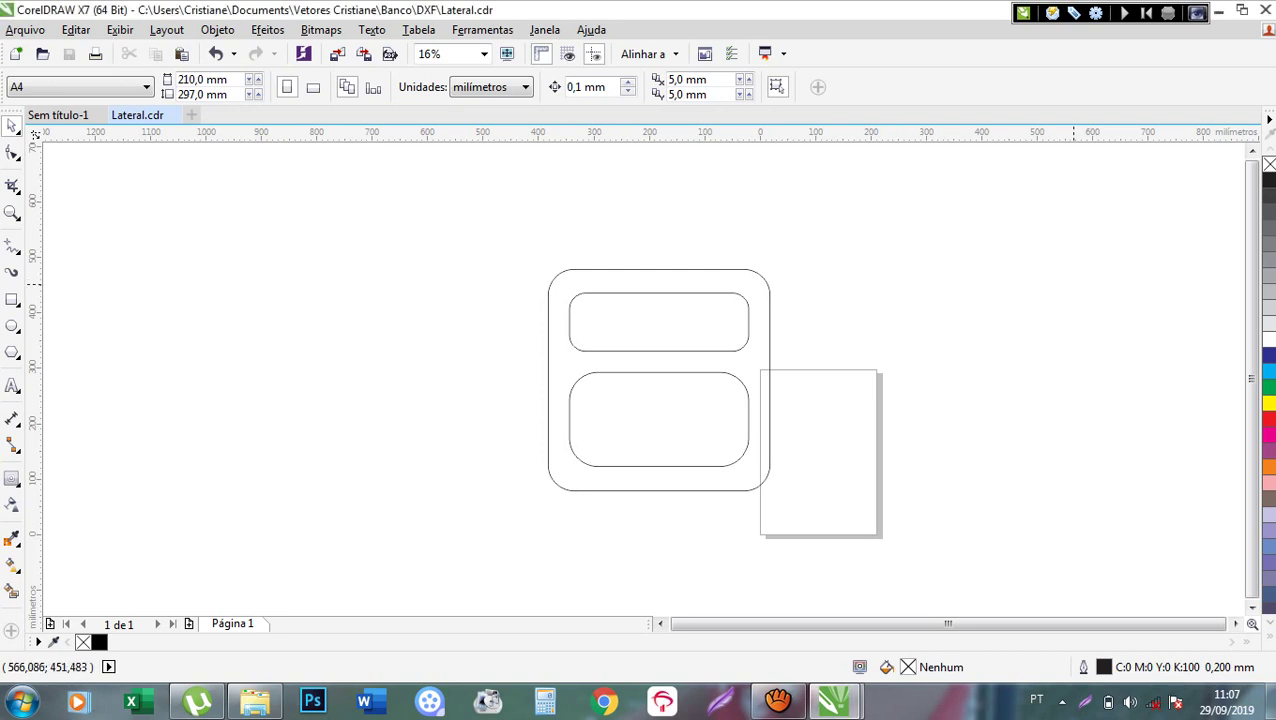
{"action": "key", "text": "alt+F4"}
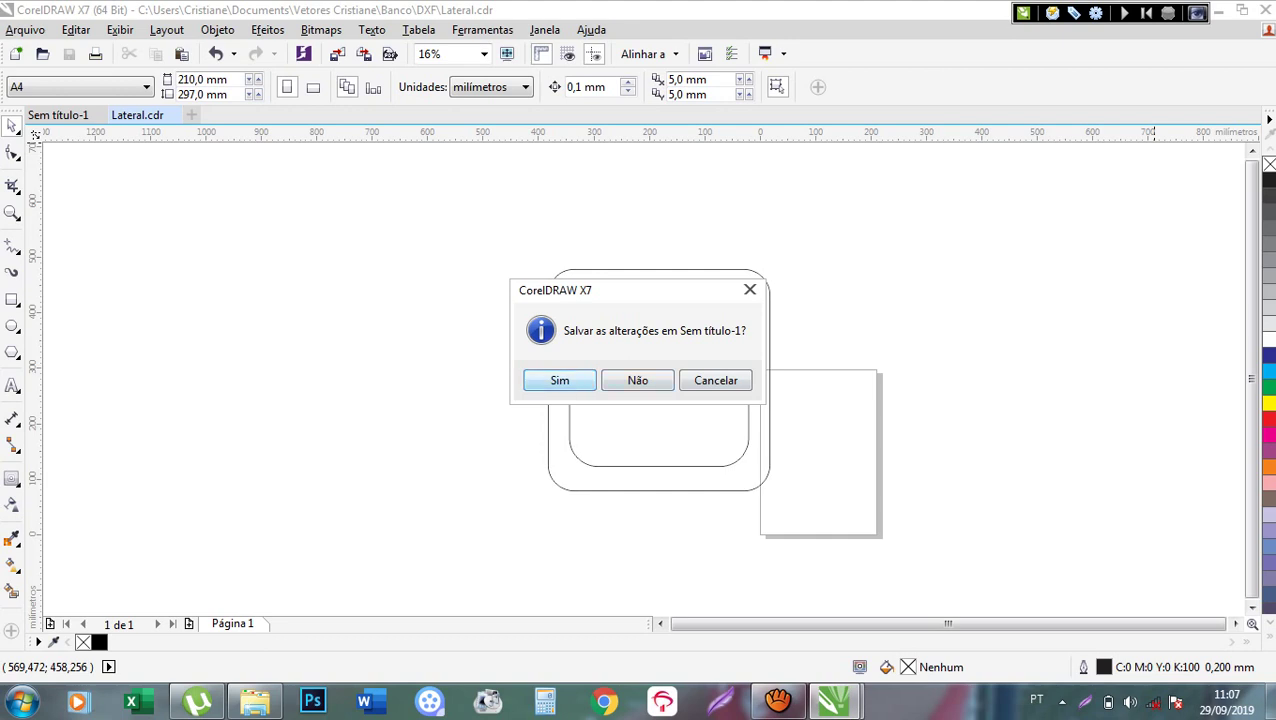
{"action": "key", "text": "n"}
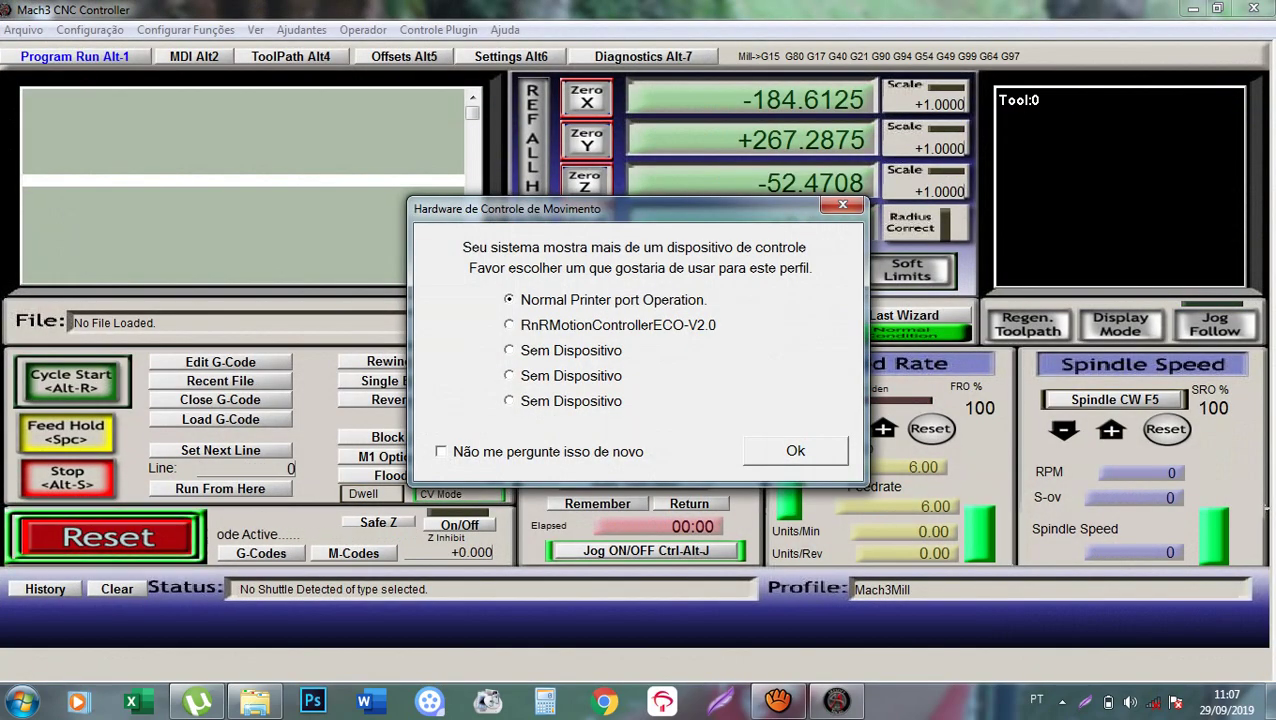
In Mach3, choose RnRMotionControllerECO-V2.0 as the motion control device for the profile and confirm it.
{"action": "left_click", "coordinate": [509, 325]}
{"action": "left_click", "coordinate": [795, 451]}
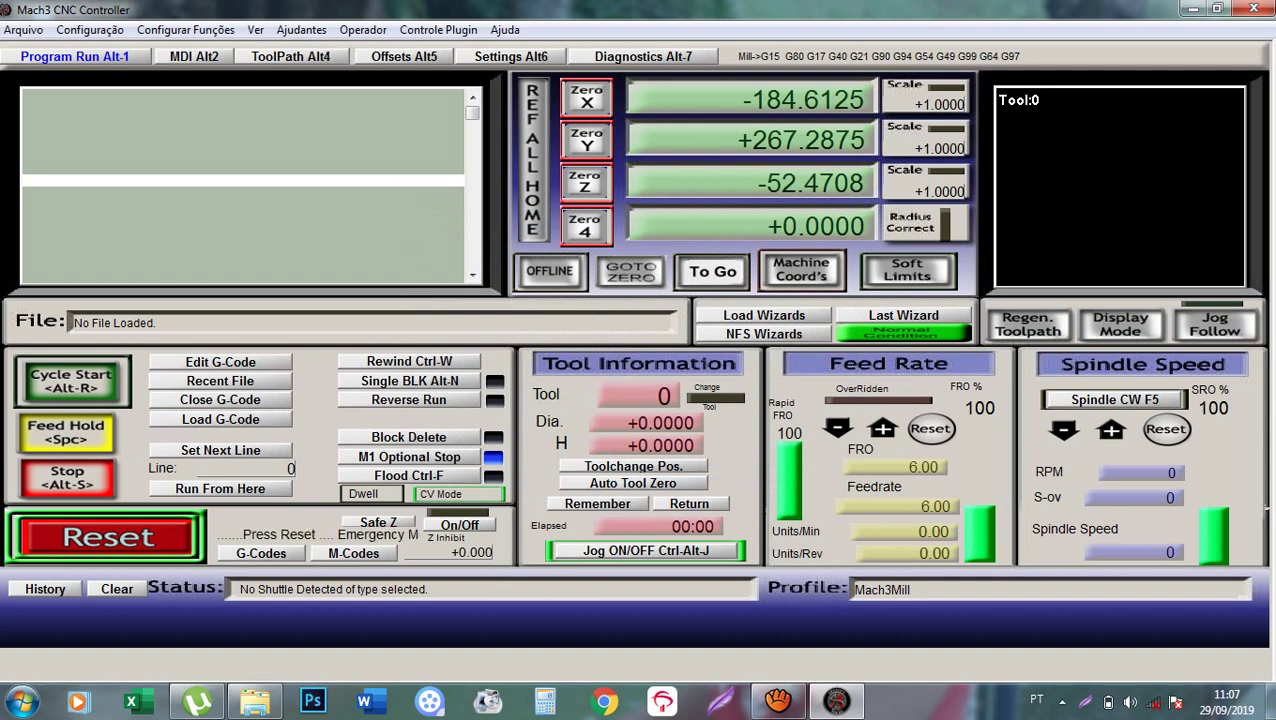